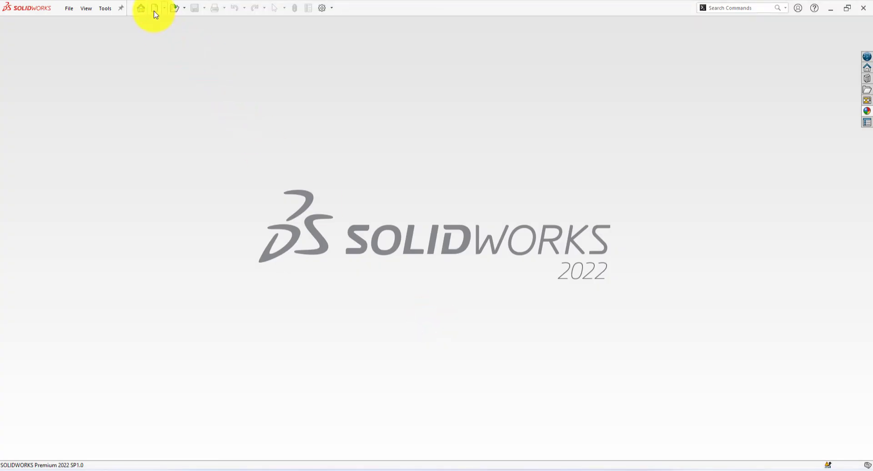
Create a new part document and set its scene to a Plain White background.
left_click(154, 10)
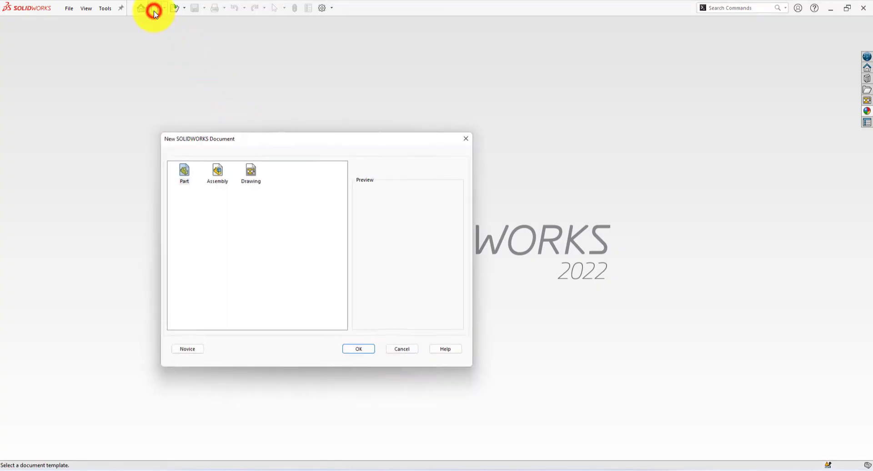
left_click(362, 353)
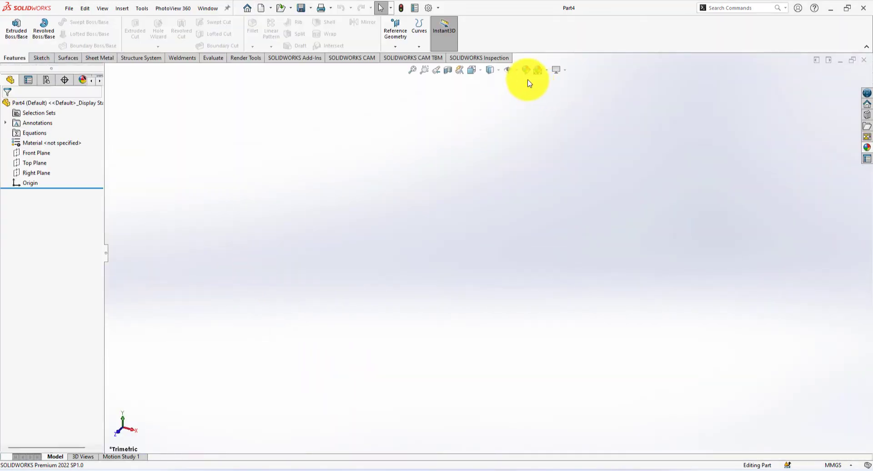
left_click(549, 70)
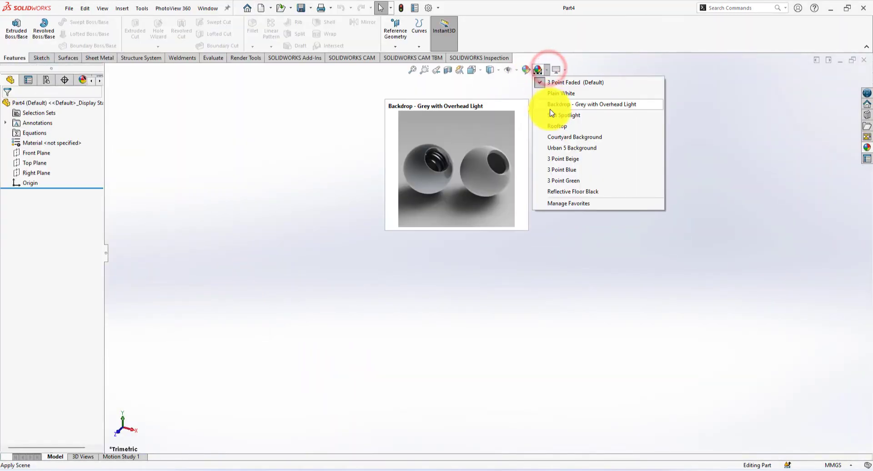
left_click(560, 94)
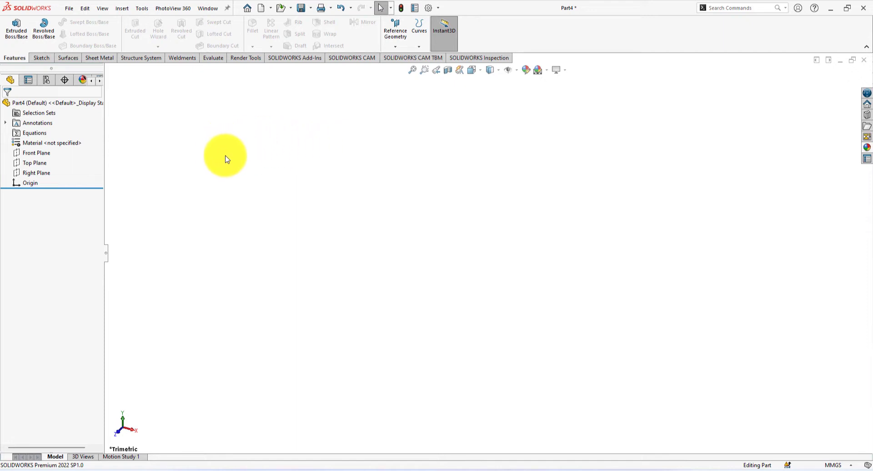
Start a sketch on the Front Plane and draw two concentric circles at the origin.
left_click(40, 155)
left_click(45, 136)
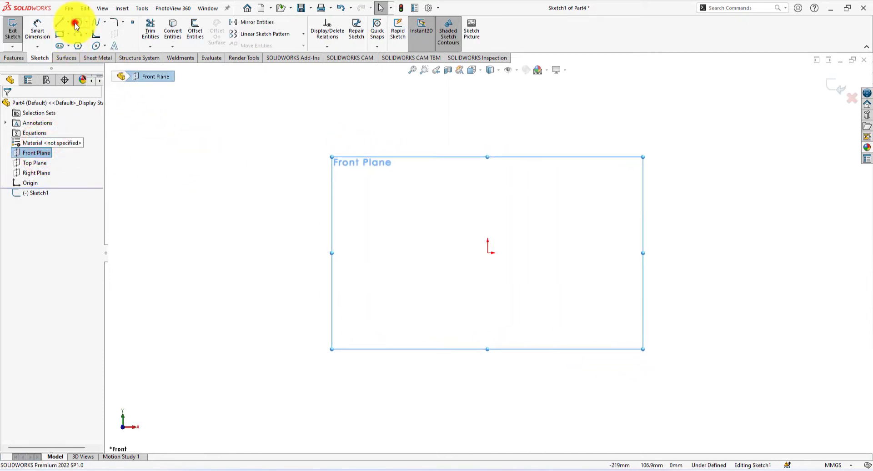
left_click(76, 22)
left_click(485, 253)
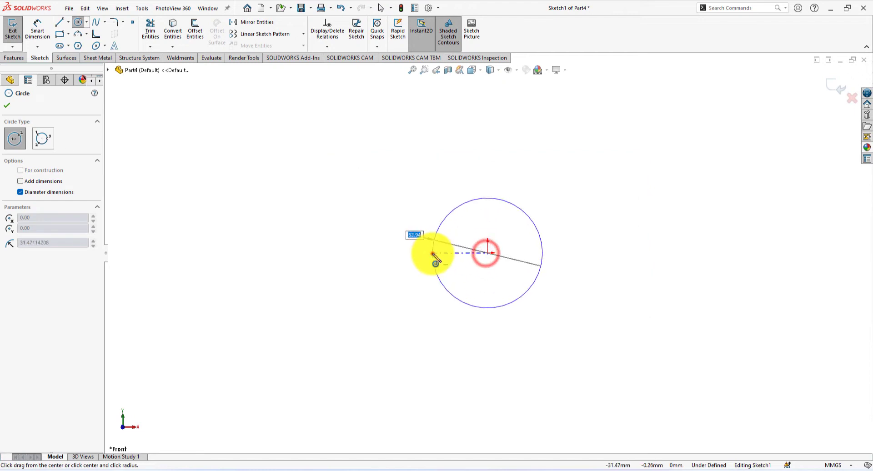
left_click(433, 254)
left_click(487, 253)
left_click(400, 242)
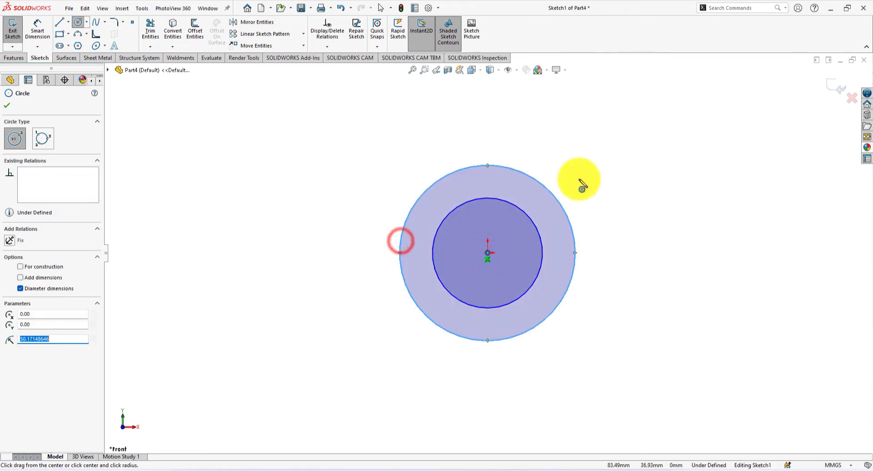
Dimension the outer circle to Ø85 and the inner circle to Ø65.
left_click(37, 29)
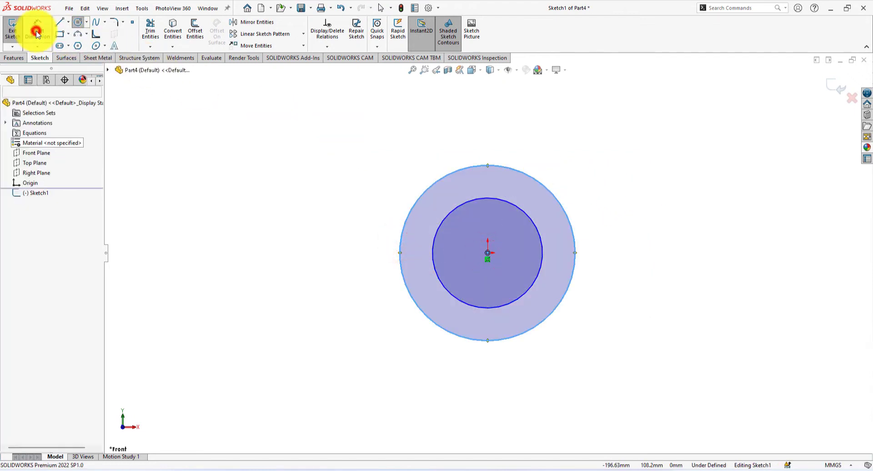
left_click(567, 291)
left_click(610, 240)
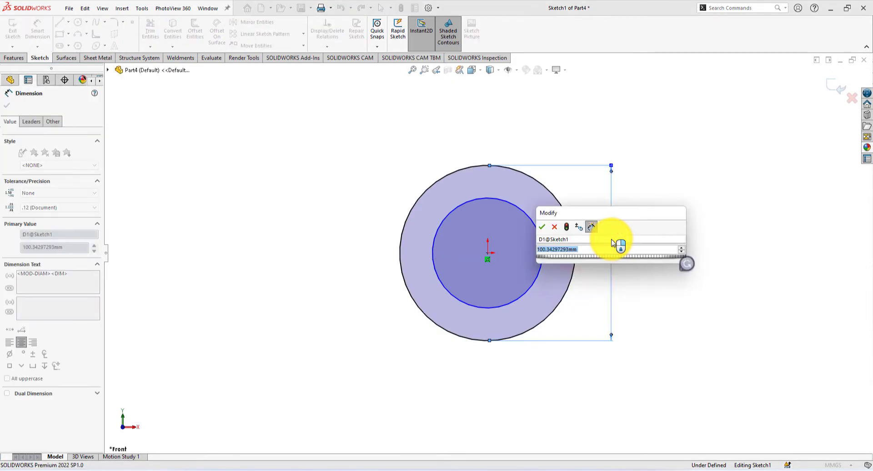
type("85")
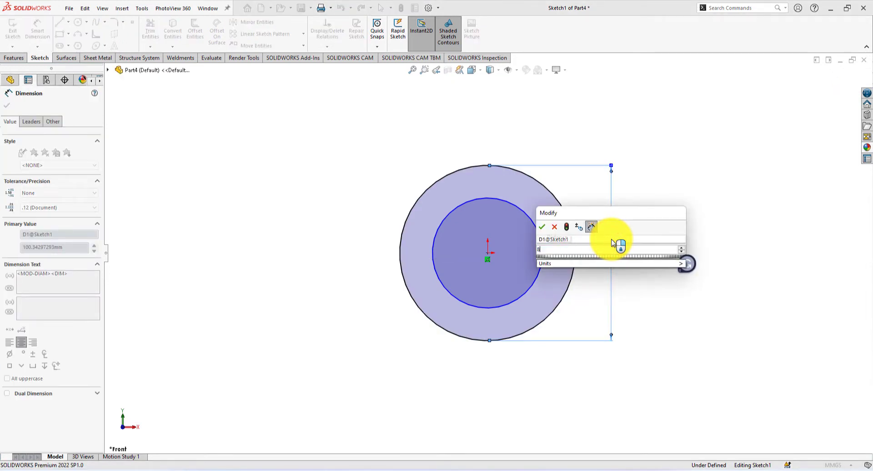
key("Return")
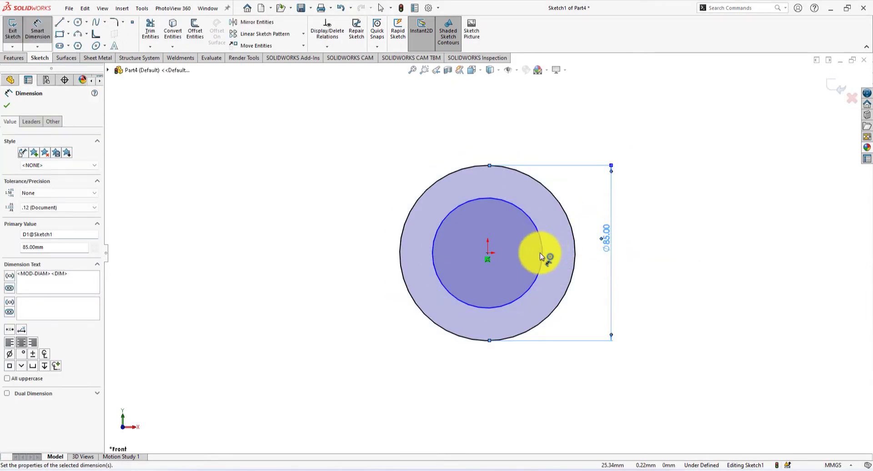
left_click(542, 249)
left_click(589, 270)
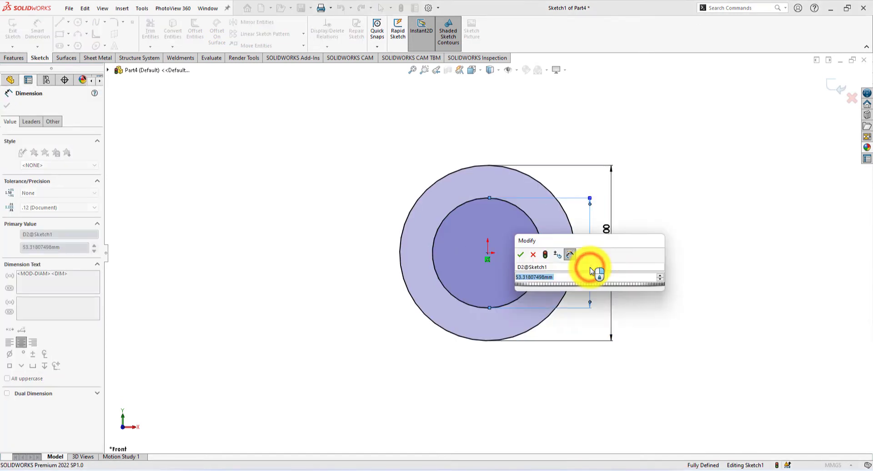
type("65")
key("Return")
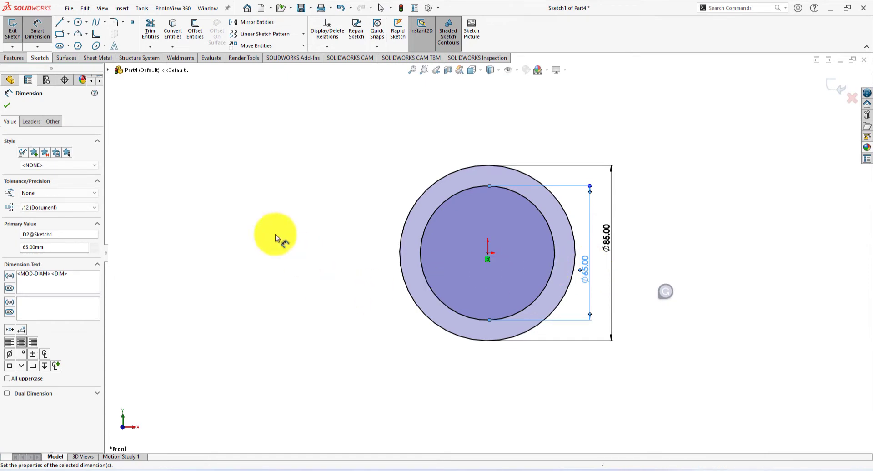
Extrude the two-circle sketch 25 mm into a solid ring.
left_click(14, 58)
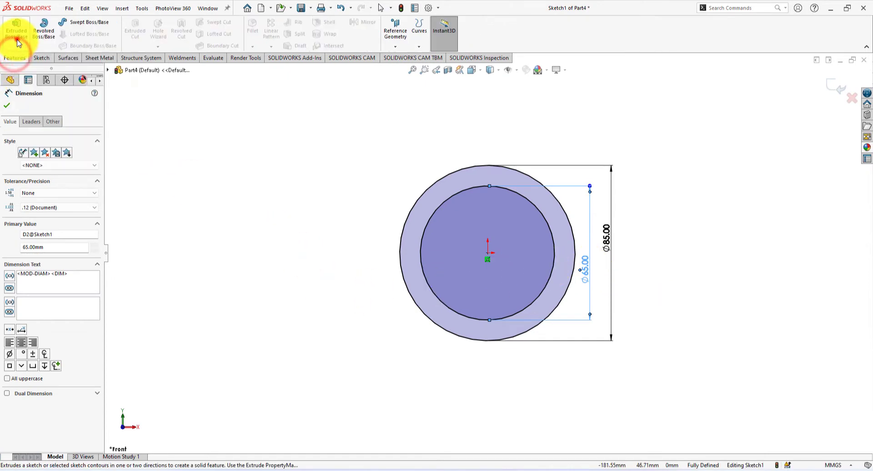
left_click(16, 32)
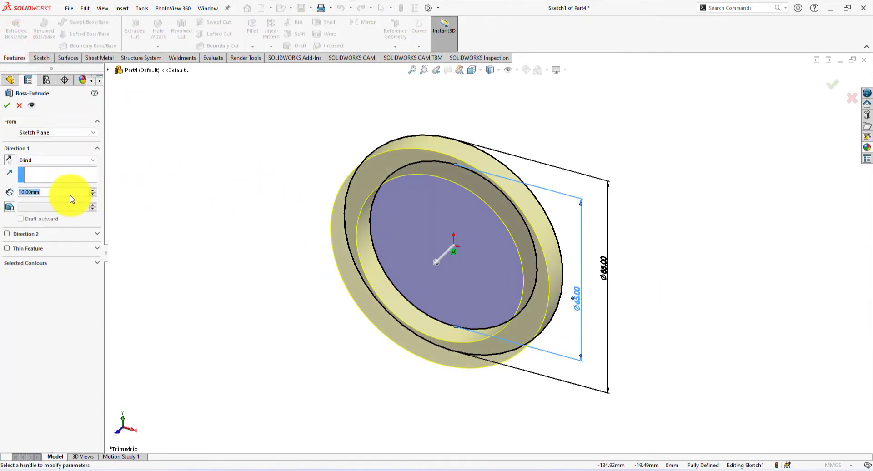
type("25")
key("Return")
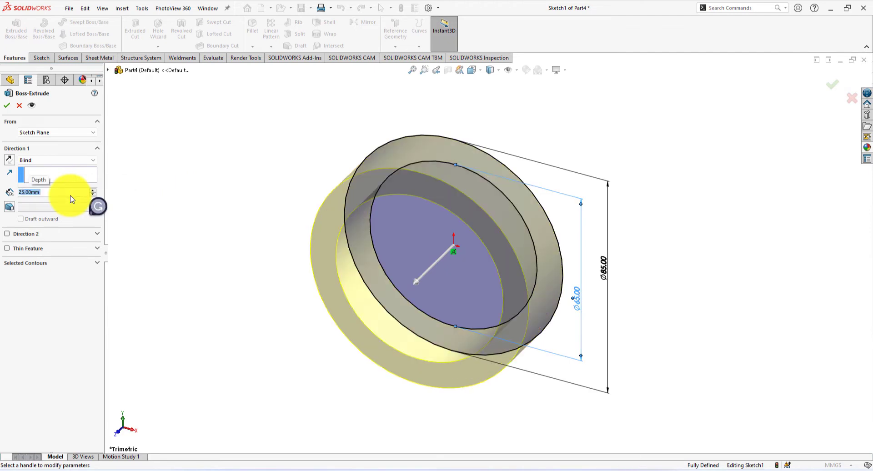
left_click(6, 105)
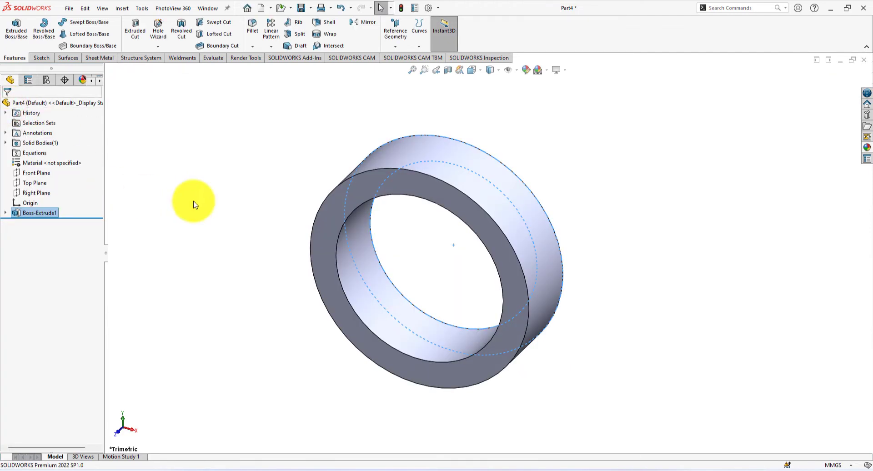
left_click(194, 201)
Apply a steel appearance to the whole ring body.
left_click(867, 148)
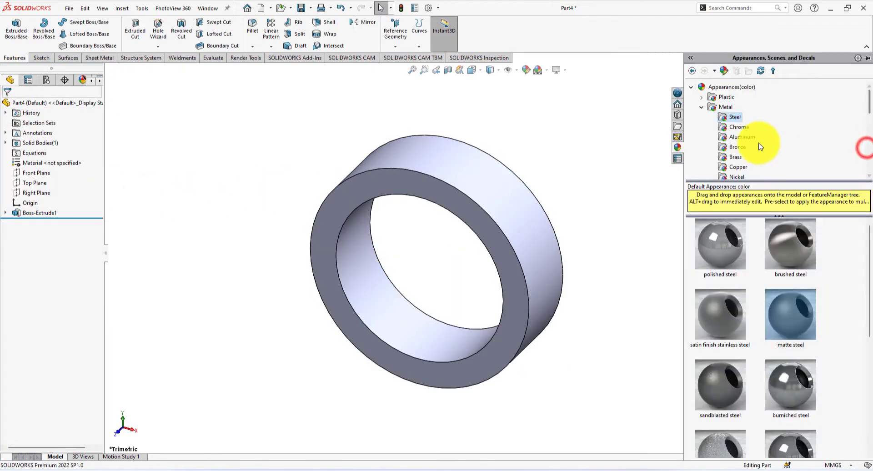
left_click_drag(790, 315, 543, 234)
left_click(544, 233)
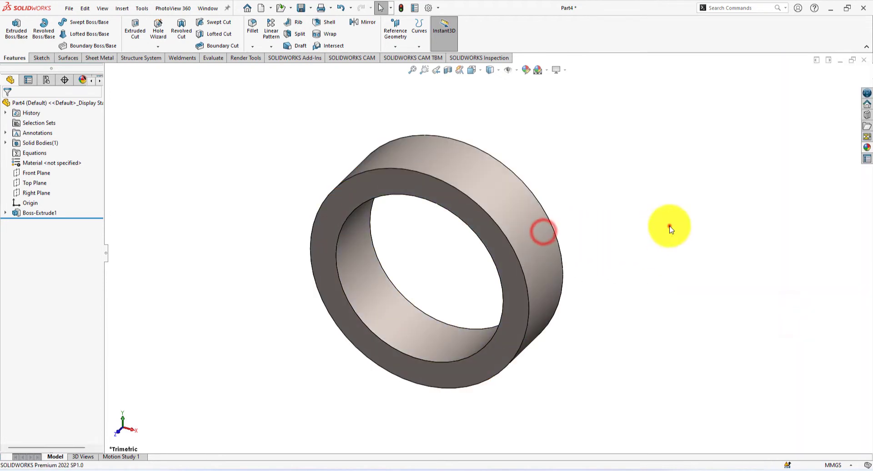
left_click(669, 226)
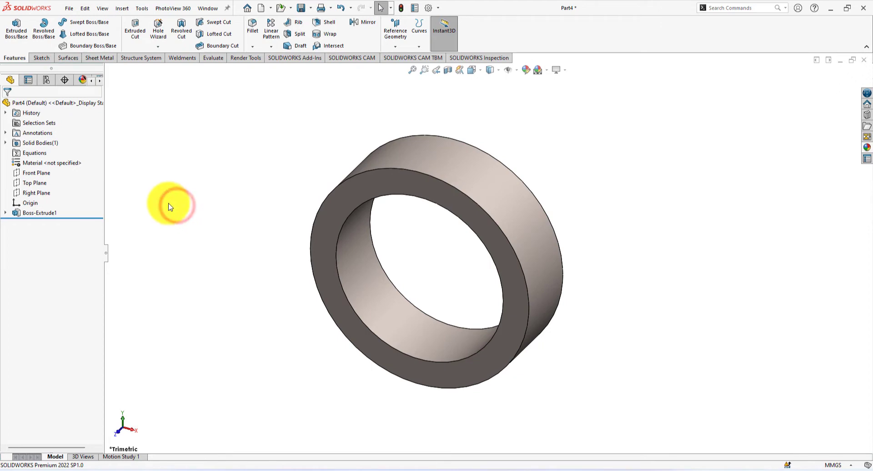
Raise the part's shaded and wireframe image quality to maximum in Document Properties.
left_click(428, 8)
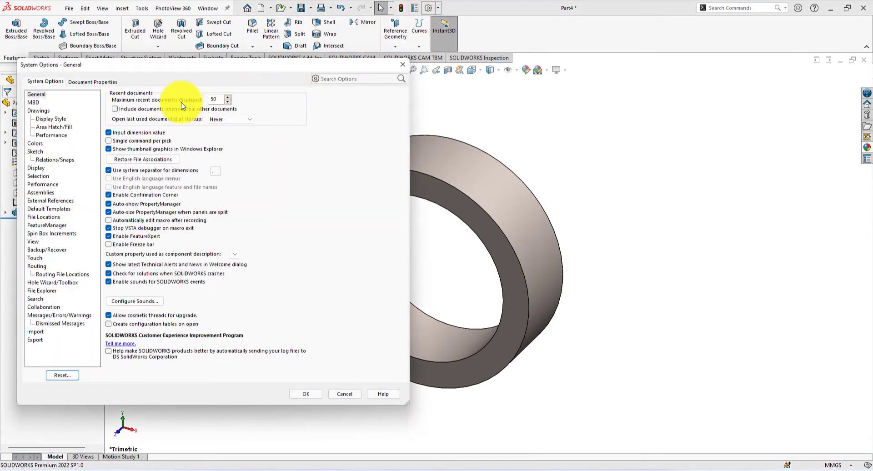
left_click(82, 82)
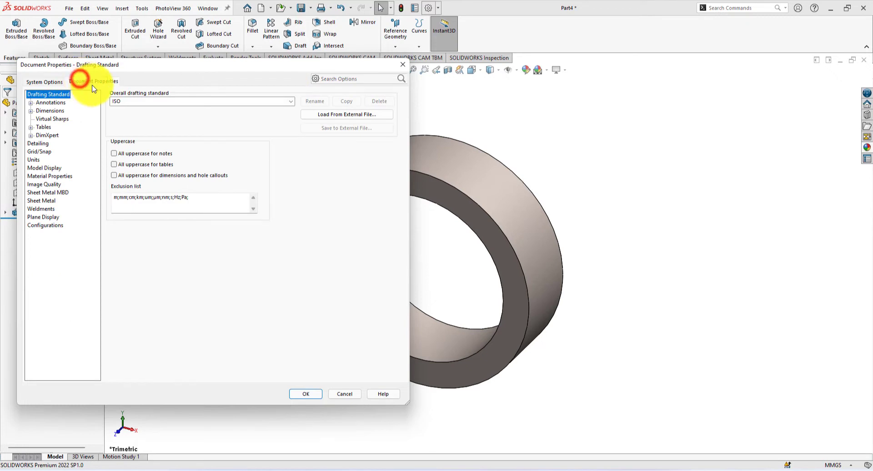
left_click(44, 184)
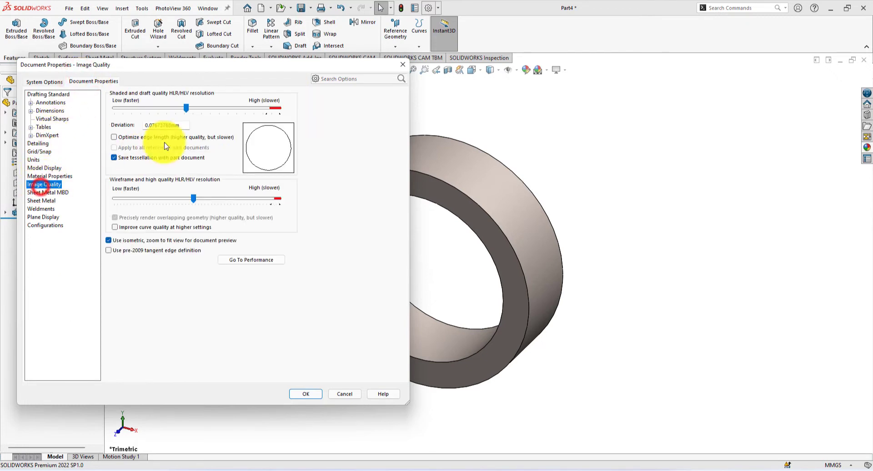
left_click(186, 108)
left_click(195, 200)
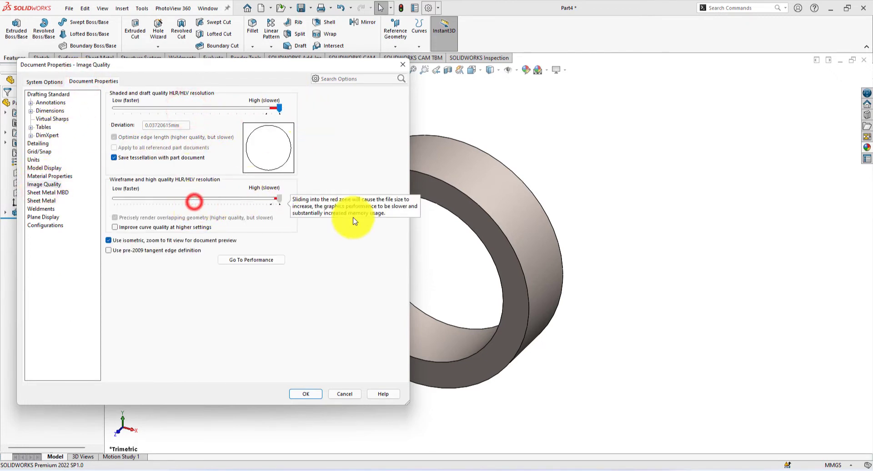
left_click(303, 394)
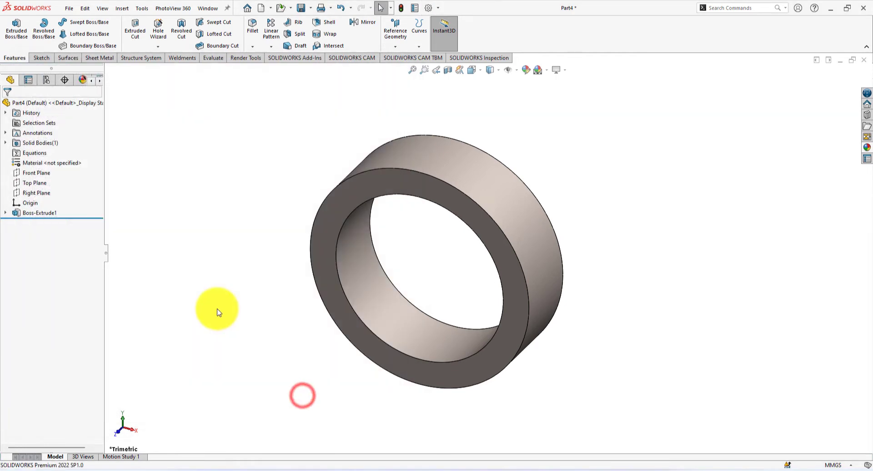
left_click(218, 305)
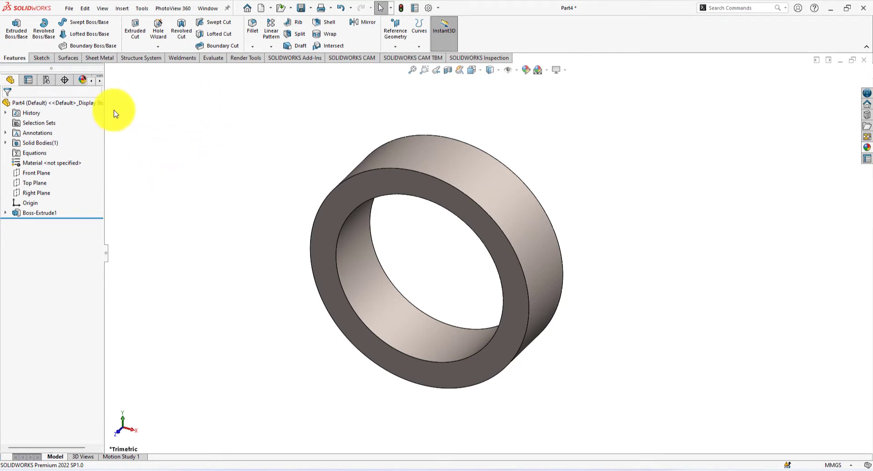
Start a Right Plane sketch and draw a horizontal centerline across the ring section.
left_click(49, 179)
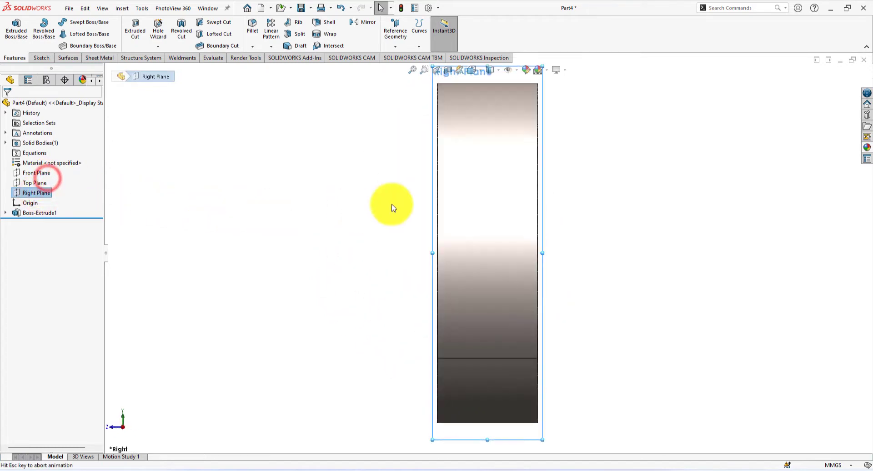
left_click(262, 134)
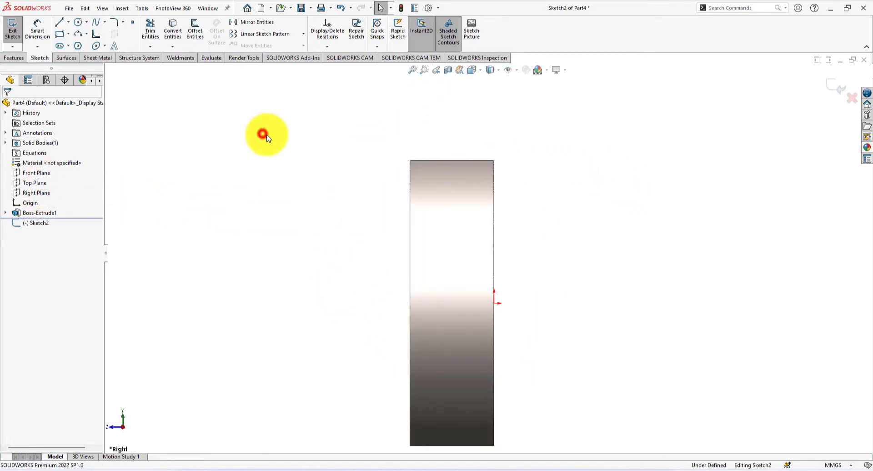
left_click(69, 23)
left_click(71, 40)
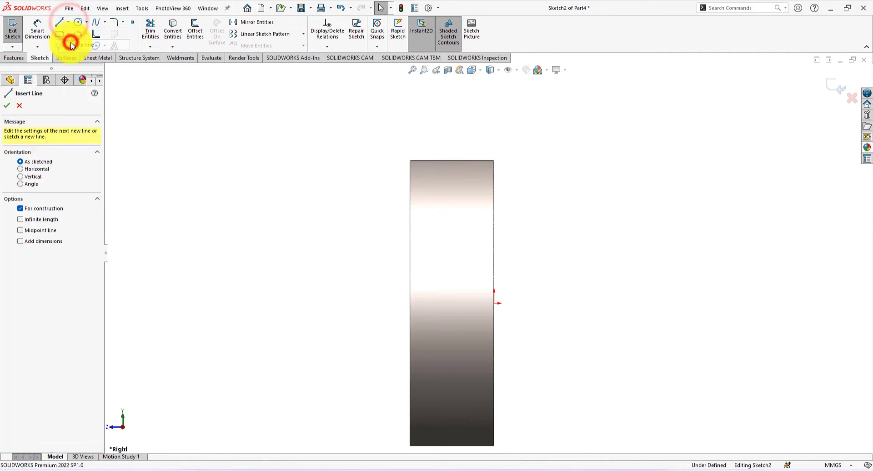
left_click(494, 304)
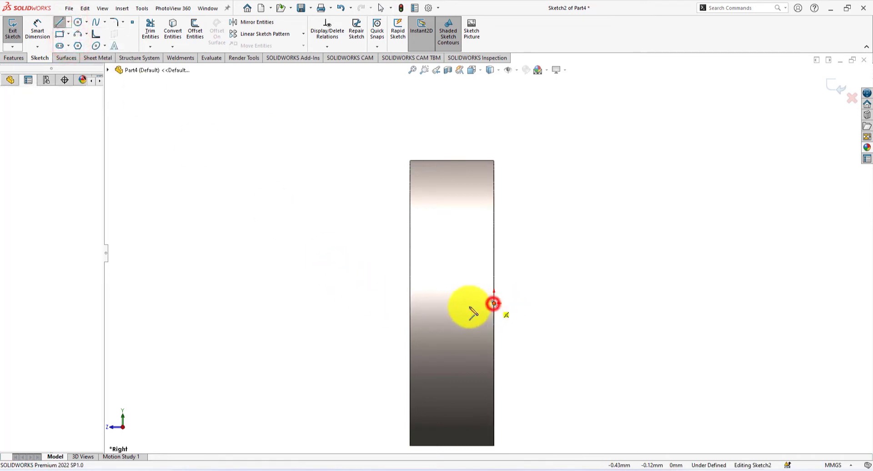
left_click(410, 303)
right_click(591, 267)
left_click(607, 266)
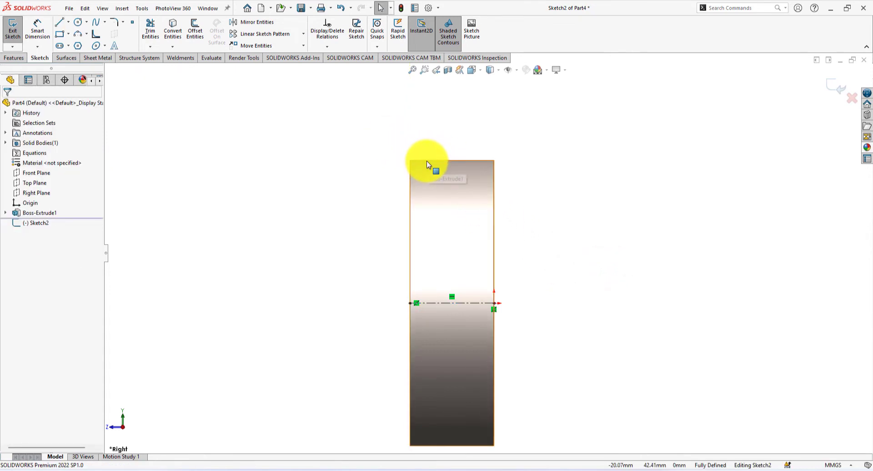
Convert the top model edge and draw a second horizontal centerline above the first.
left_click(172, 26)
left_click(255, 134)
left_click(68, 24)
left_click(78, 52)
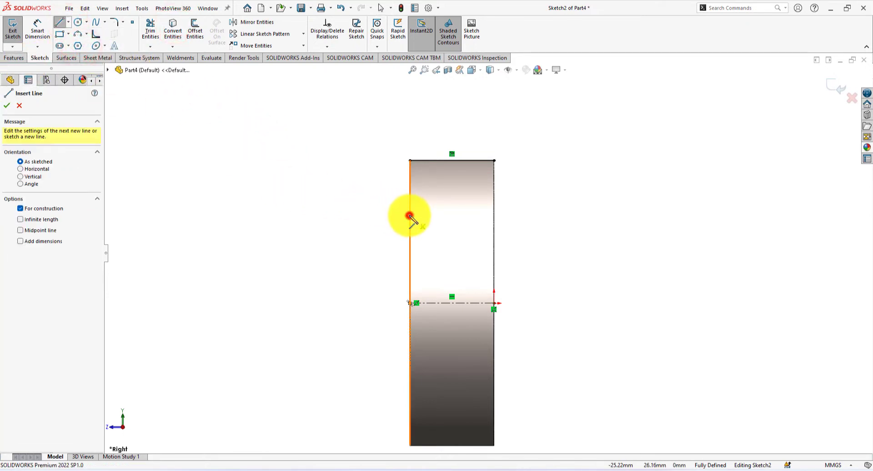
left_click(409, 215)
left_click(492, 215)
right_click(578, 188)
left_click(580, 194)
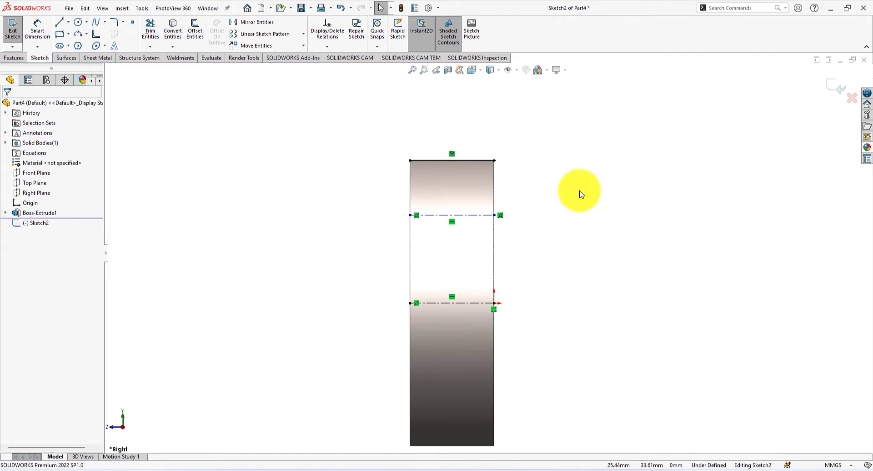
Dimension the distance between the two centerlines to 35 mm.
left_click(36, 28)
left_click(471, 302)
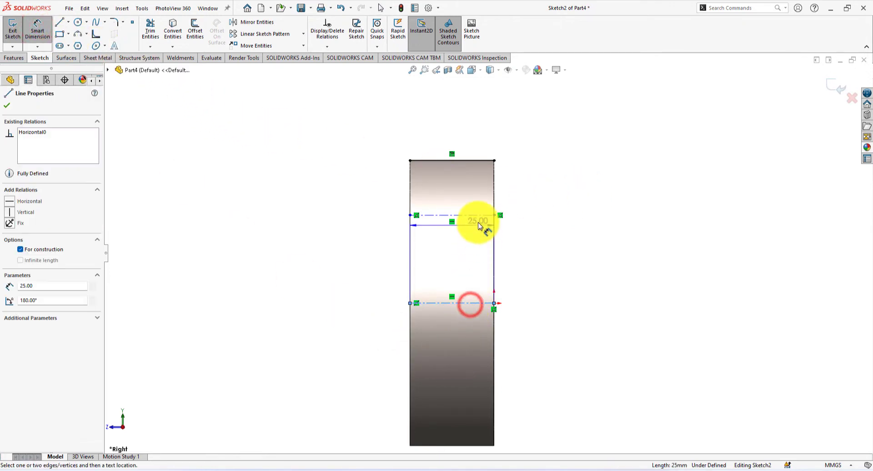
left_click(475, 216)
left_click(550, 257)
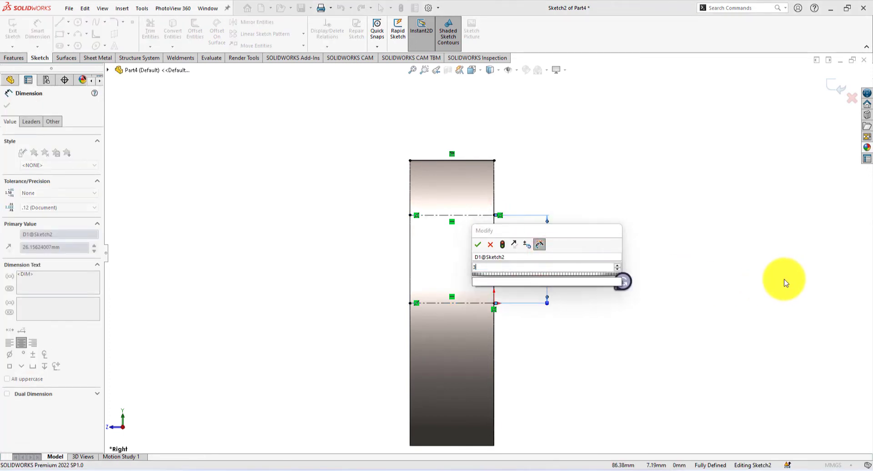
type("35")
key("Return")
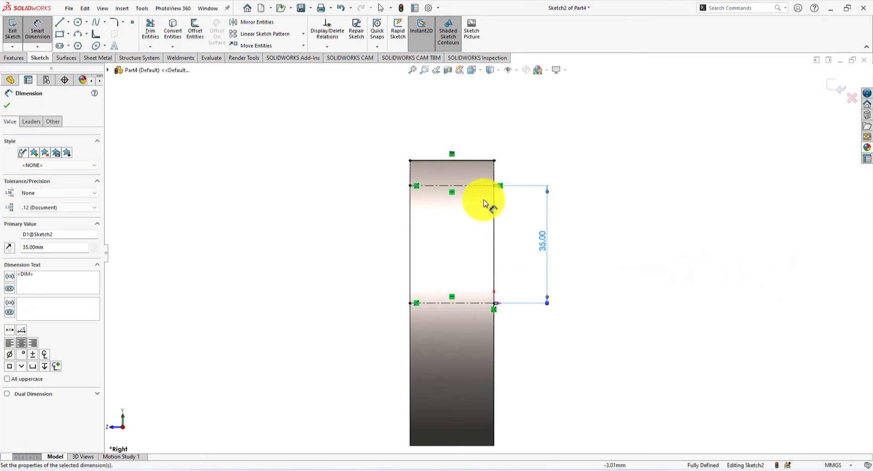
scroll(511, 189, "down", 5)
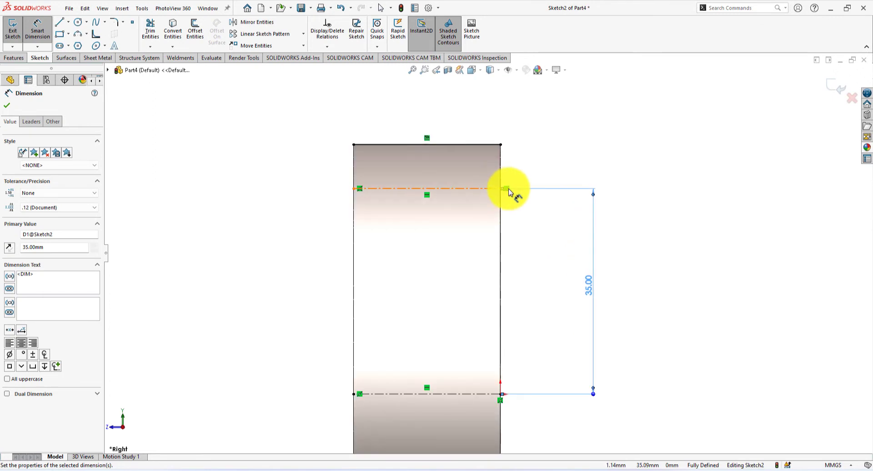
left_click(7, 105)
left_click(173, 157)
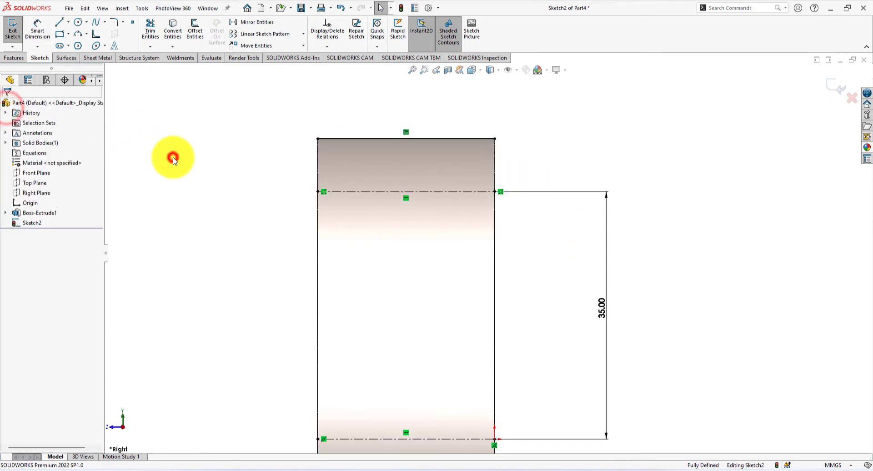
Draw a connected chain of horizontal and vertical lines from the left edge outlining the stepped groove.
left_click(59, 24)
left_click(317, 139)
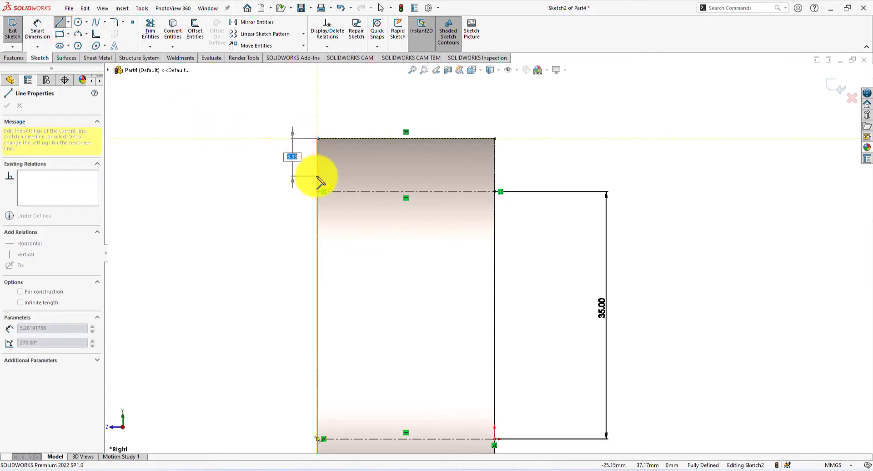
left_click(318, 178)
left_click(330, 178)
left_click(331, 157)
left_click(355, 158)
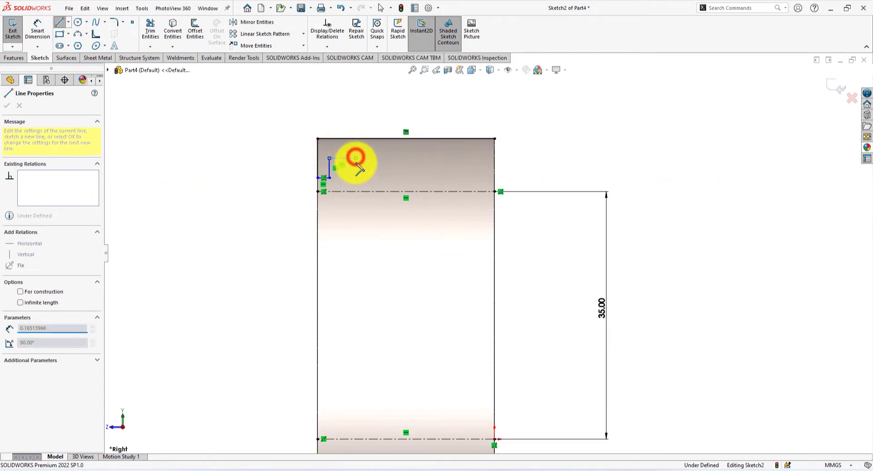
left_click(355, 187)
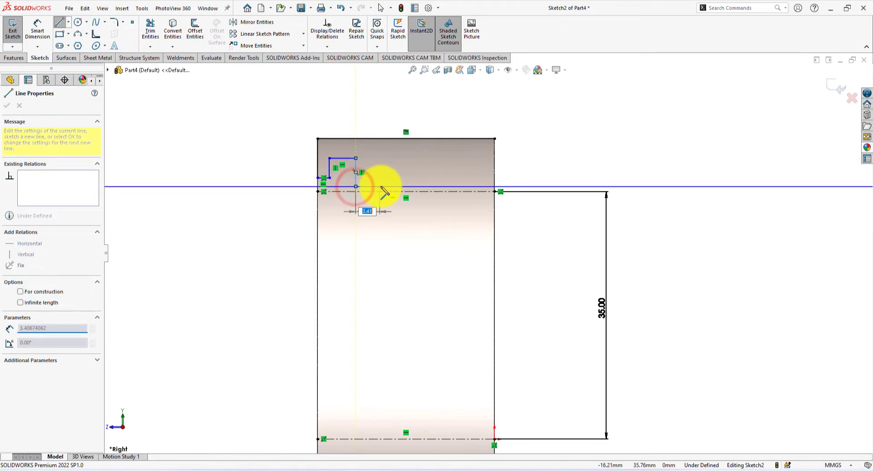
left_click(387, 186)
left_click(387, 159)
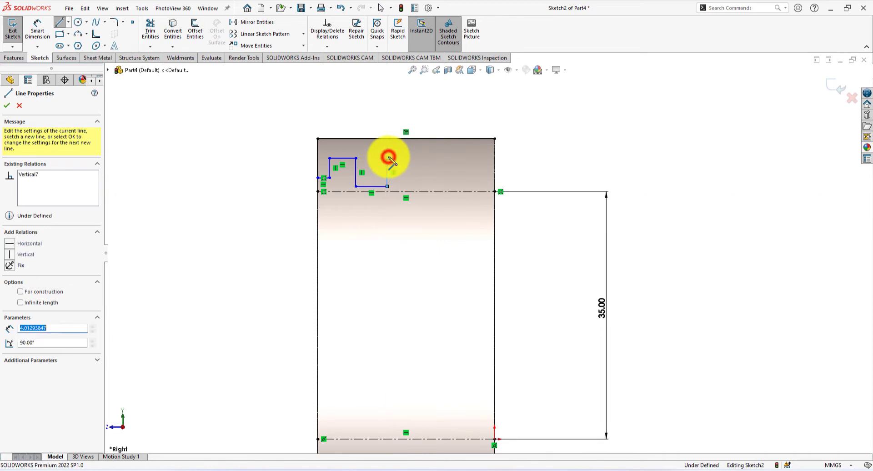
left_click(413, 158)
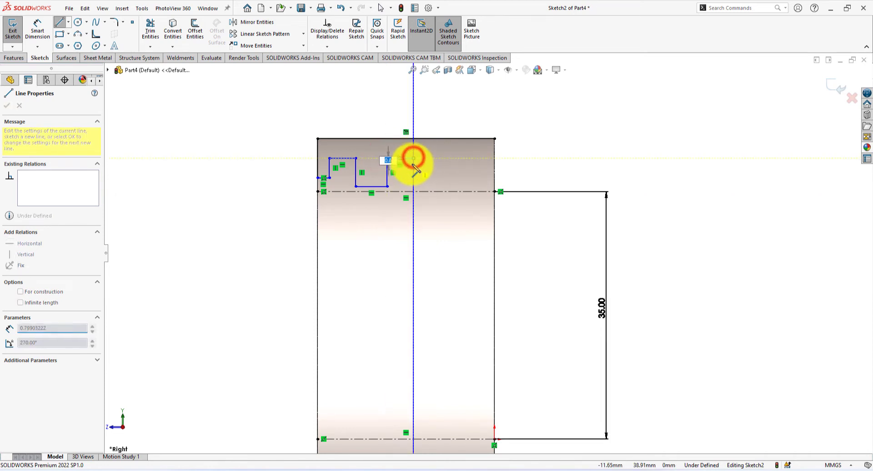
left_click(414, 167)
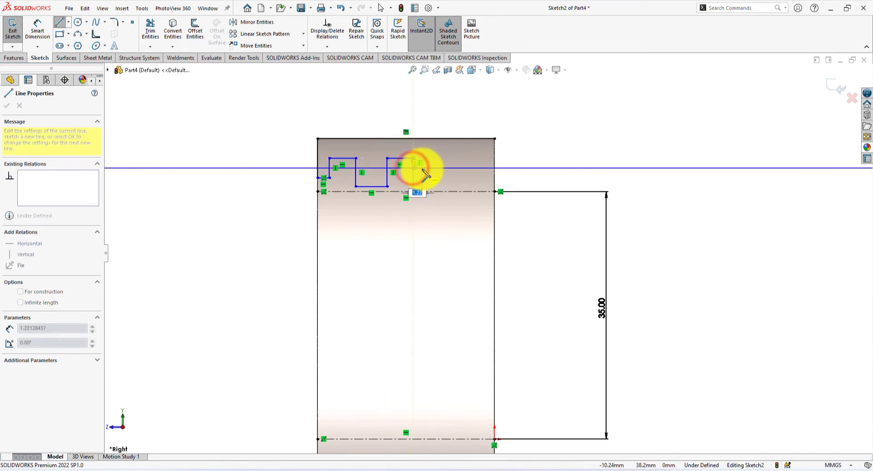
left_click(425, 168)
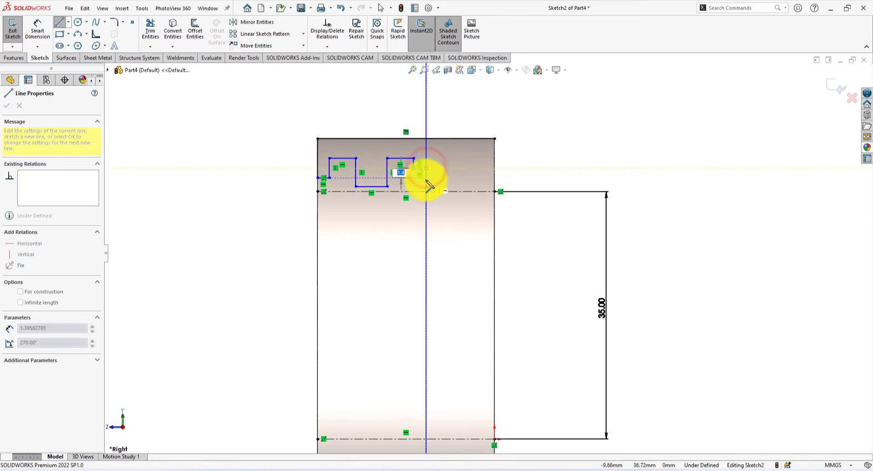
double_click(425, 181)
Extend the profile's final horizontal segment to the right edge and exit the Line tool.
left_click(494, 177)
right_click(549, 150)
left_click(570, 154)
scroll(536, 169, "down", 3)
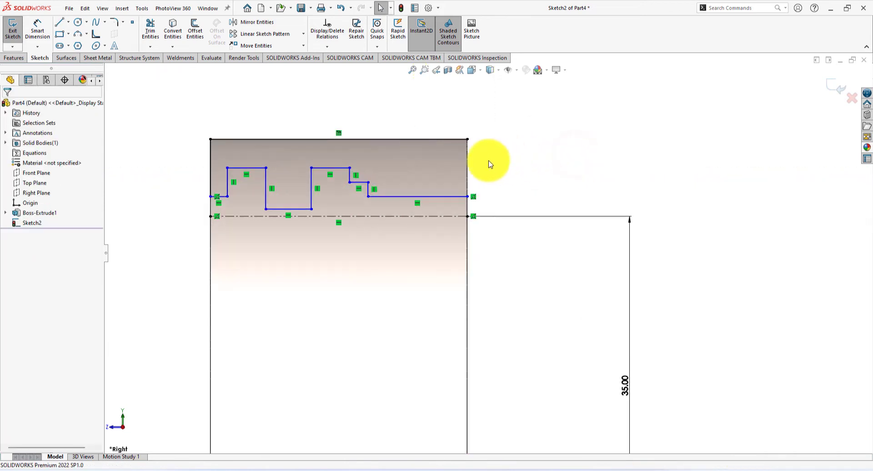
scroll(187, 236, "down", 2)
scroll(200, 196, "down", 2)
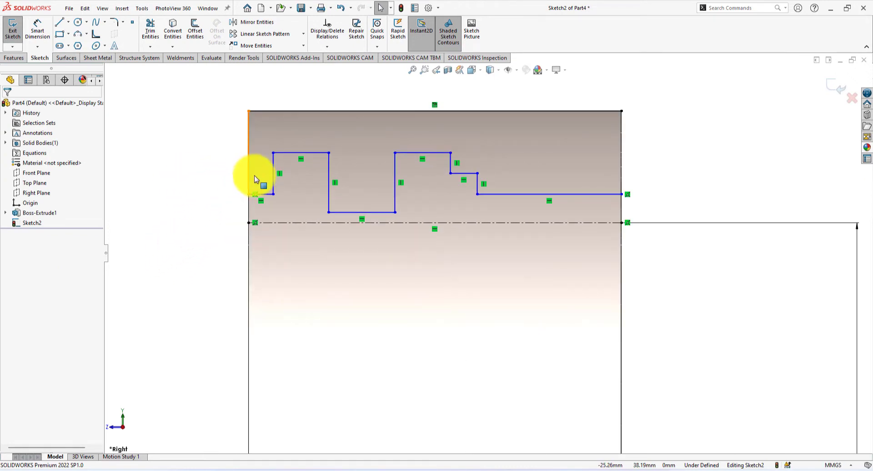
Make the outer lower horizontal segments collinear, and the two top segments collinear.
left_click(261, 195)
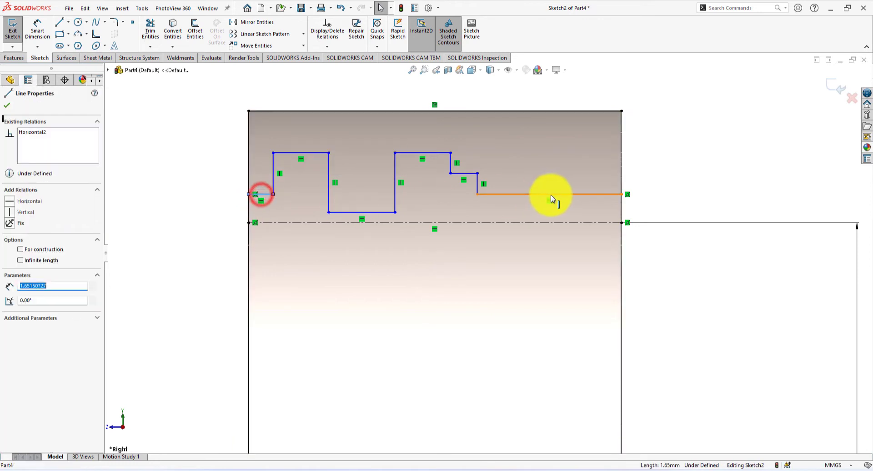
left_click(548, 196, "ctrl")
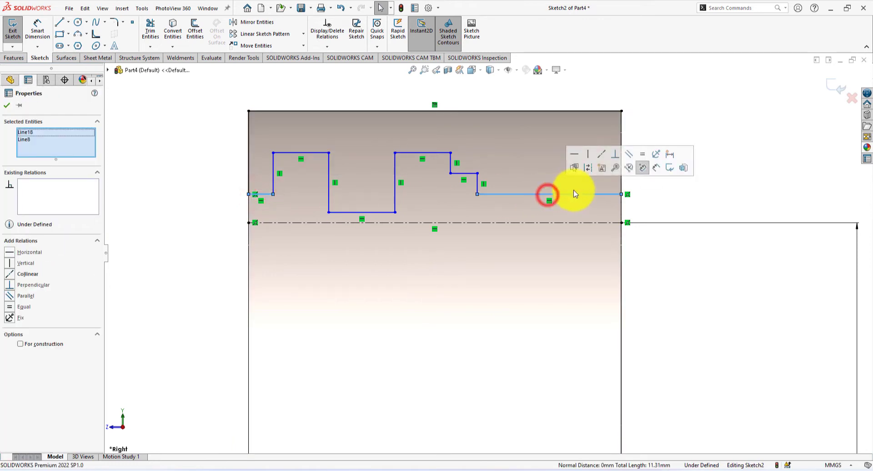
left_click(605, 155)
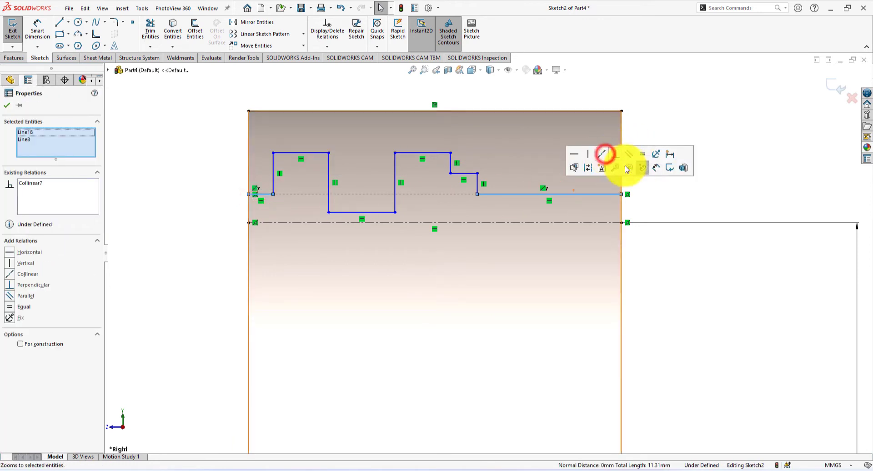
left_click(318, 154)
left_click(401, 153, "ctrl")
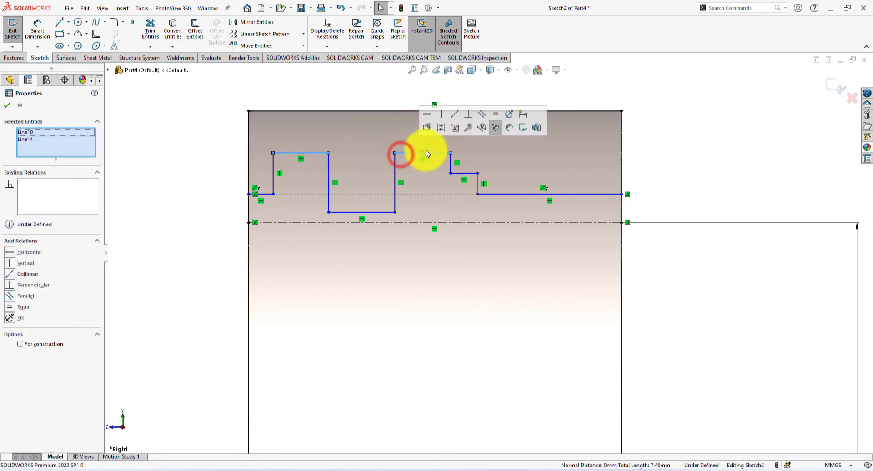
left_click(455, 116)
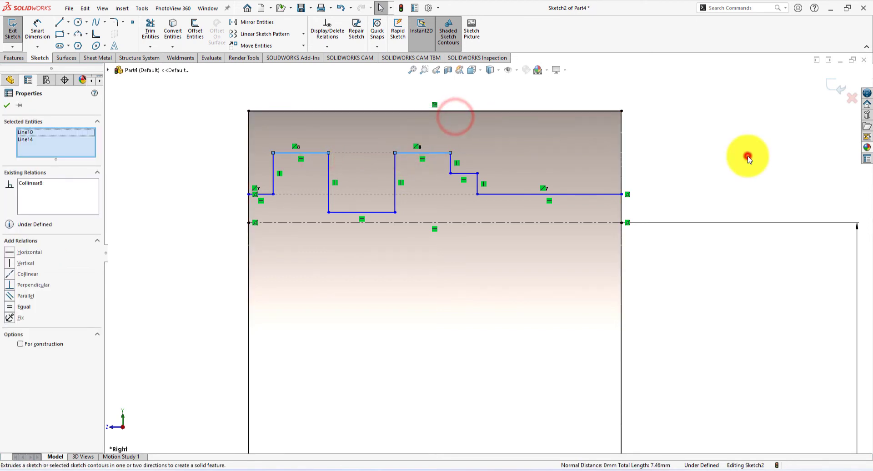
left_click(755, 156)
scroll(668, 305, "up", 2)
scroll(478, 225, "down", 1)
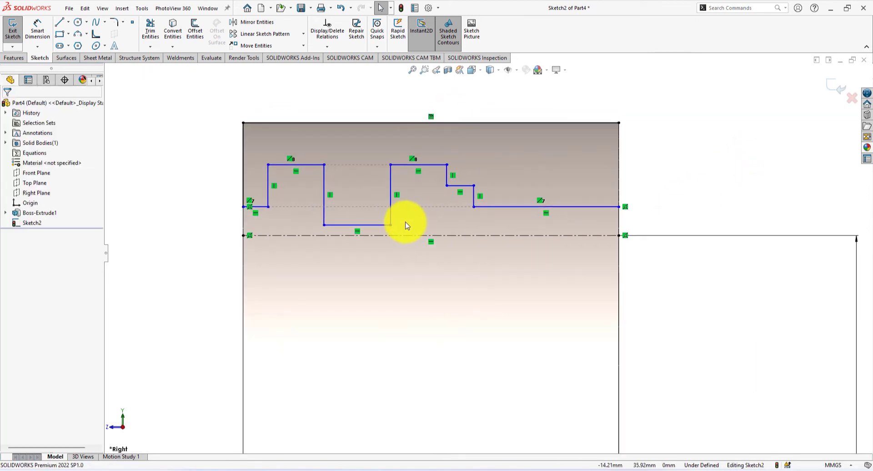
Dimension the short left segment to 1, the first top segment to 3, and the groove bottom to 8.
left_click(35, 26)
left_click(256, 207)
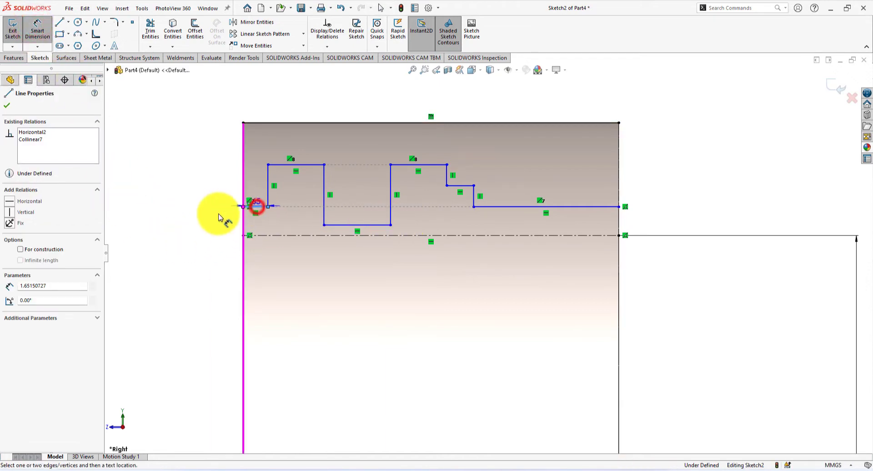
left_click(212, 225)
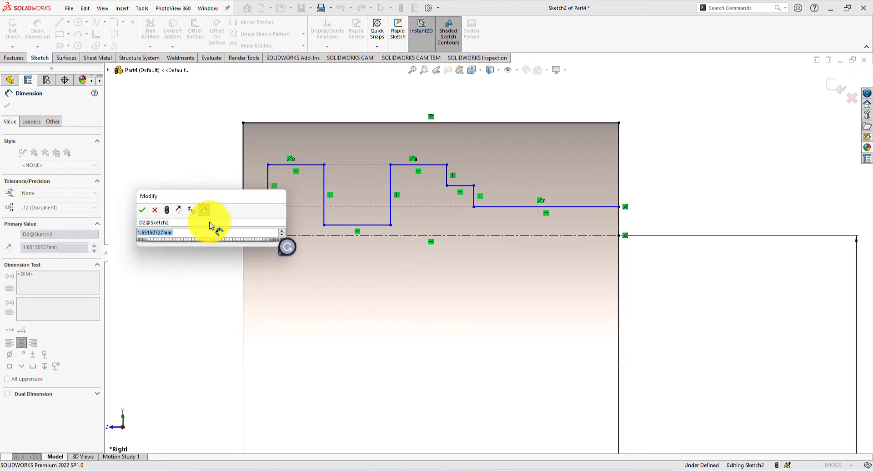
type("1")
key("Return")
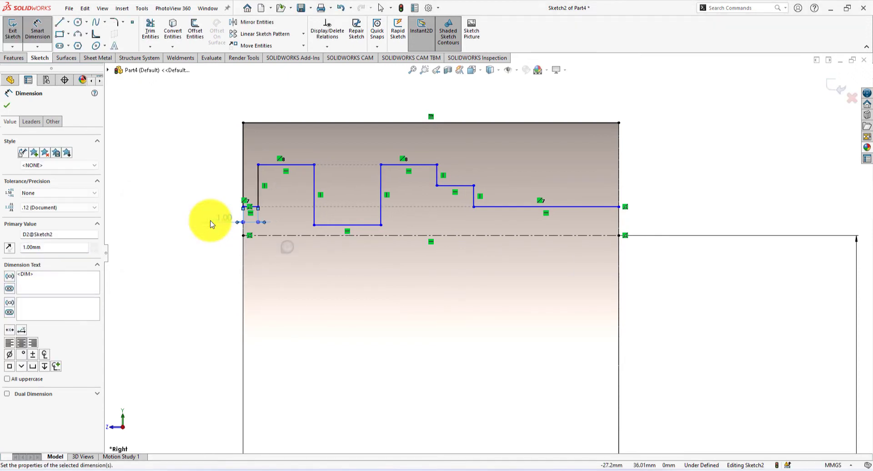
left_click(288, 165)
left_click(287, 260)
type("3")
key("Return")
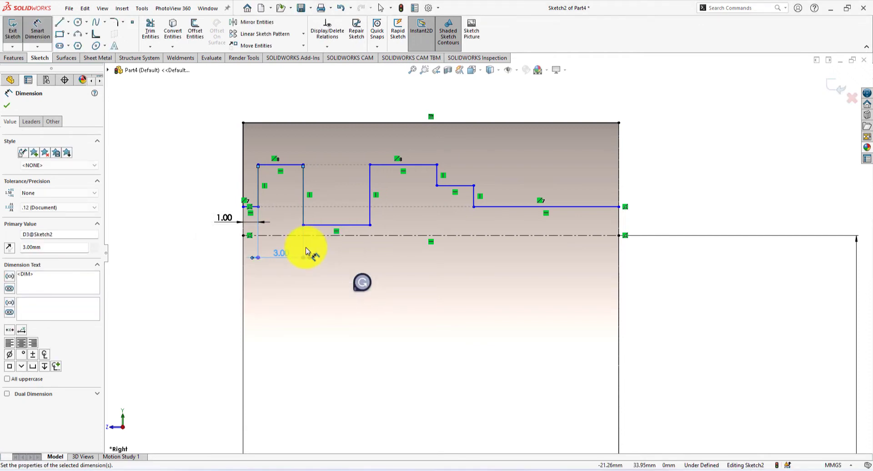
left_click(318, 224)
left_click(339, 254)
type("8")
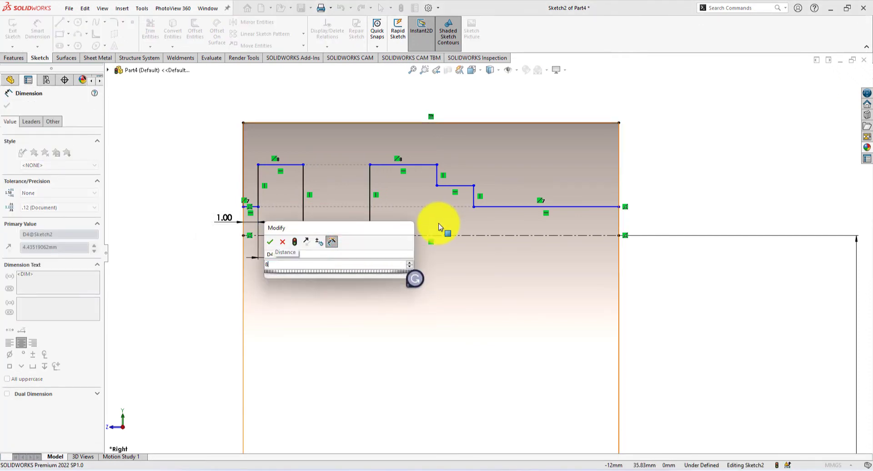
key("Return")
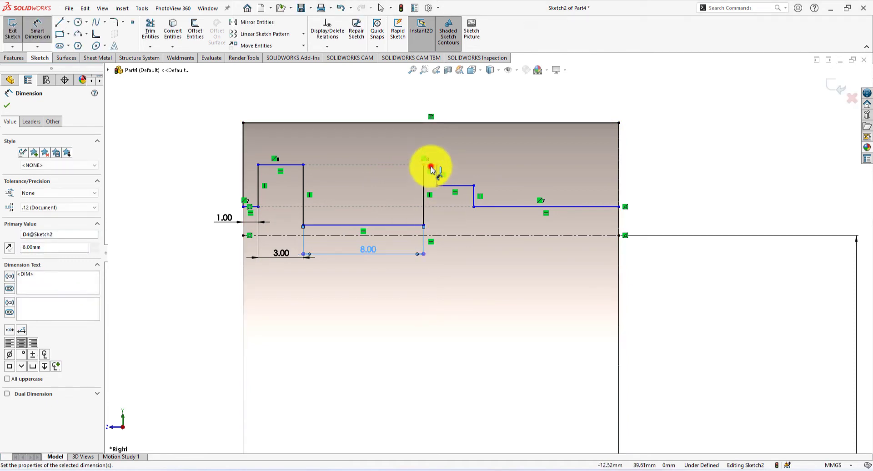
Set the top step's vertical and horizontal segments to 2 mm each.
left_click(431, 169)
left_click(435, 148)
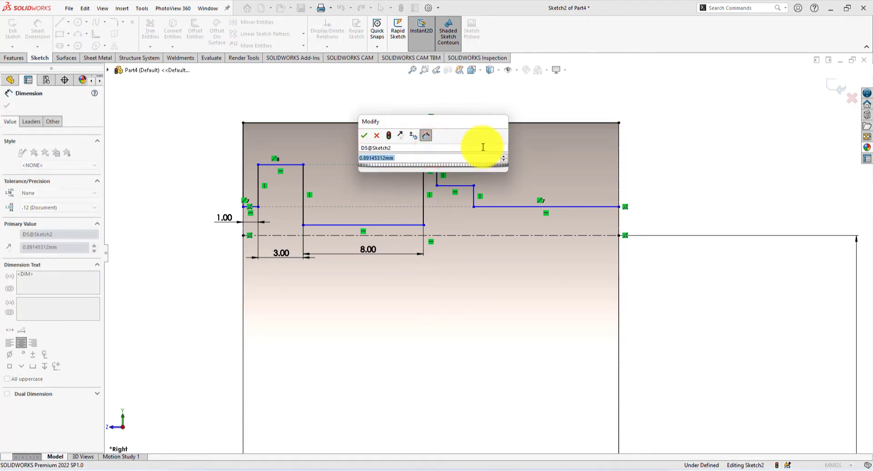
type("2")
key("Return")
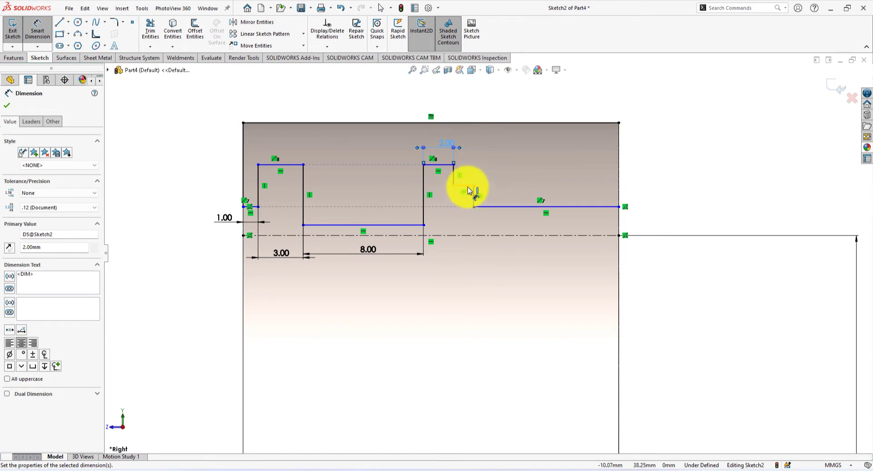
left_click(468, 186)
left_click(488, 161)
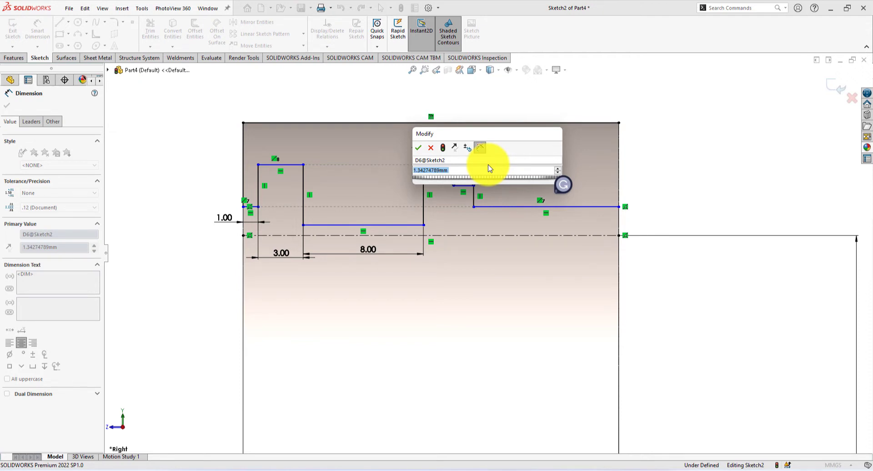
type("2")
key("Return")
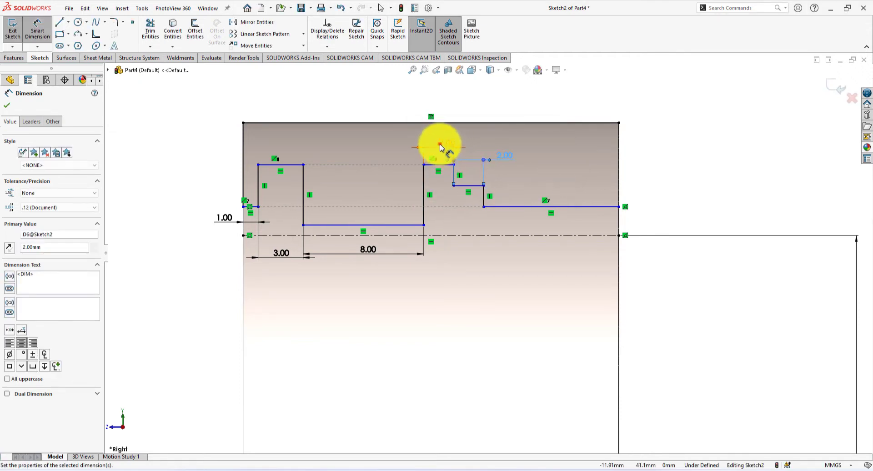
left_click(440, 143)
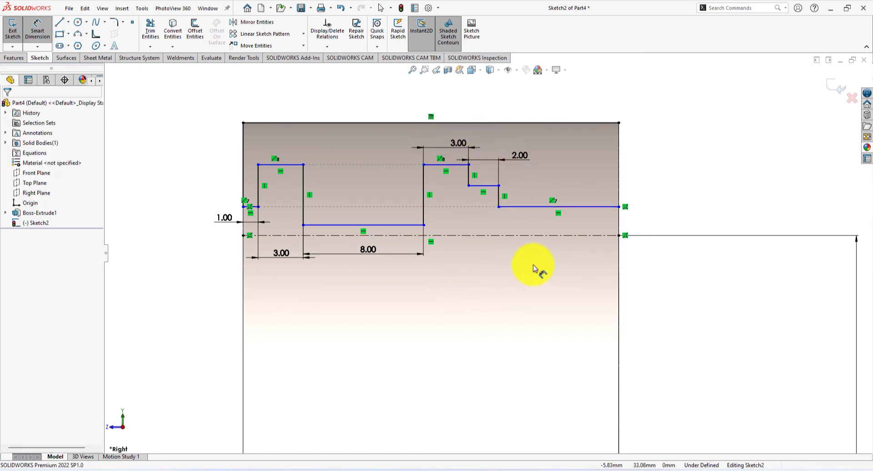
Dimension the upper profile lines 3 mm and 1 mm from the centerline.
left_click(531, 236)
left_click(530, 207)
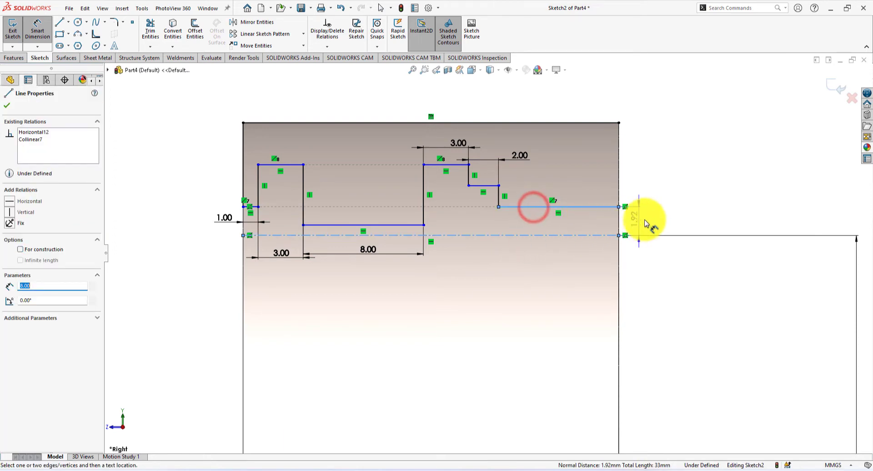
left_click(649, 222)
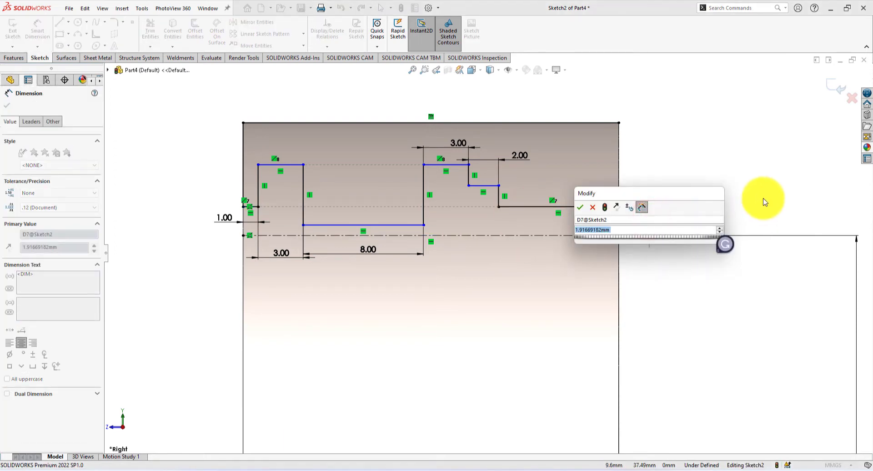
type("3")
key("Return")
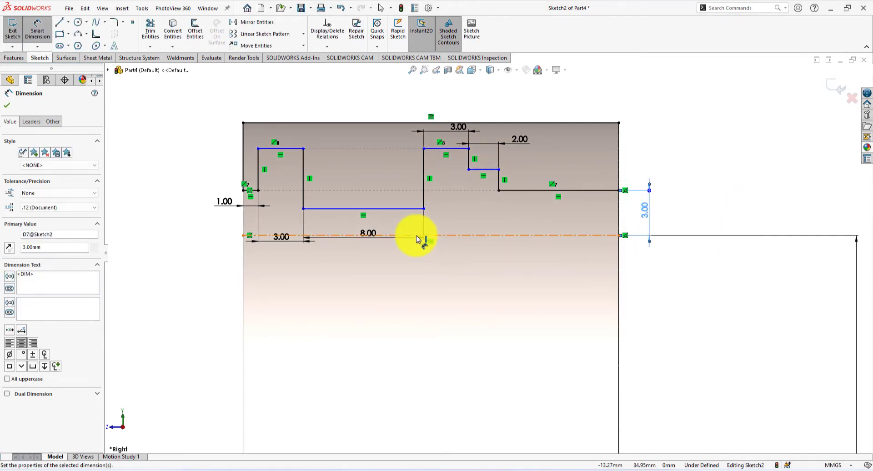
left_click(452, 236)
left_click(403, 209)
left_click(448, 222)
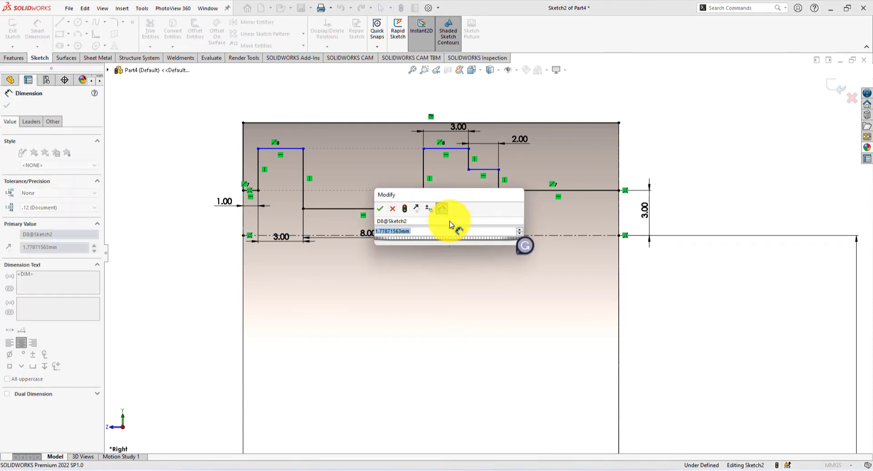
type("1")
key("Return")
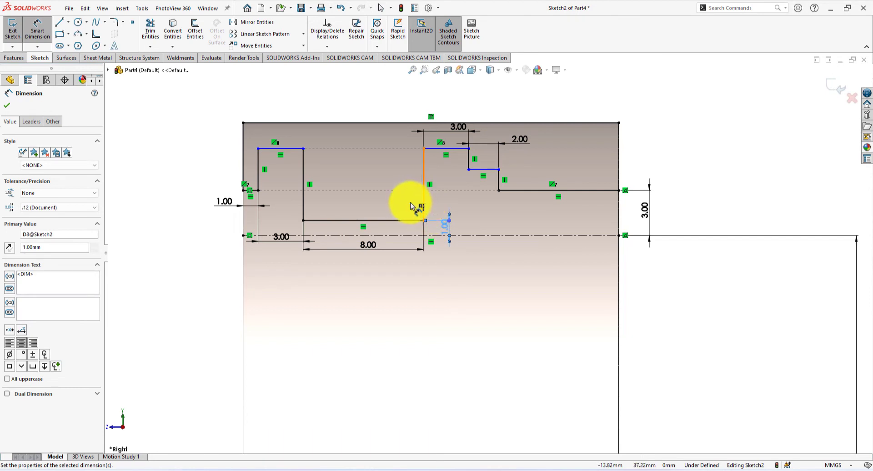
Set both remaining vertical step heights to 1 mm, fully defining the sketch.
scroll(343, 187, "down", 1)
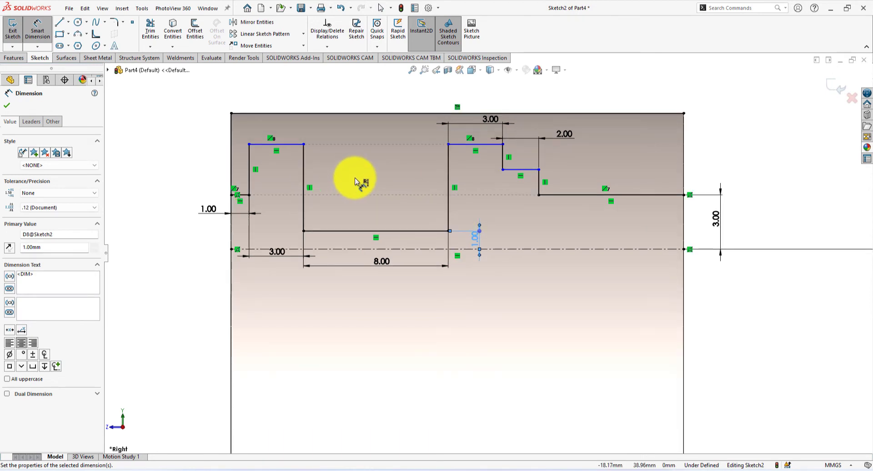
left_click(539, 188)
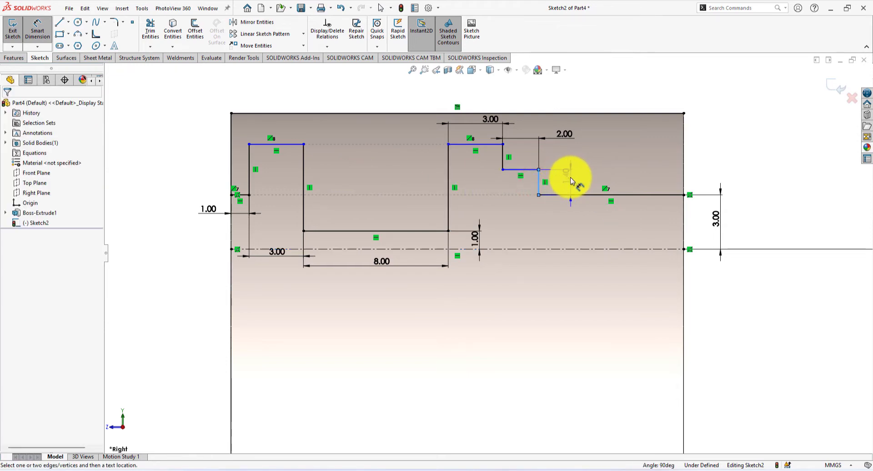
left_click(569, 182)
type("1")
key("Return")
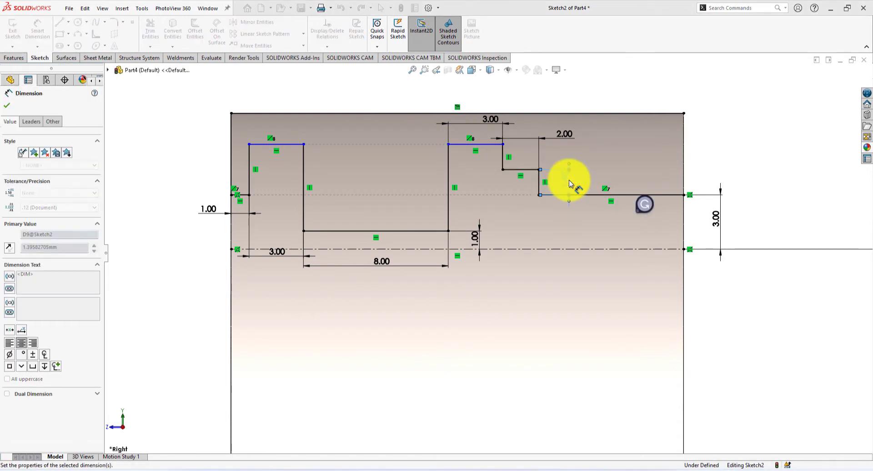
left_click(505, 165)
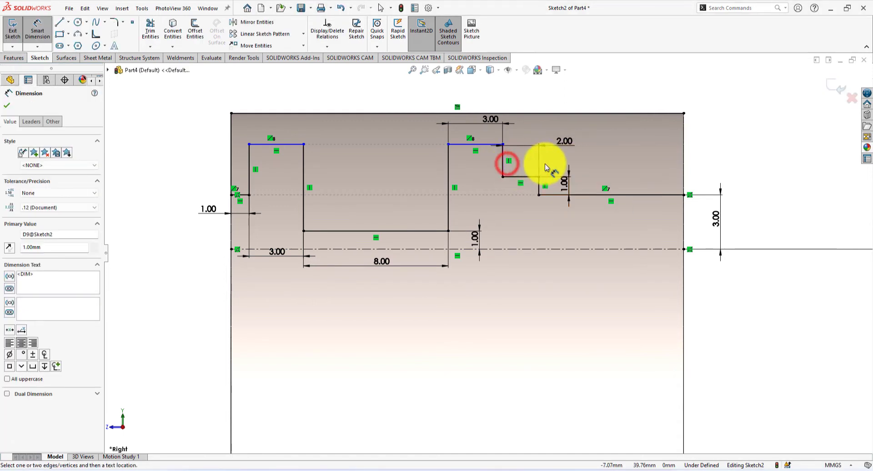
left_click(504, 172)
left_click(561, 163)
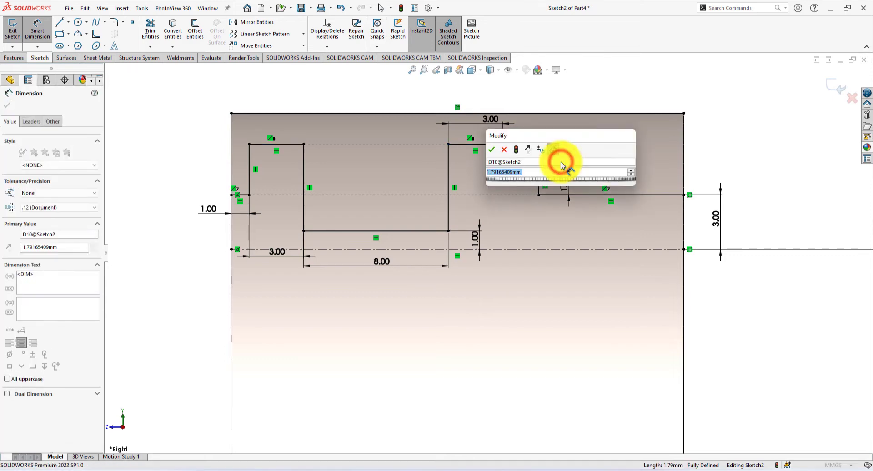
type("1")
key("Return")
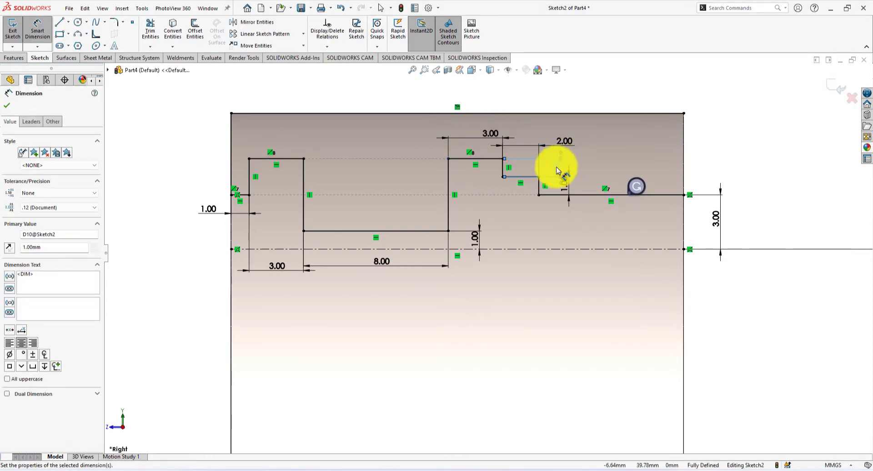
Revolve the auto-closed profile 360° about the centerline to cut grooves around the ring as Cut-Revolve1.
left_click(14, 57)
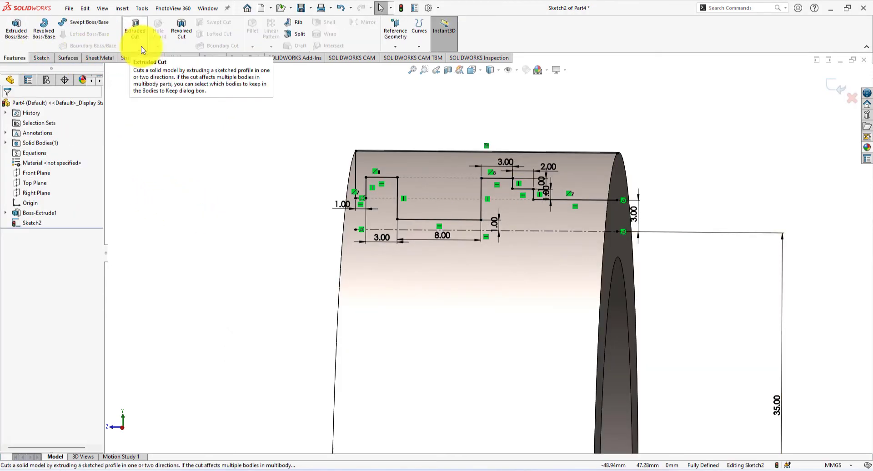
scroll(362, 296, "up", 3)
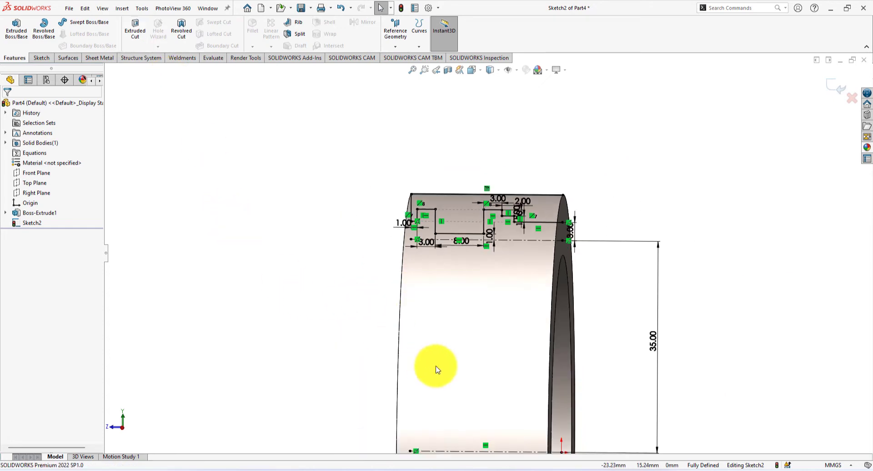
scroll(447, 373, "up", 4)
middle_click_drag(565, 374, 489, 302)
scroll(489, 302, "down", 5)
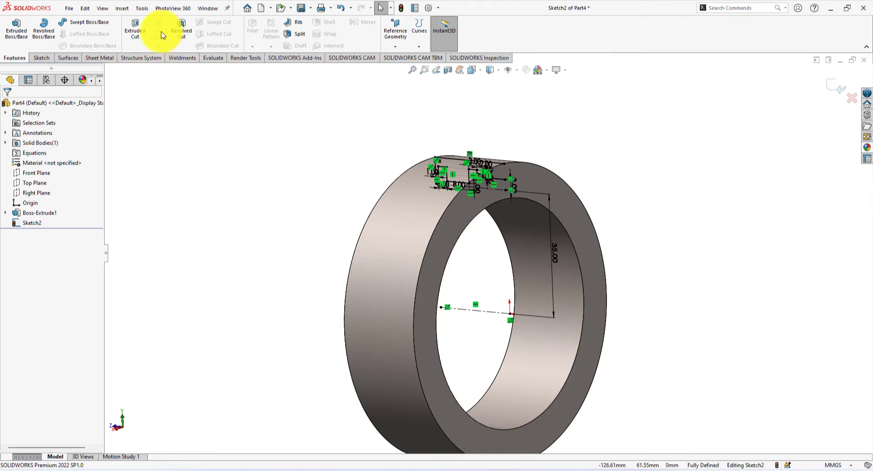
left_click(182, 29)
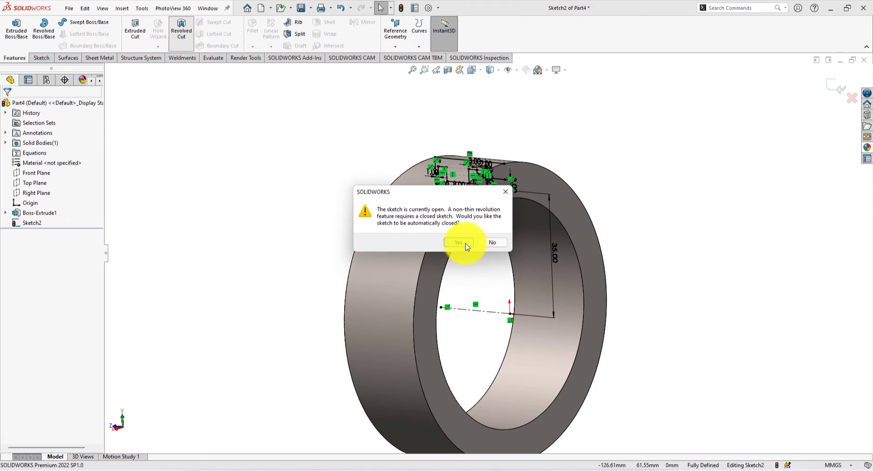
left_click(465, 245)
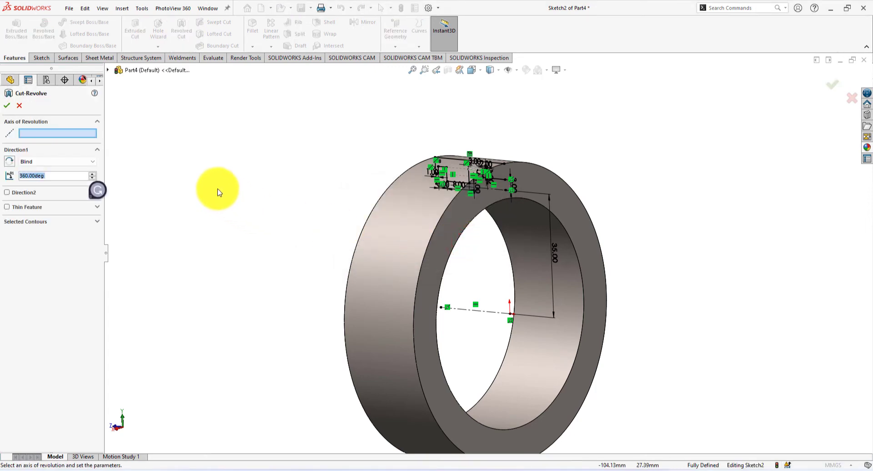
left_click(487, 315)
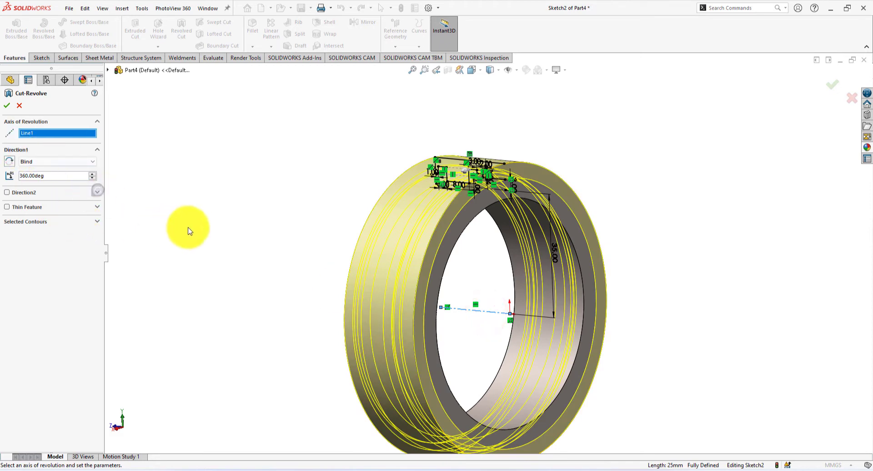
left_click(7, 109)
left_click(259, 226)
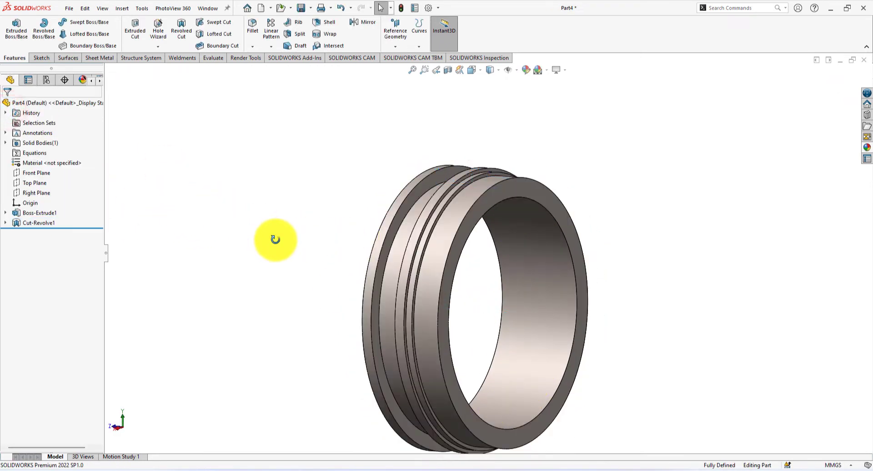
middle_click_drag(275, 238, 323, 249)
key("space")
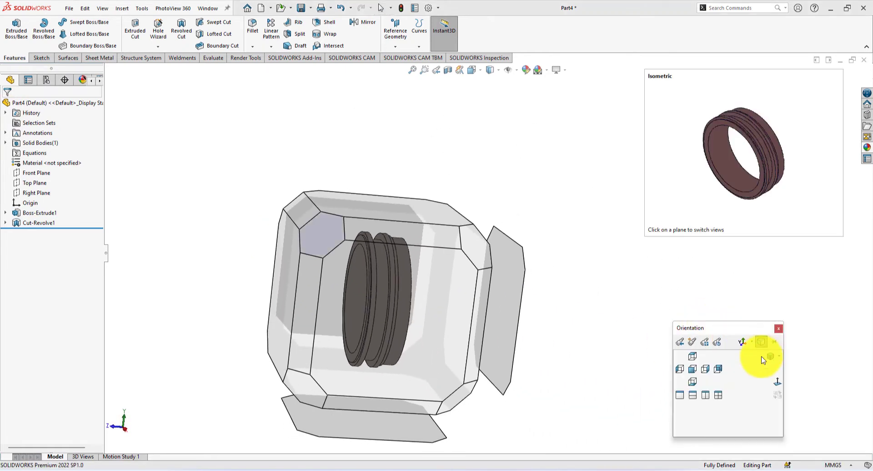
left_click(772, 358)
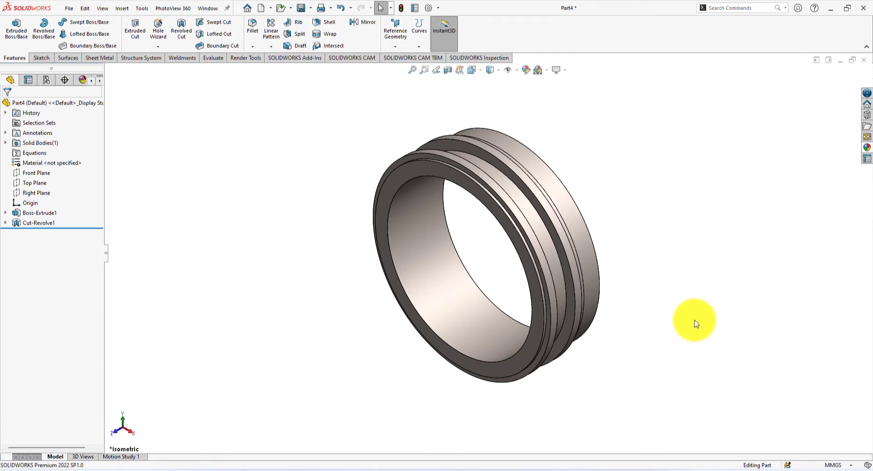
middle_click_drag(693, 320, 662, 289)
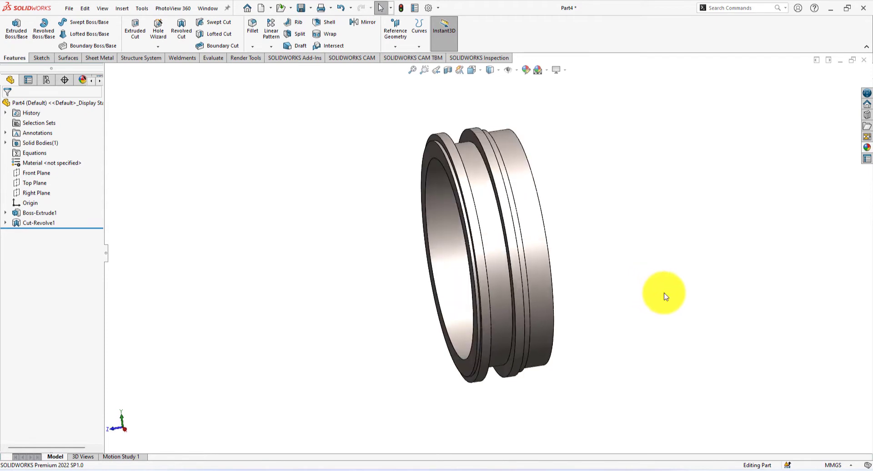
scroll(565, 277, "down", 5)
middle_click_drag(571, 267, 547, 189)
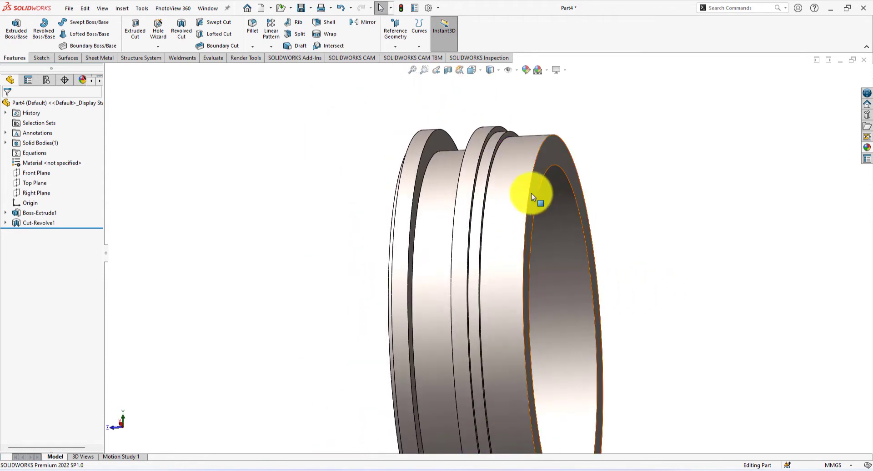
Chamfer the bore edge and the inner front edge at 1 mm × 45° as Chamfer1.
left_click(531, 192)
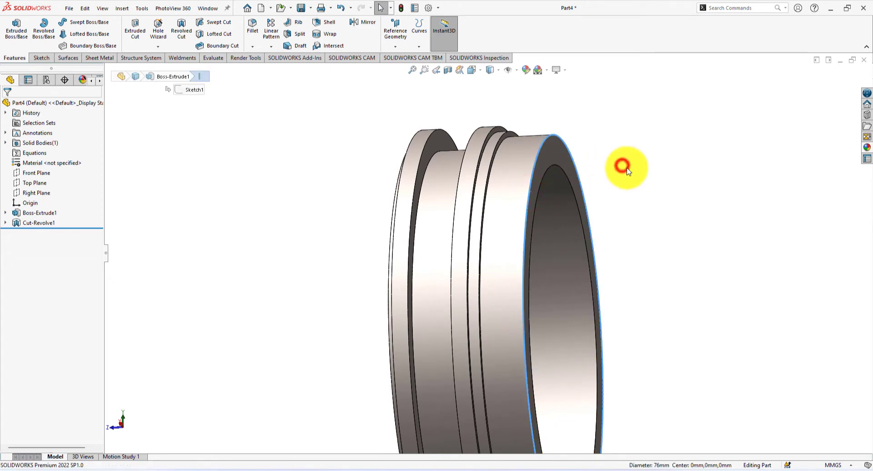
right_click_drag(622, 165, 640, 176)
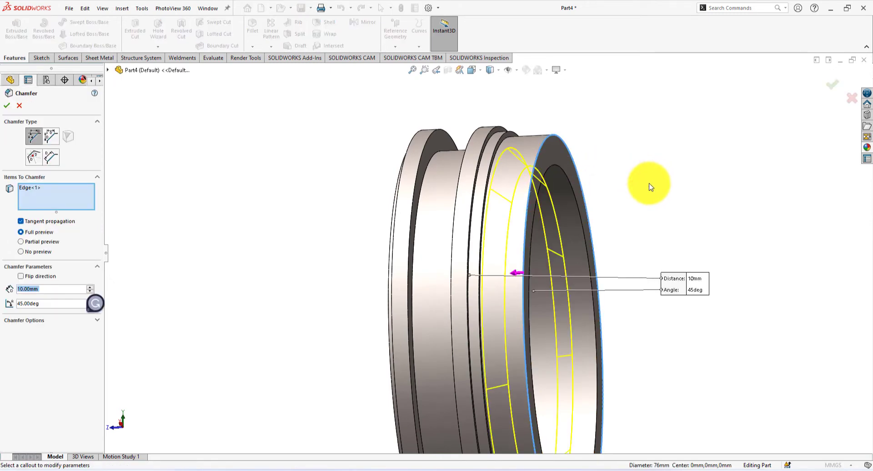
type("1")
key("Return")
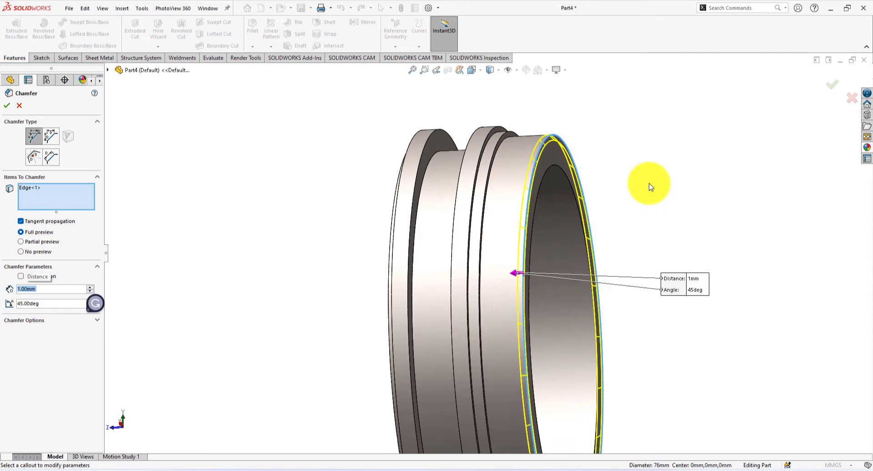
middle_click_drag(299, 309, 316, 302)
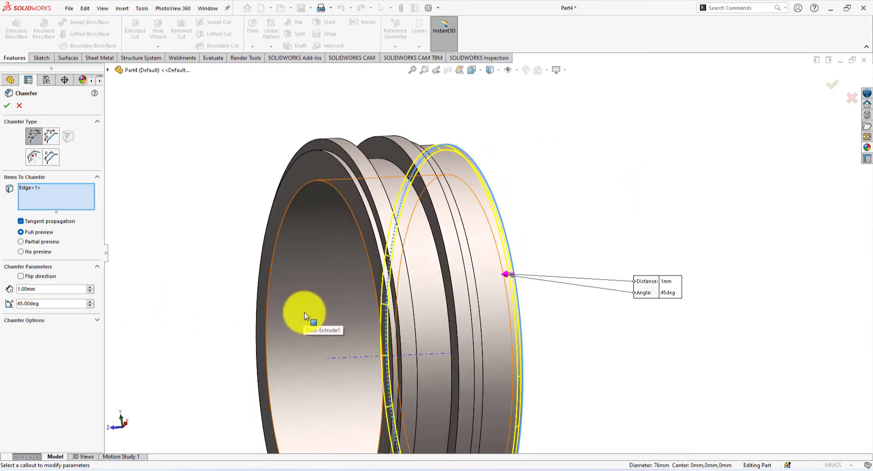
scroll(312, 314, "down", 3)
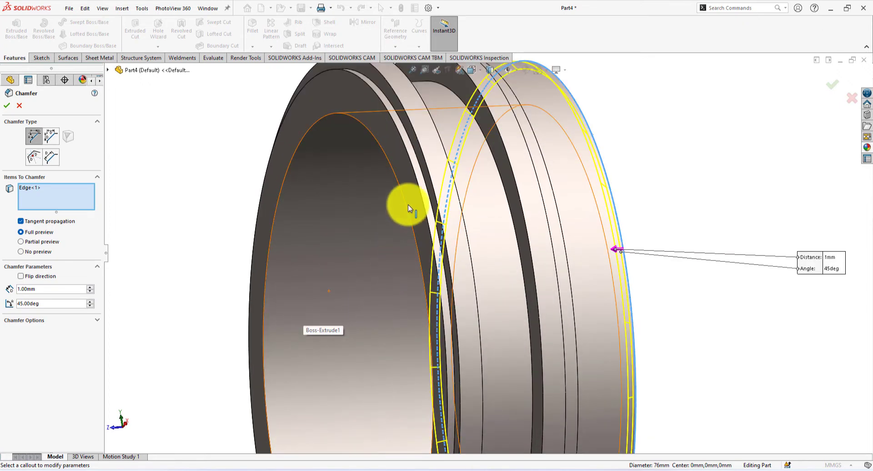
left_click(411, 166)
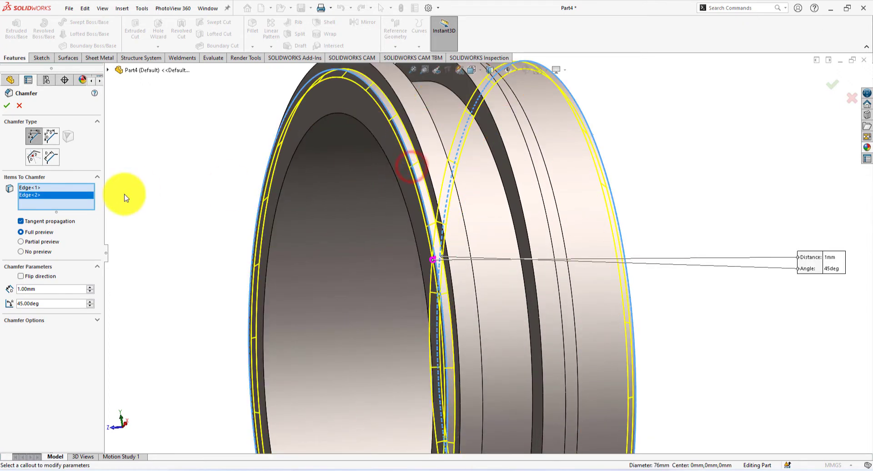
key("ctrl+4")
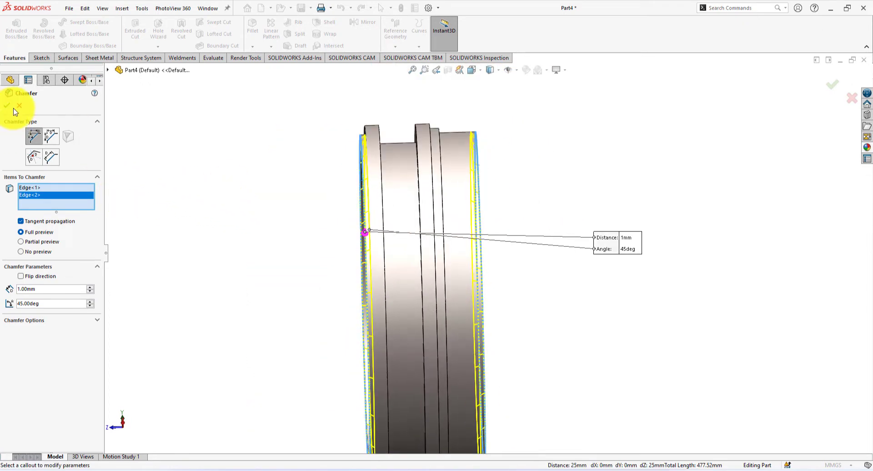
left_click(8, 107)
middle_click_drag(233, 164, 210, 183)
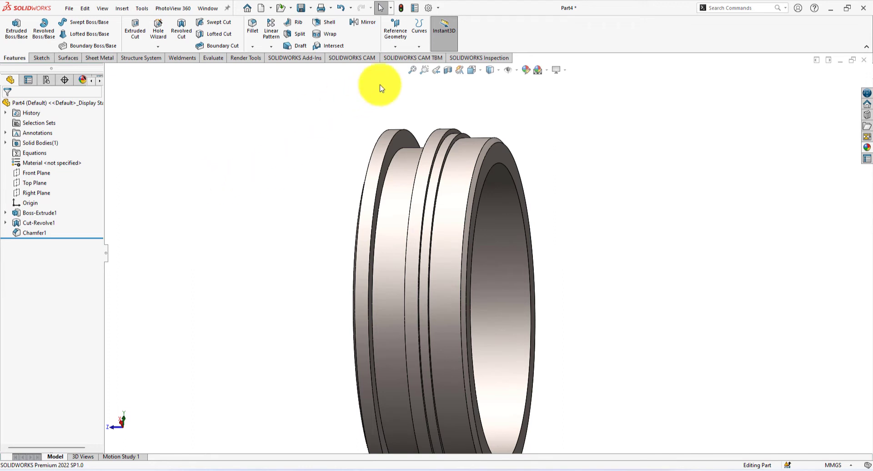
Add a 1 mm chamfer to the circular edge beside the groove as Chamfer2.
scroll(446, 118, "down", 2)
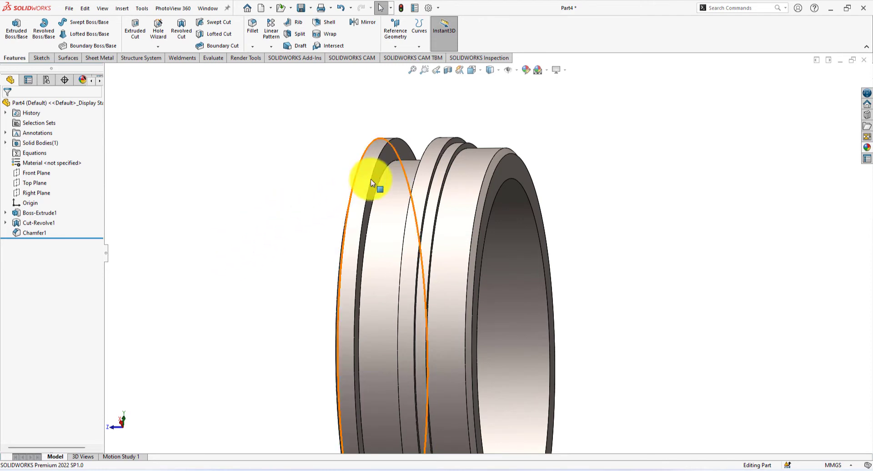
scroll(454, 152, "down", 3)
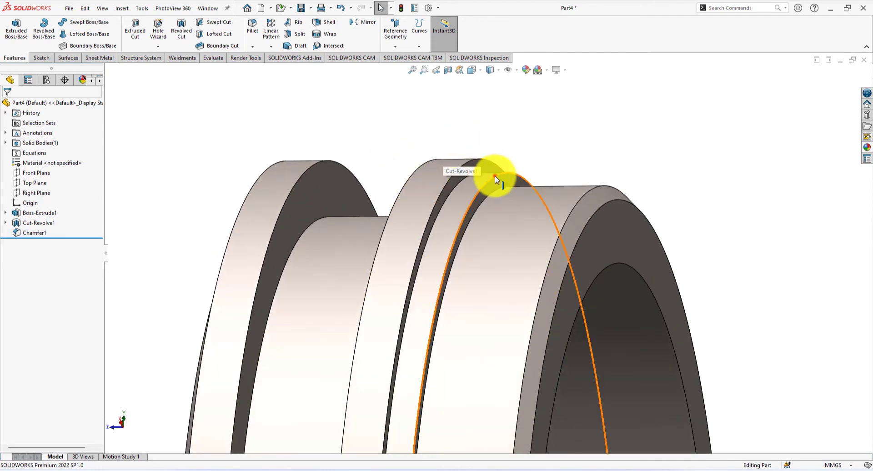
left_click(495, 175)
left_click(588, 149)
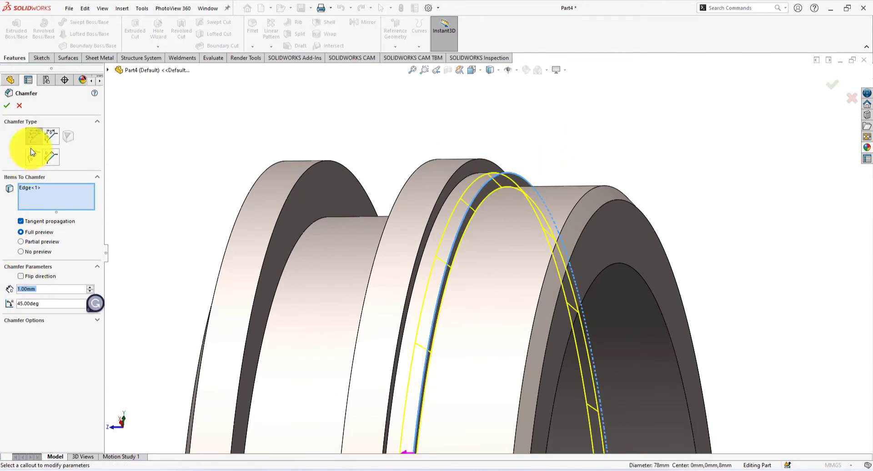
left_click(7, 108)
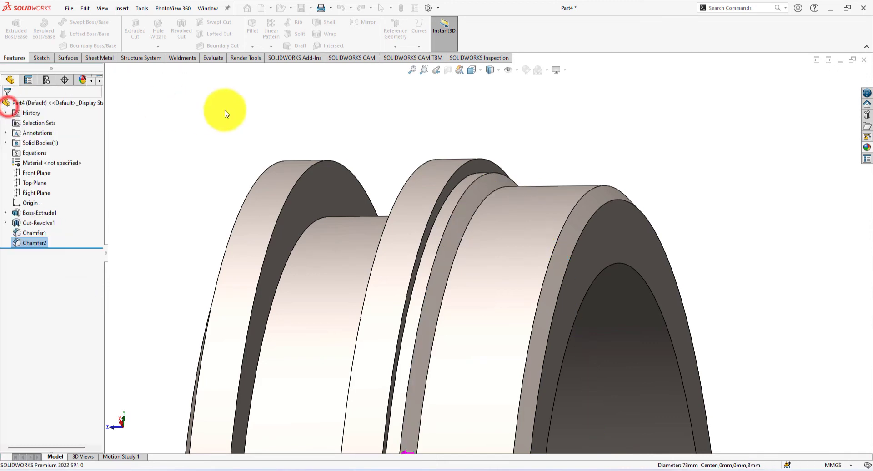
middle_click_drag(244, 121, 236, 146)
Round the next circular edge near the groove with a 1 mm fillet as Fillet1.
left_click(462, 215)
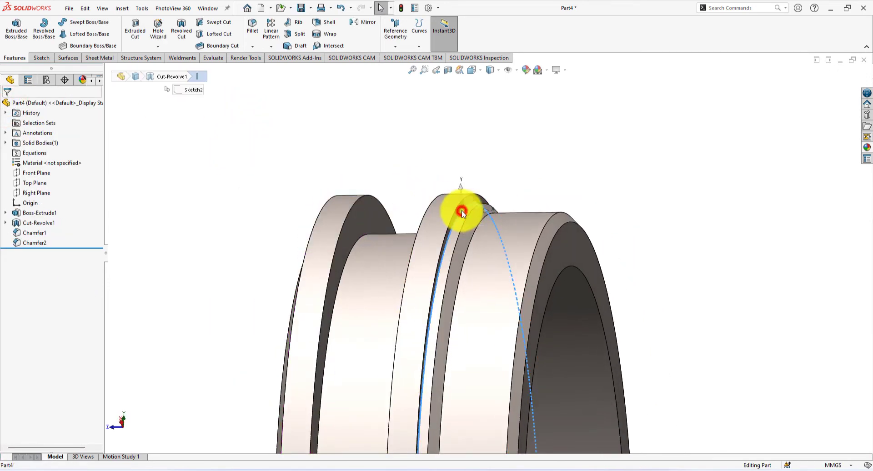
left_click(542, 183)
scroll(486, 213, "down", 3)
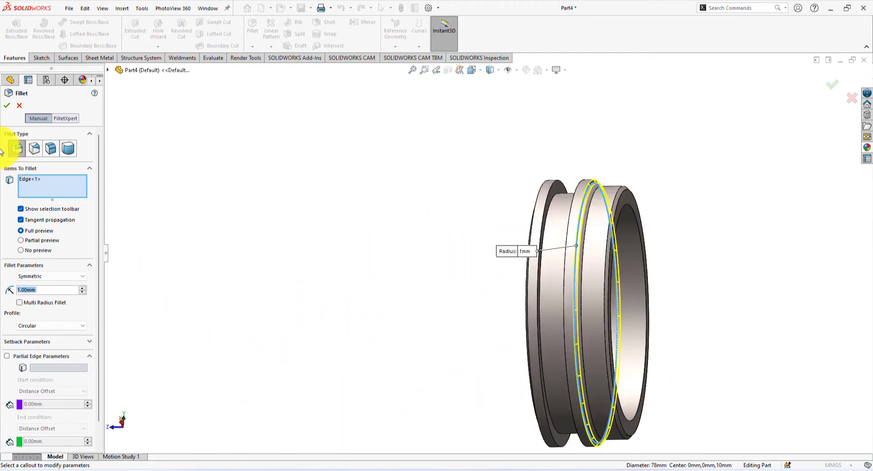
left_click(6, 105)
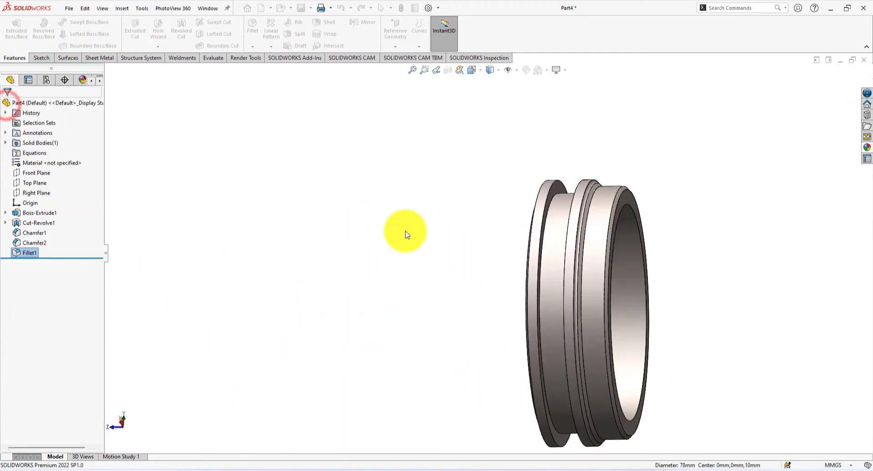
Chamfer the end's outer edge and two groove edges at 0.5 mm × 45° as Chamfer3.
scroll(623, 258, "down", 3)
scroll(622, 258, "down", 2)
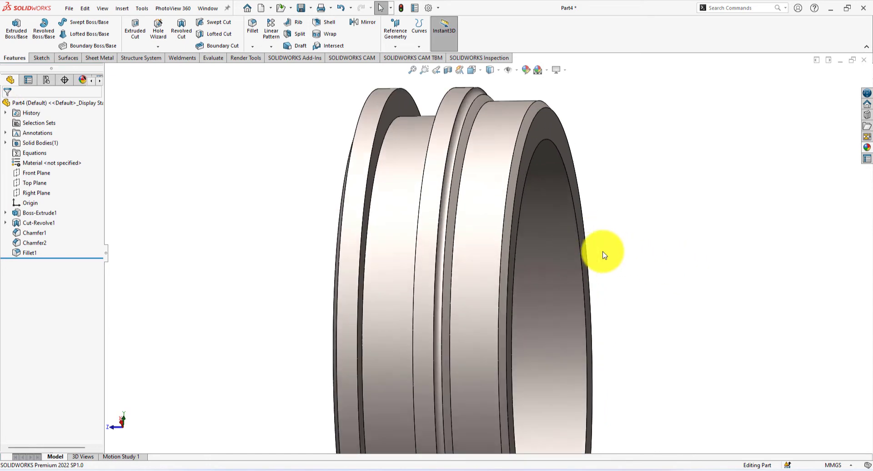
middle_click_drag(259, 194, 335, 140)
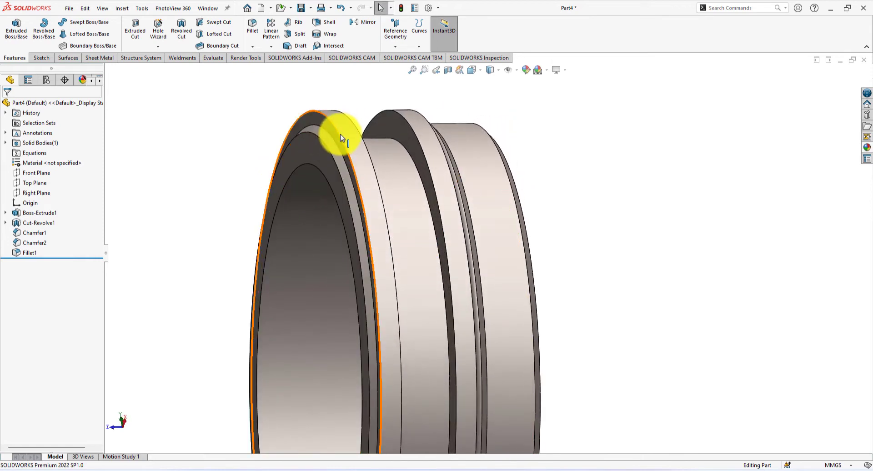
left_click(433, 110)
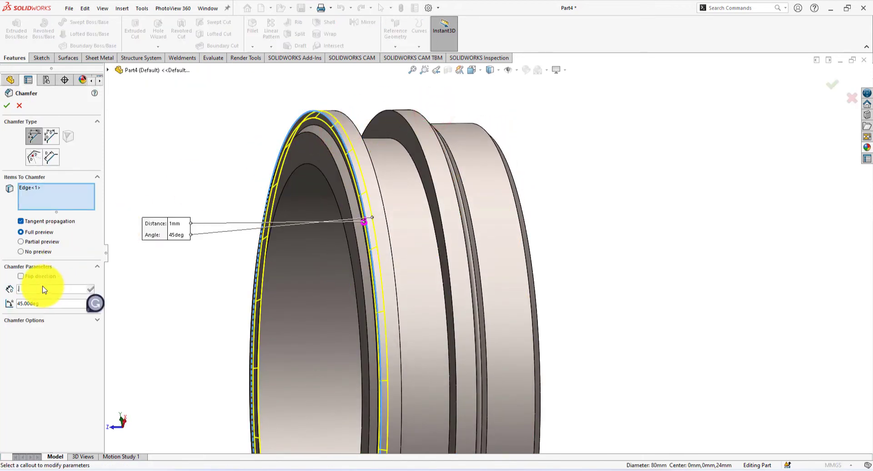
key("Return")
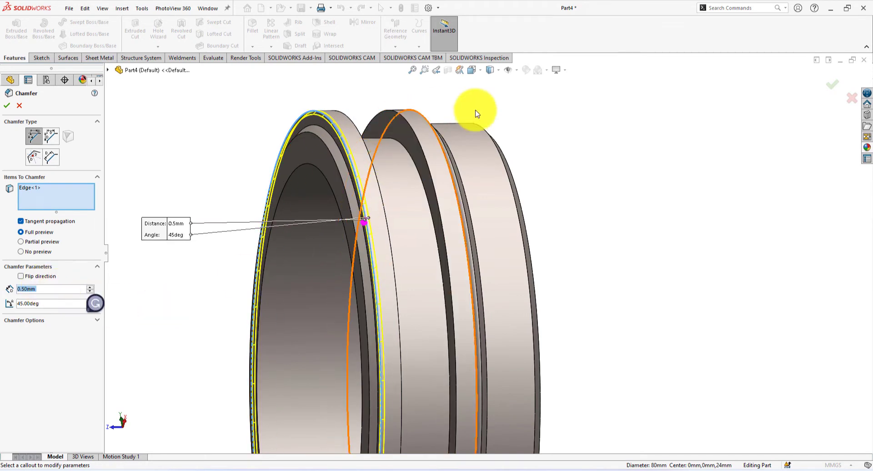
middle_click_drag(545, 111, 566, 121)
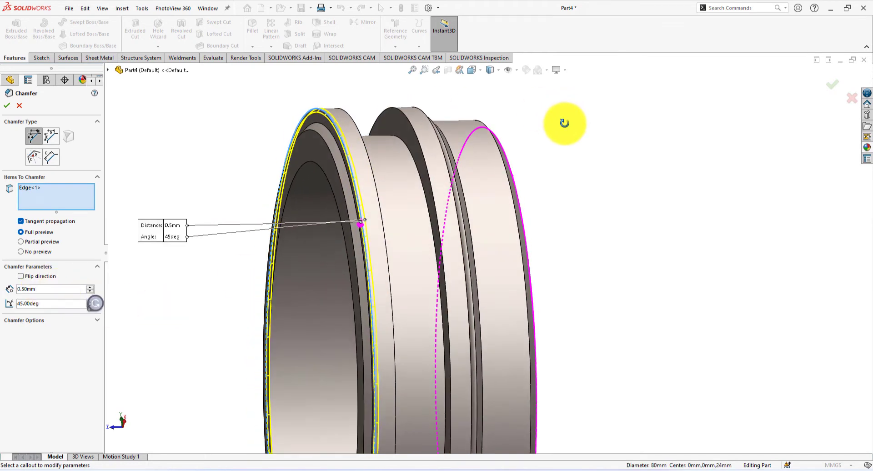
left_click(411, 119)
mouse_move(411, 119)
middle_mouse_down()
mouse_move(503, 107)
mouse_move(409, 117)
middle_mouse_up()
left_click(377, 125)
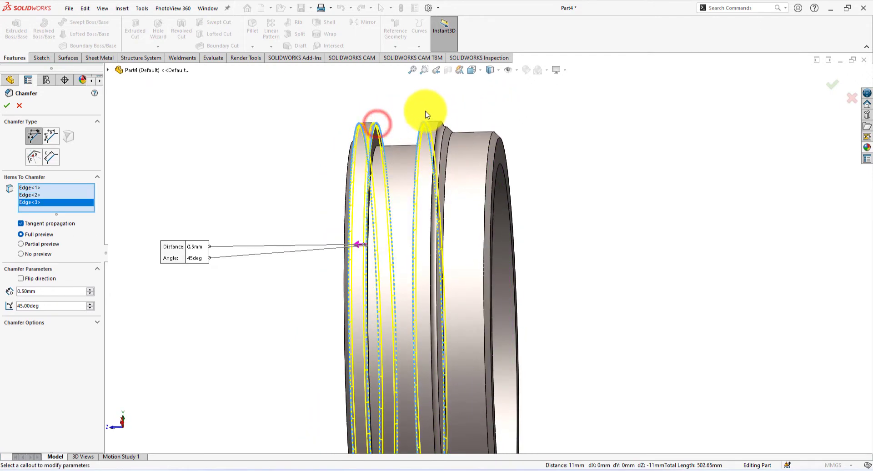
left_click(7, 106)
left_click(229, 150)
key("space")
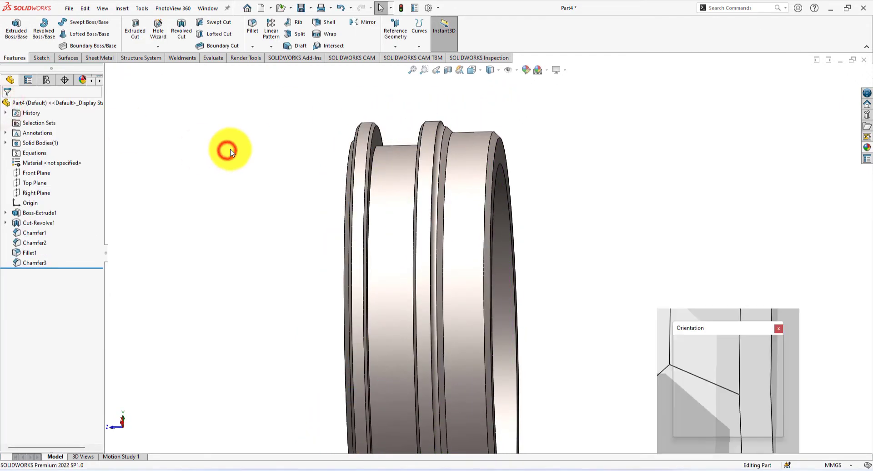
Sketch a Ø68 mm circle centred on the origin on the ring's end face.
left_click(770, 356)
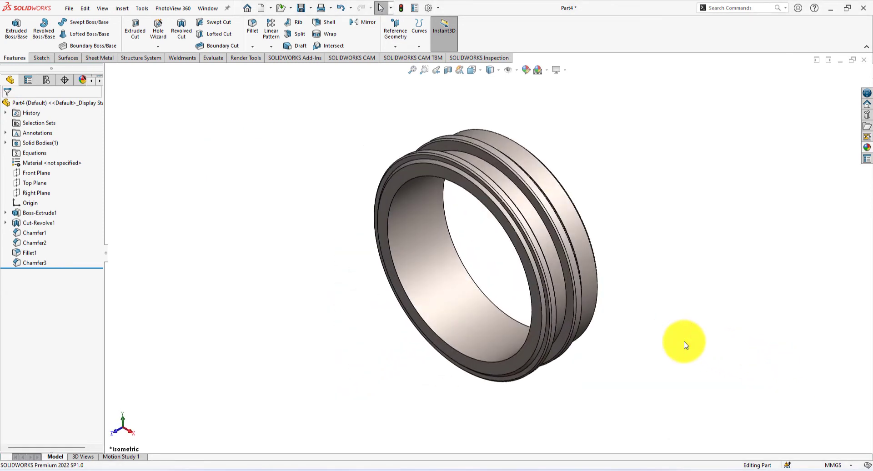
middle_click_drag(705, 333, 583, 365)
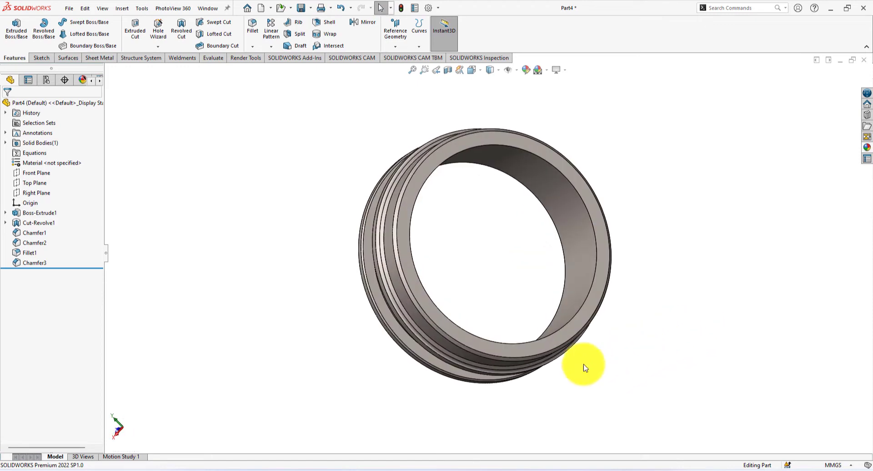
left_click(564, 335)
left_click(605, 306)
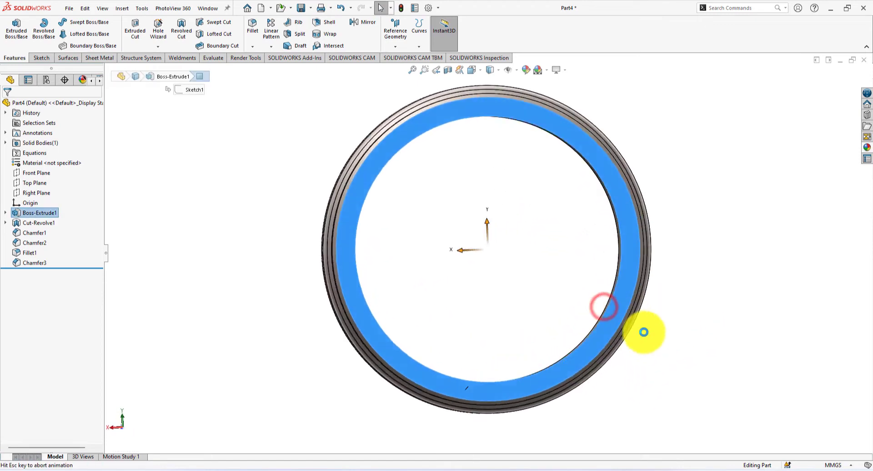
left_click(713, 325)
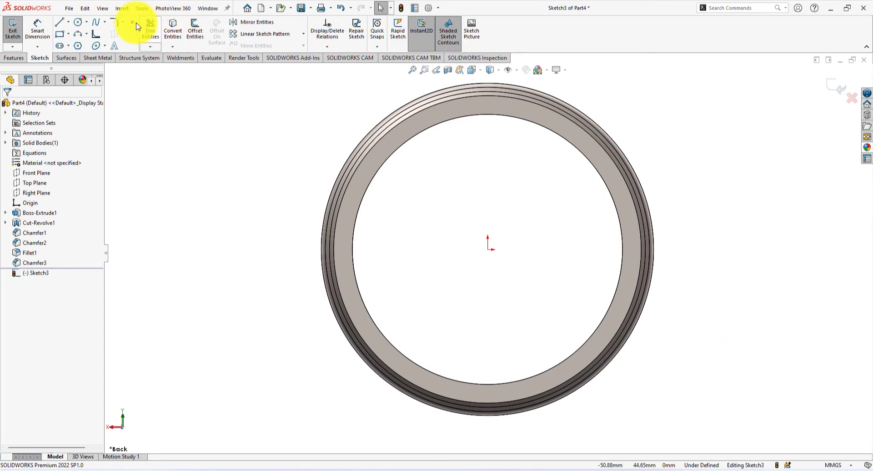
left_click(78, 23)
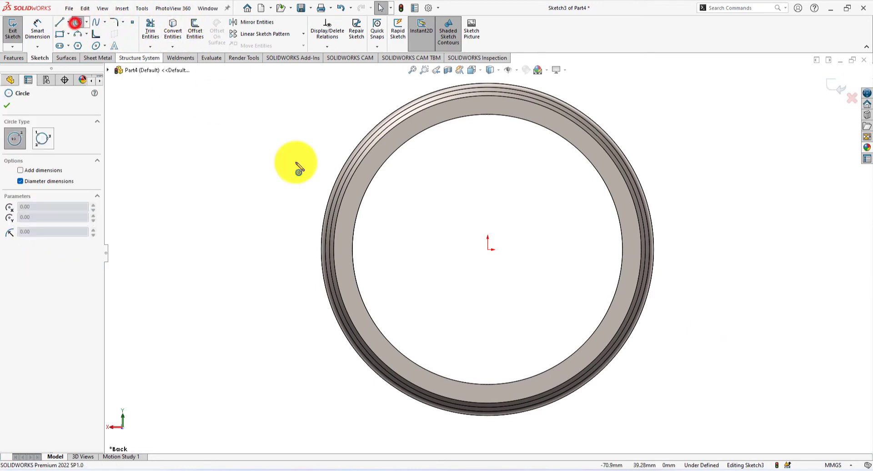
left_click(488, 249)
left_click(346, 219)
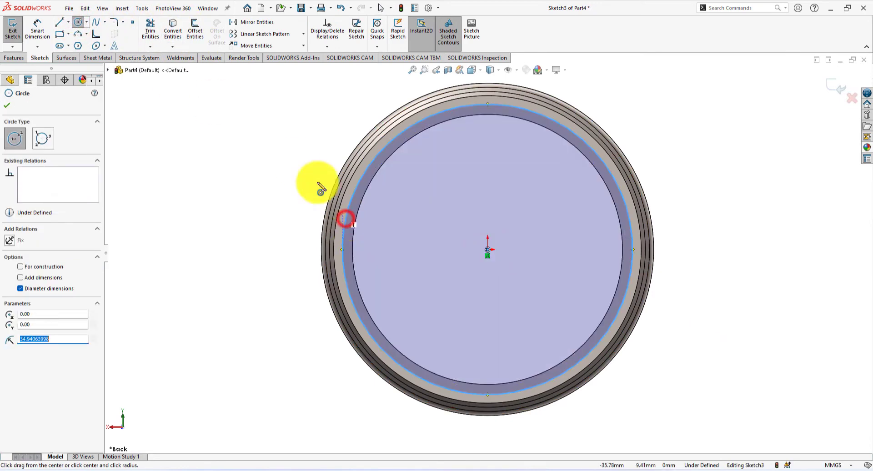
left_click(43, 28)
left_click(398, 133)
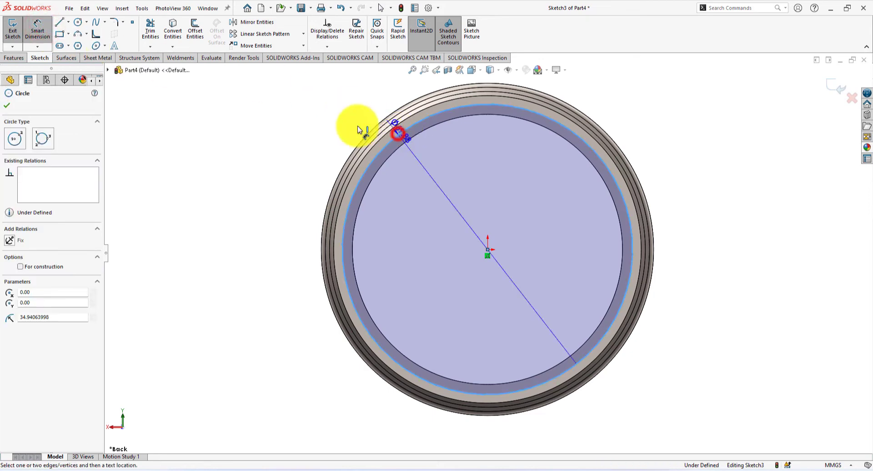
left_click(292, 155)
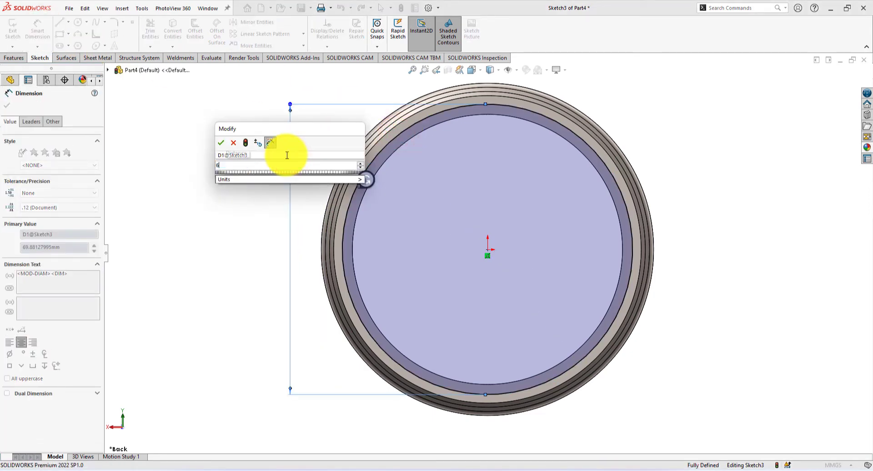
type("68")
key("Return")
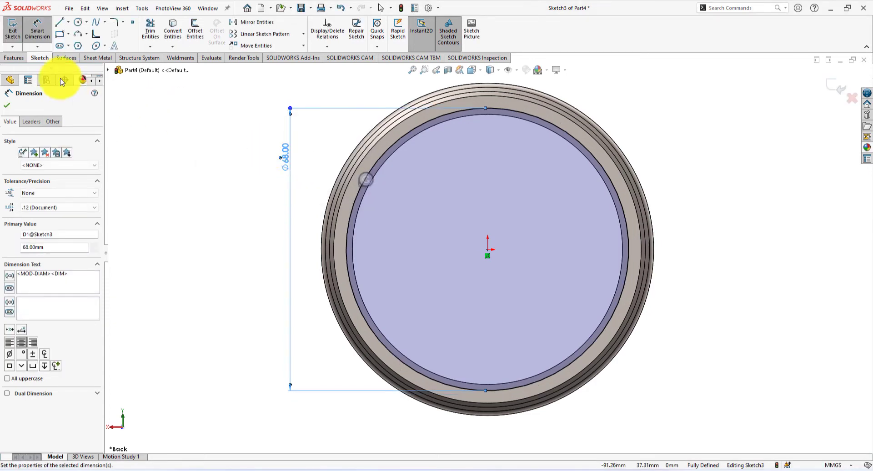
Extrude-cut the Ø68 mm circle into the ring as Cut-Extrude1.
left_click(20, 59)
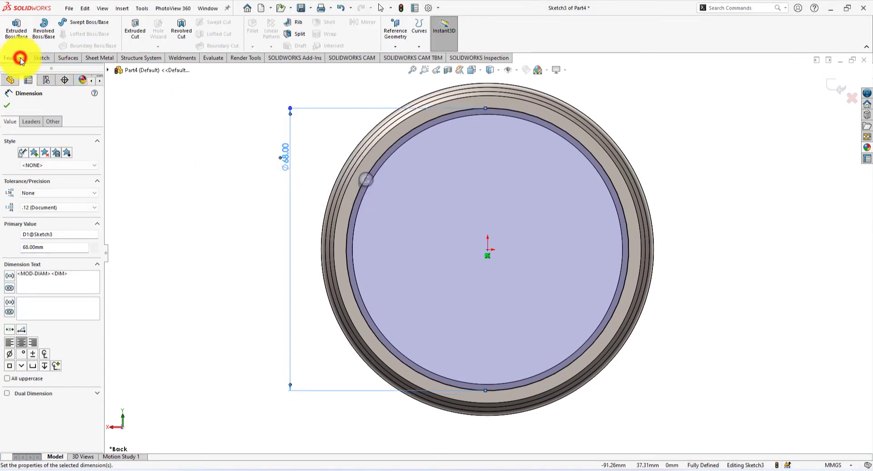
left_click(135, 30)
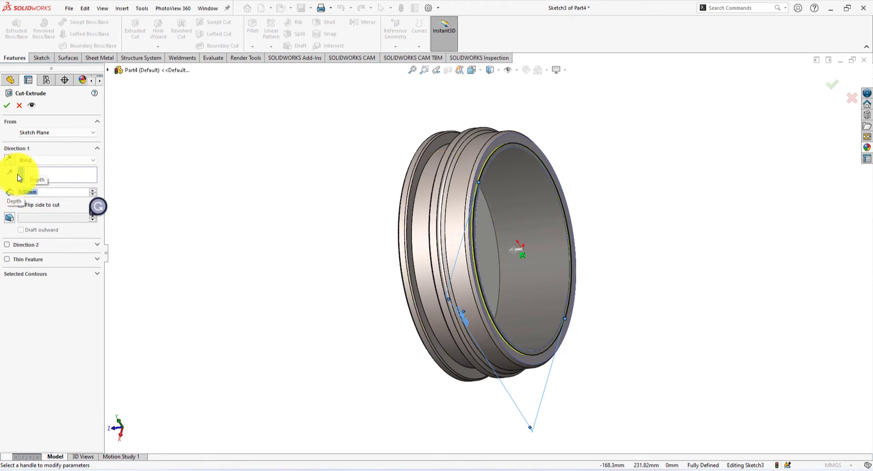
left_click(7, 105)
left_click(293, 232)
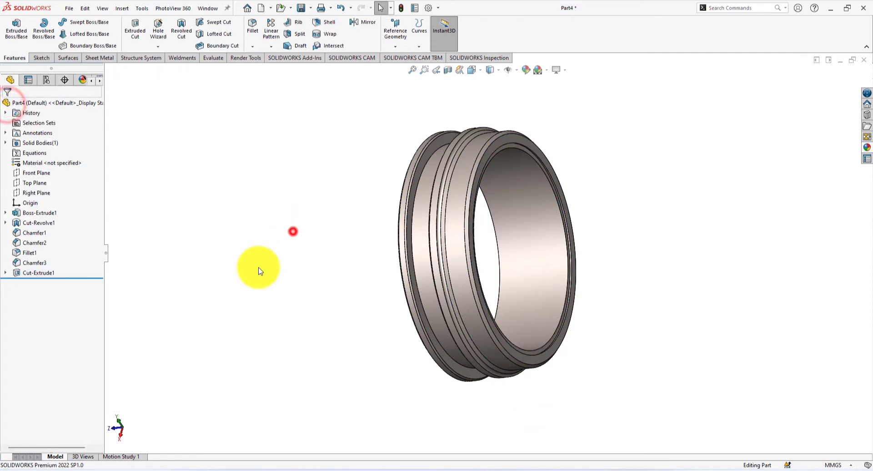
Sketch a Ø68 mm circle at the origin on the ring's opposite end face.
middle_click_drag(258, 268, 530, 189)
left_click(536, 186)
left_click(575, 161)
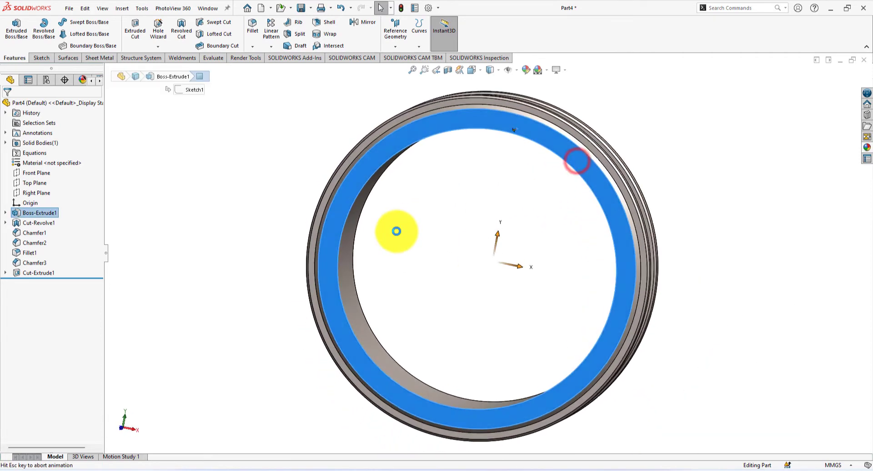
left_click(416, 247)
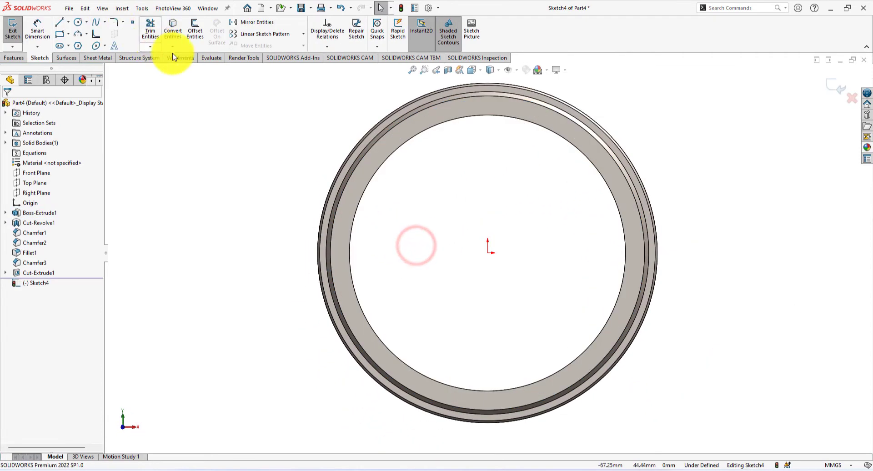
left_click(80, 22)
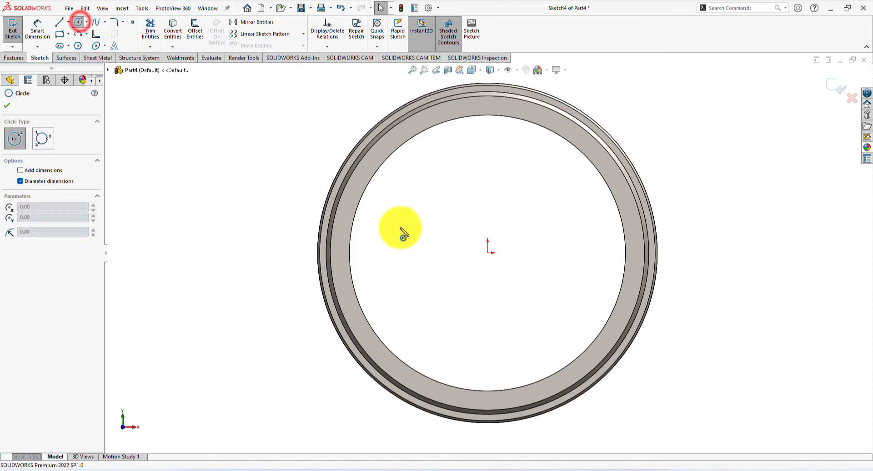
left_click(487, 251)
left_click(347, 204)
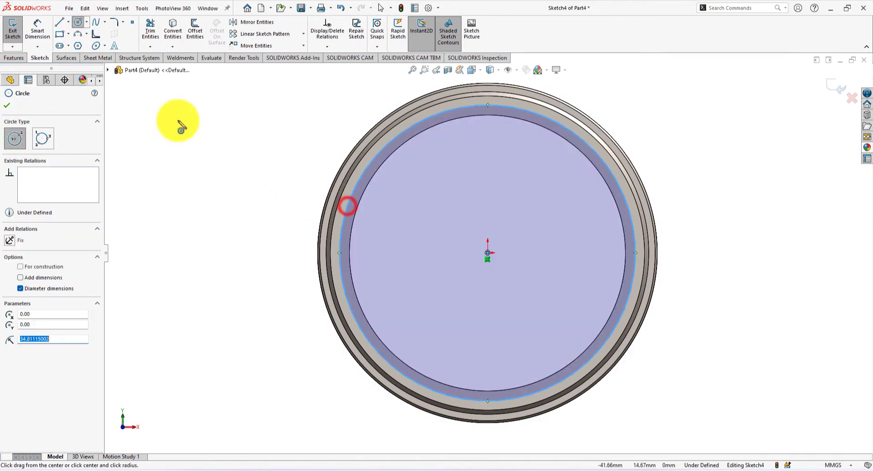
left_click(35, 25)
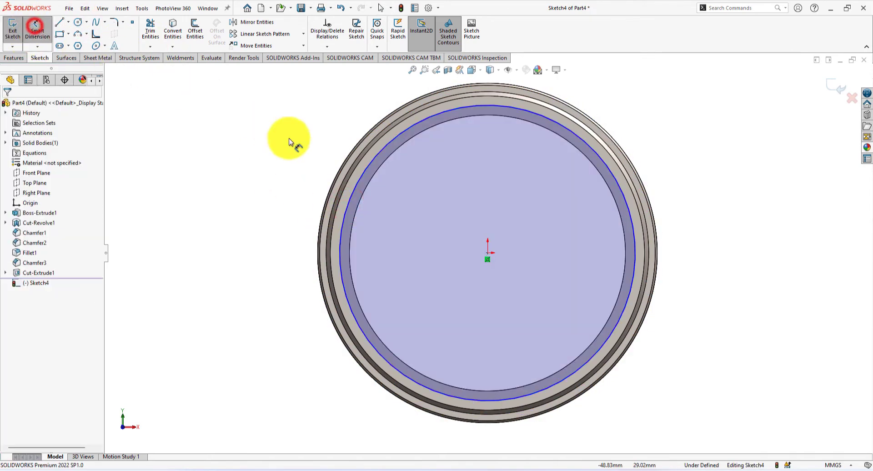
left_click(356, 184)
left_click(290, 178)
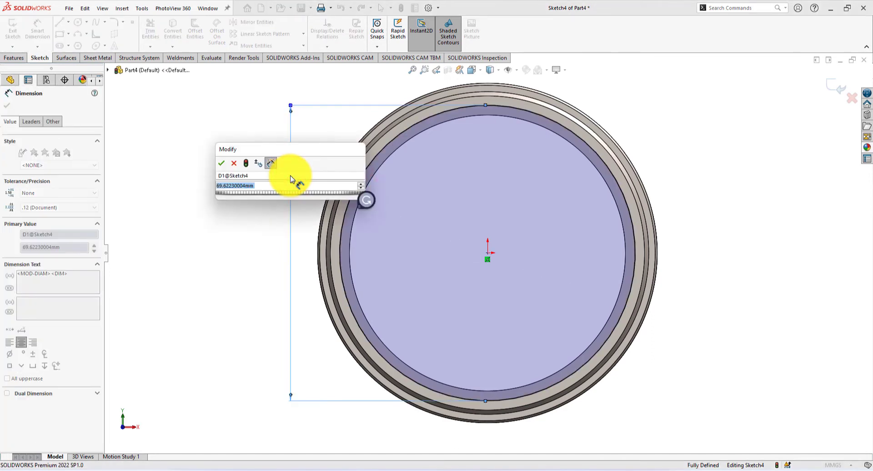
key("Return")
Cut the Ø68 mm circle 0.50 mm deep into the ring as Cut-Extrude2.
left_click(8, 59)
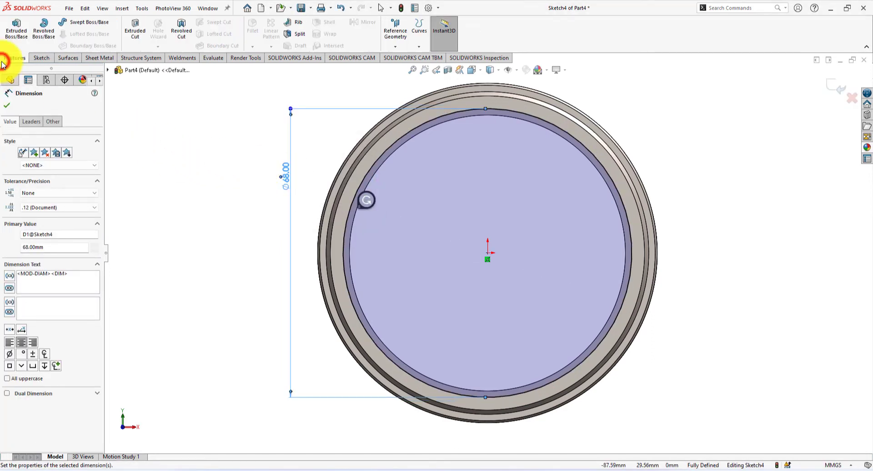
left_click(135, 29)
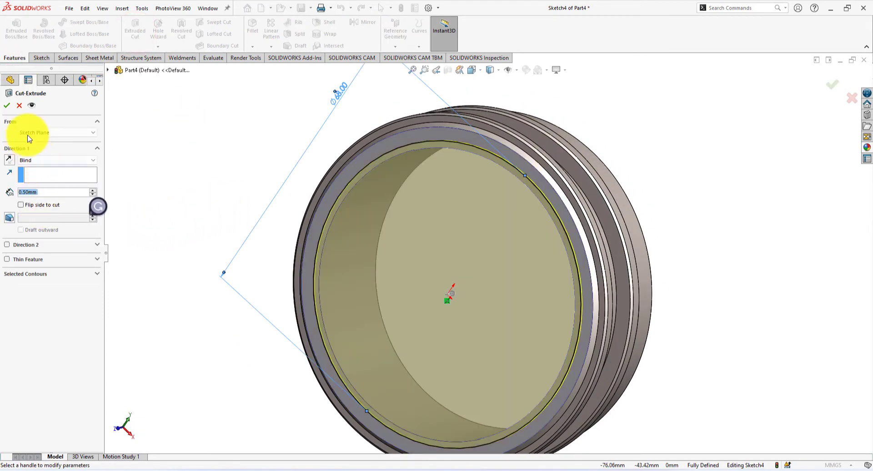
left_click(7, 107)
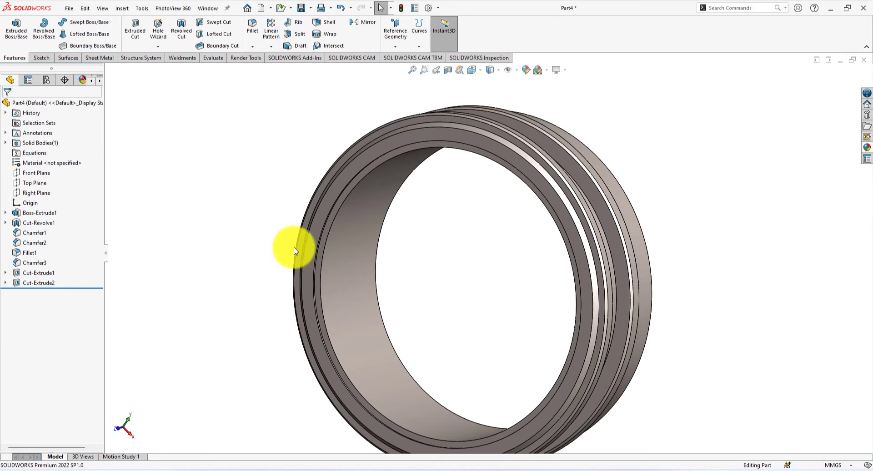
Start a new sketch, Sketch5, on the ring's front face.
middle_click_drag(318, 249, 344, 245)
scroll(610, 199, "down", 6)
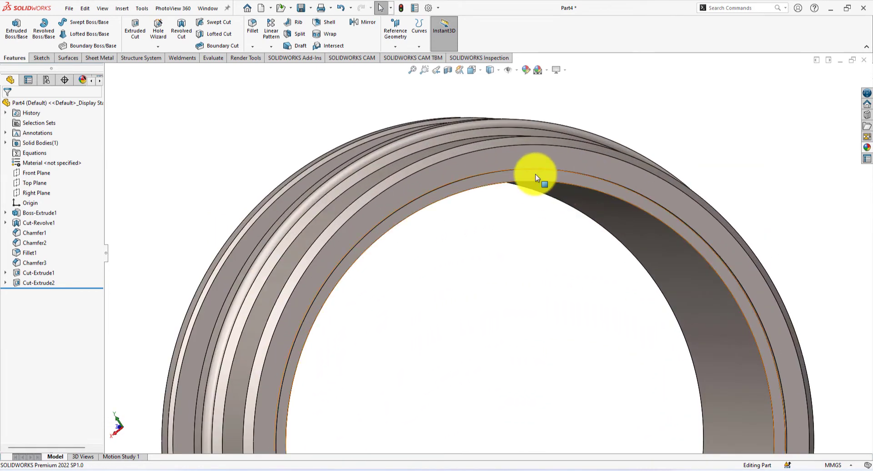
left_click(535, 176)
left_click(573, 146)
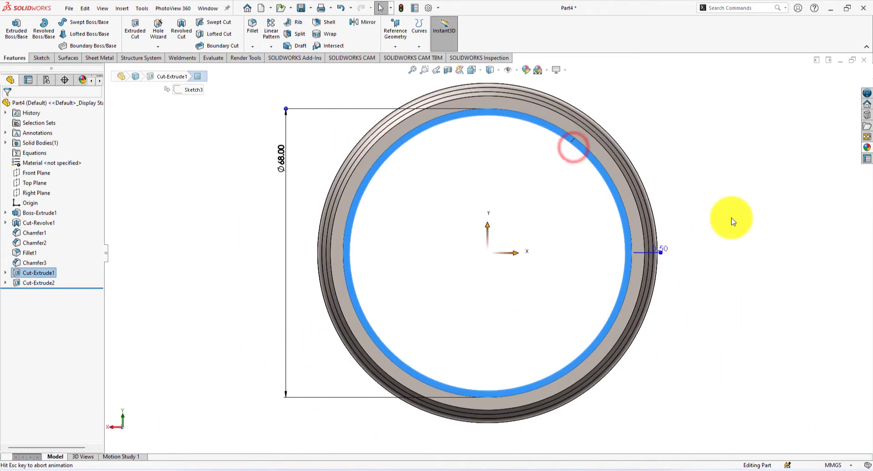
left_click(733, 220)
scroll(514, 218, "down", 3)
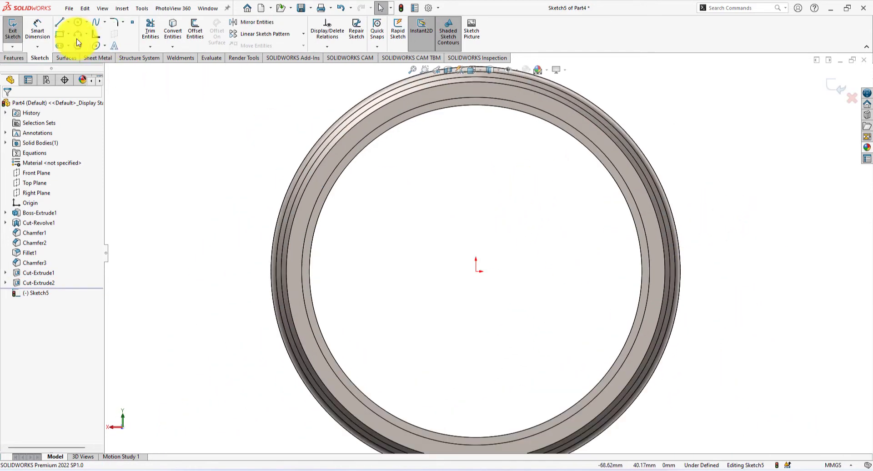
Draw a vertical 40 mm construction line rising from the origin.
left_click(68, 23)
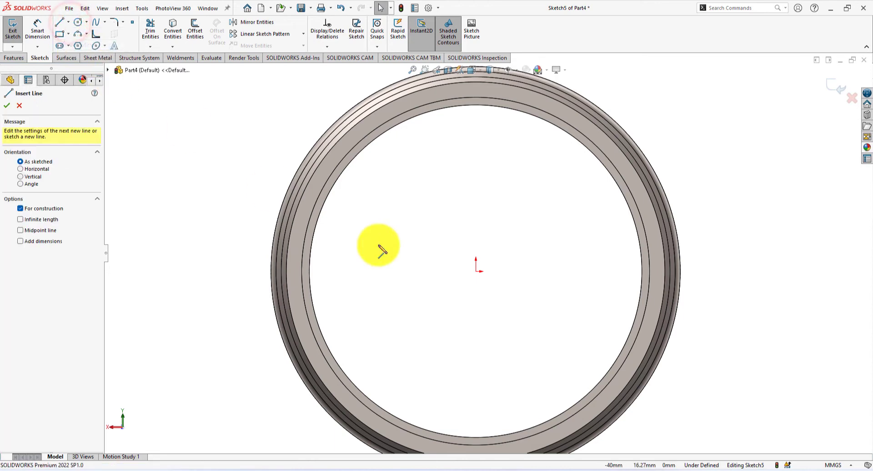
left_click(477, 271)
scroll(476, 263, "up", 3)
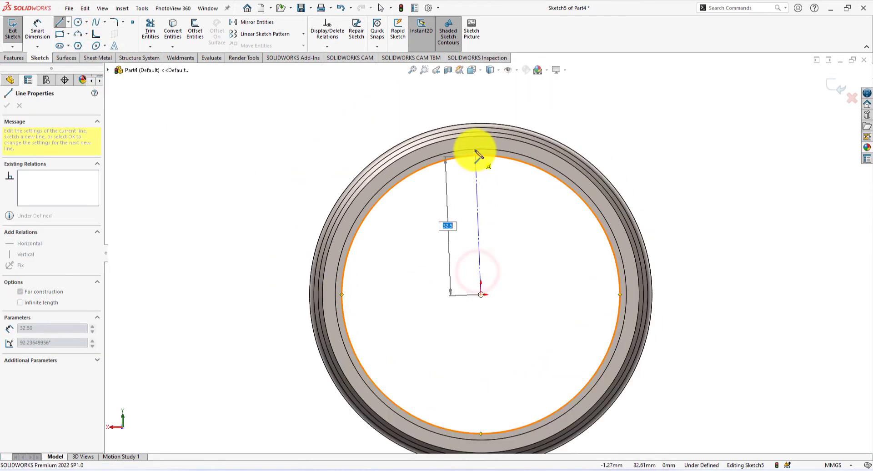
scroll(478, 152, "down", 3)
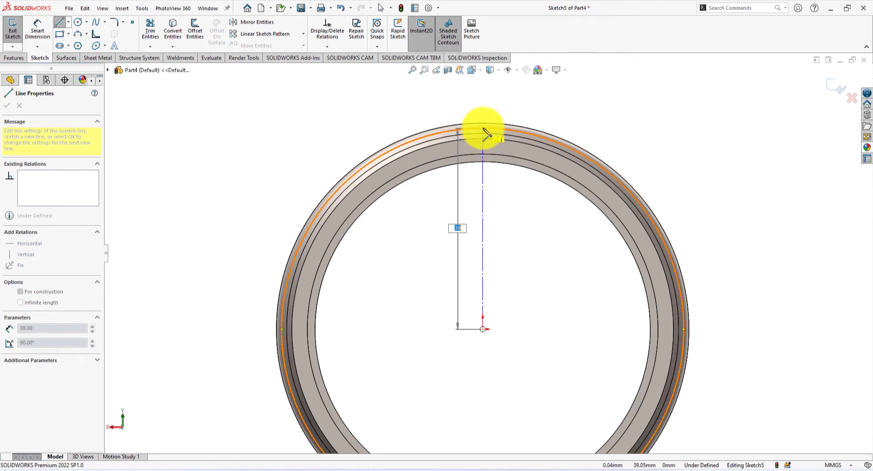
left_click(483, 123)
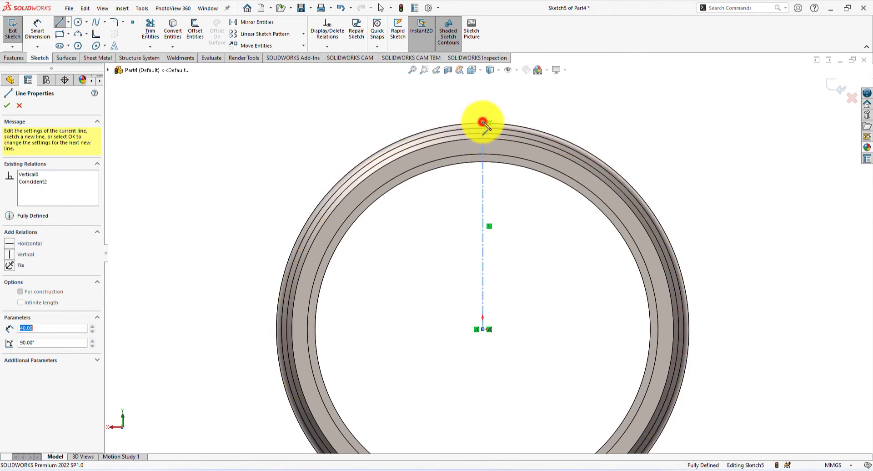
right_click(650, 130)
left_click(684, 141)
scroll(500, 260, "down", 1)
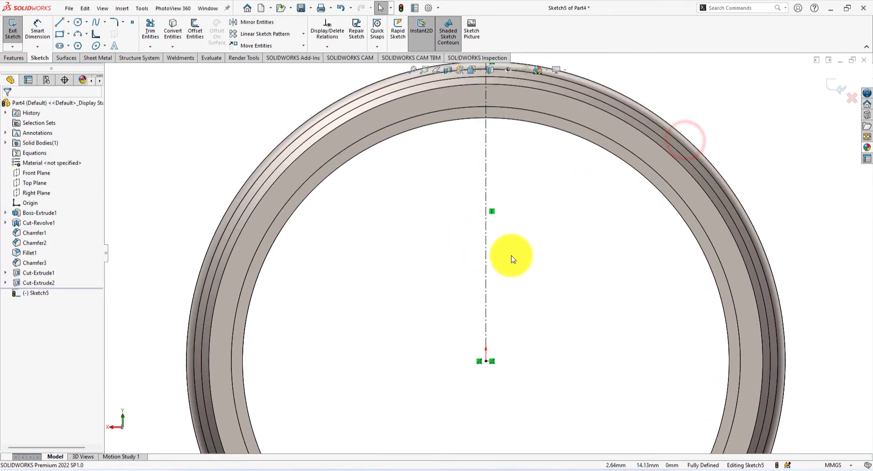
Convert the two inner circular ring edges, including the Ø65 mm bore edge, into Sketch5.
scroll(482, 129, "down", 3)
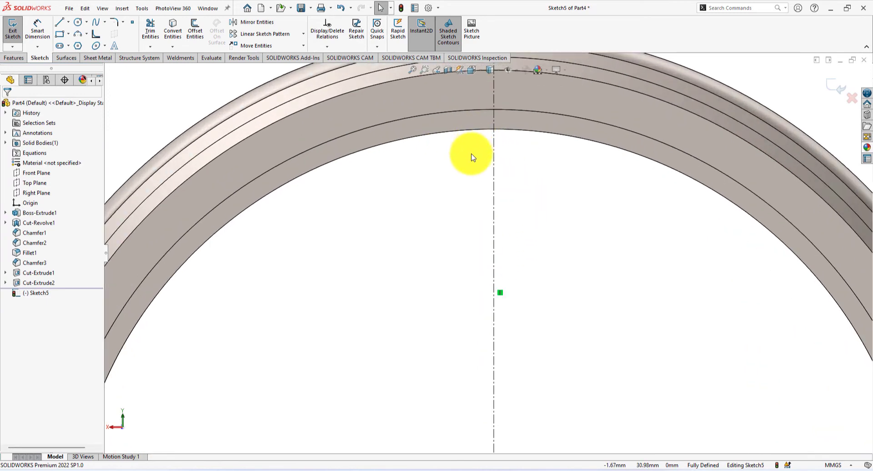
left_click(173, 26)
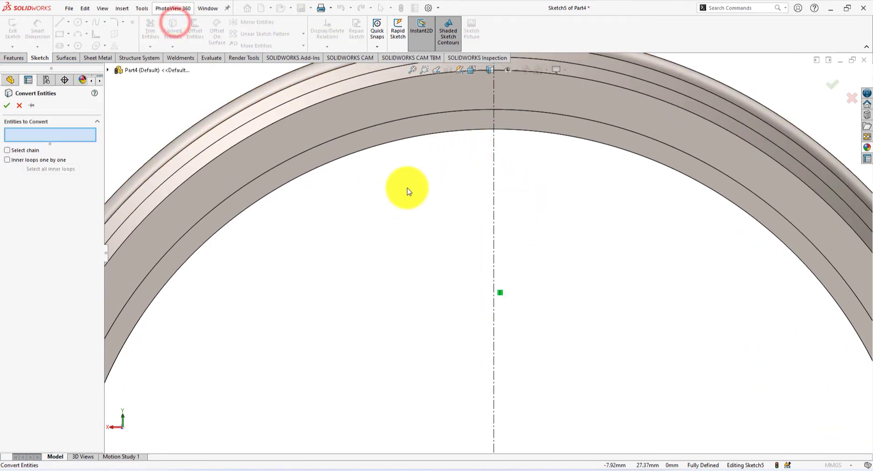
left_click(433, 114)
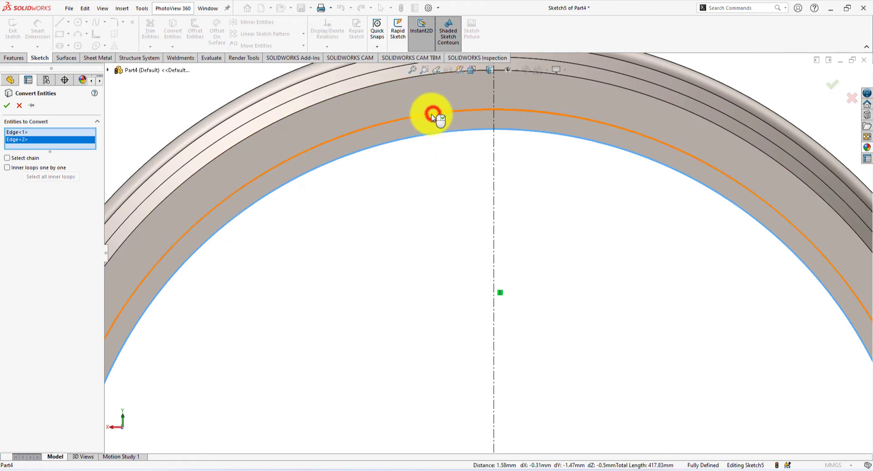
left_click(8, 106)
left_click(382, 255)
scroll(451, 244, "up", 3)
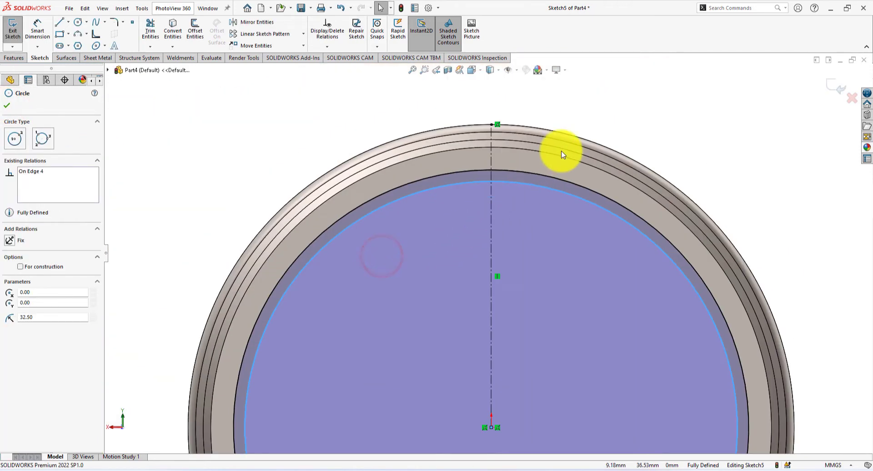
left_click(594, 127)
scroll(503, 244, "down", 3)
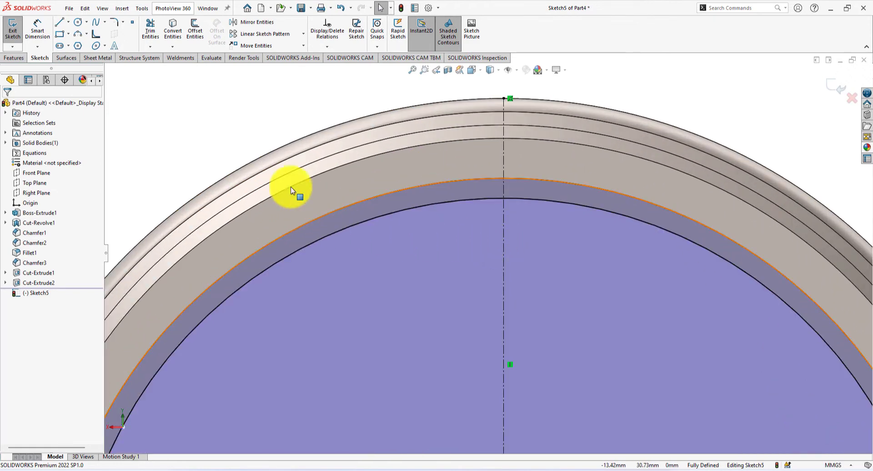
Draw two slanted lines bridging the upper and lower converted arcs, left of the centerline.
left_click(60, 22)
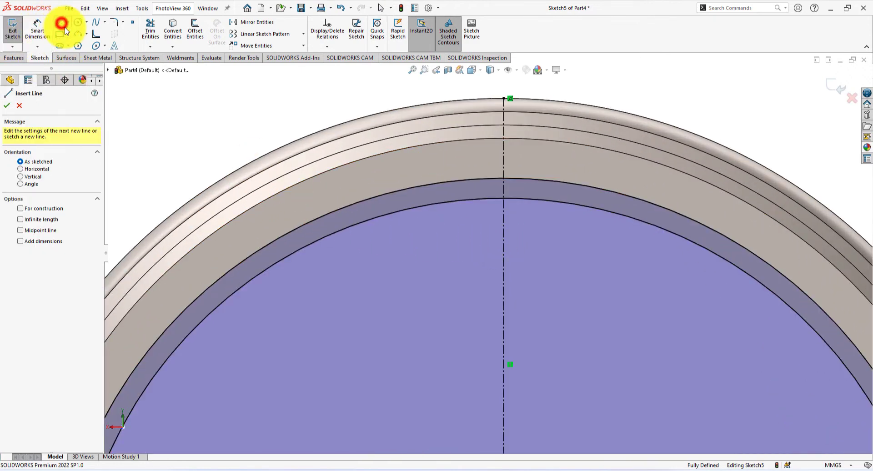
left_click(409, 187)
left_click(402, 205)
right_click(376, 102)
left_click(376, 105)
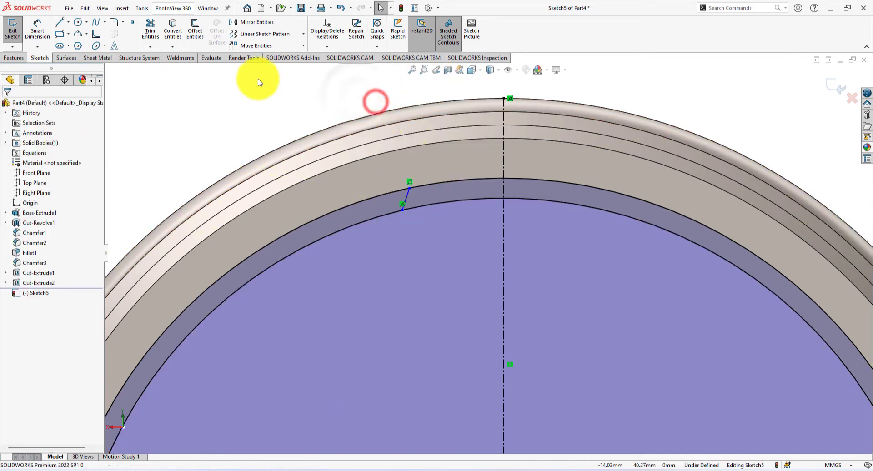
left_click(59, 23)
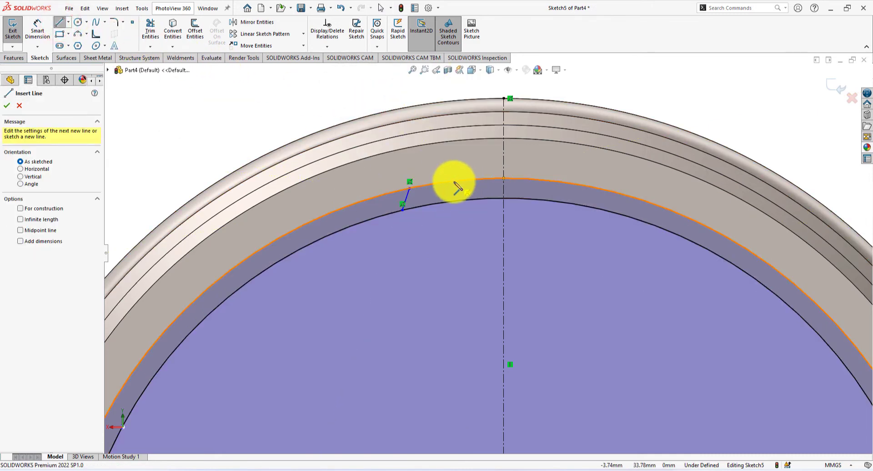
left_click(455, 181)
left_click(465, 200)
left_click(357, 112)
key("Escape")
scroll(482, 195, "down", 2)
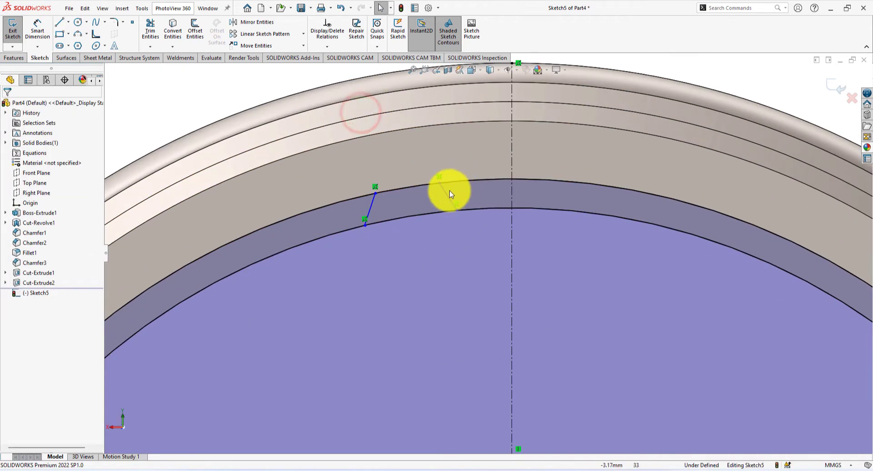
scroll(431, 206, "down", 1)
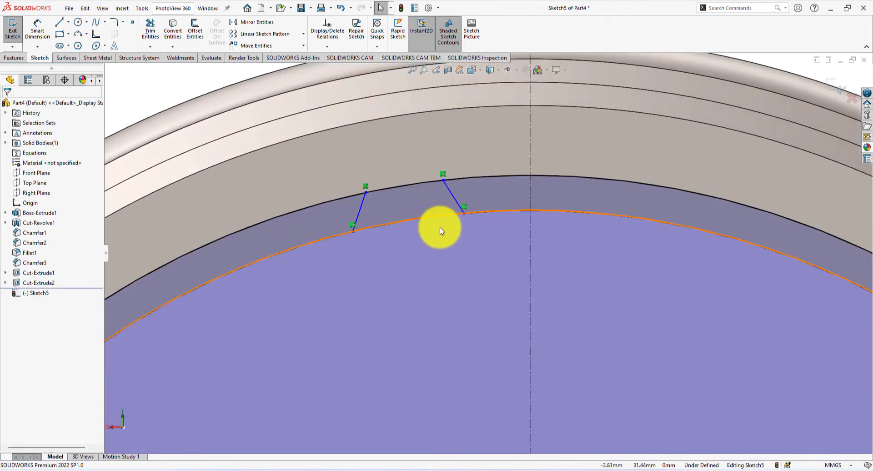
Dimension the trapezoid's top width to 2.50 mm and its base to 5.50 mm.
left_click(39, 27)
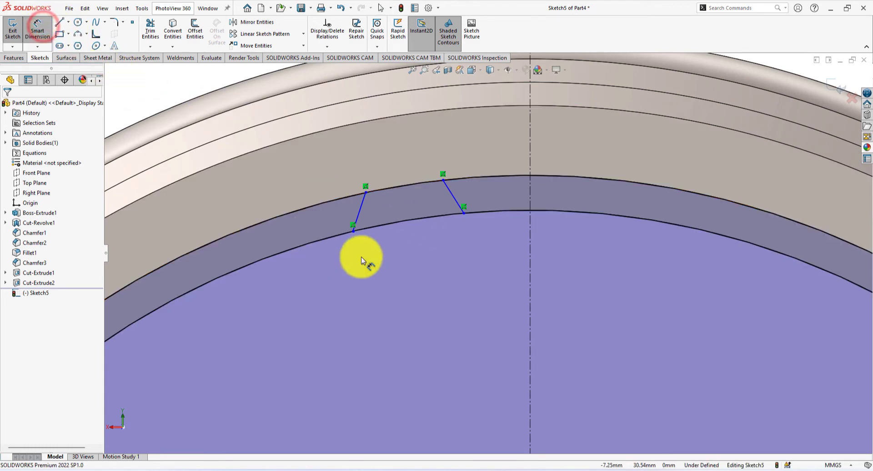
left_click(366, 189)
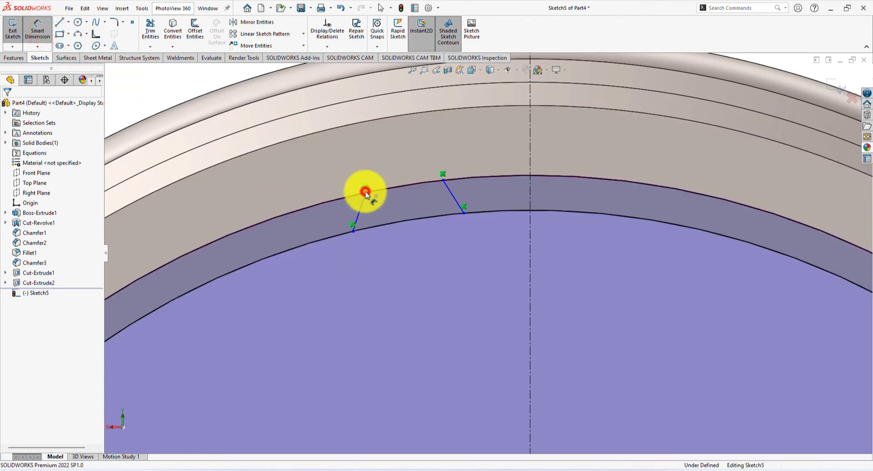
left_click(444, 180)
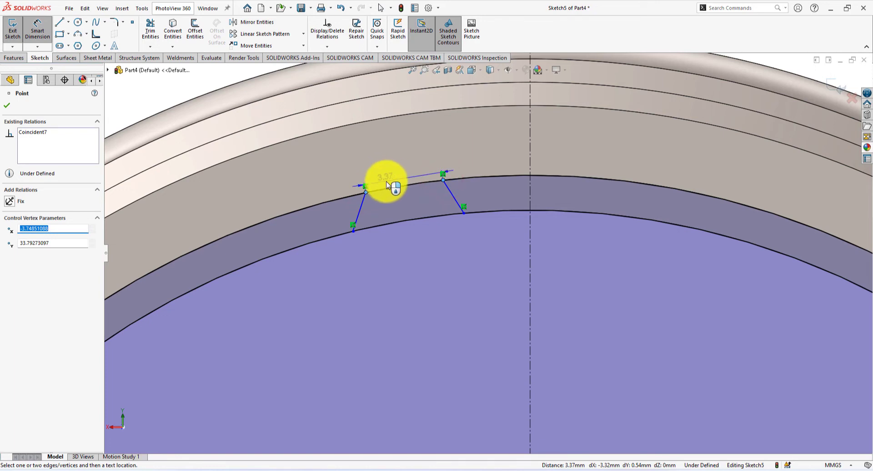
left_click(387, 184)
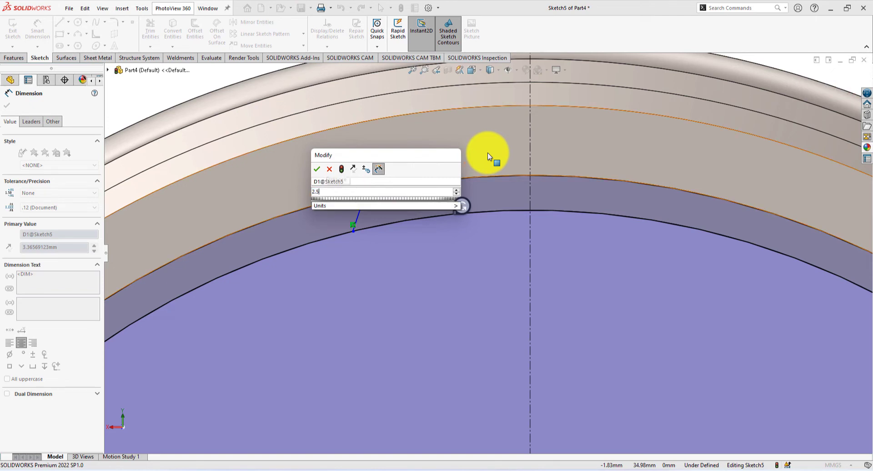
key("Return")
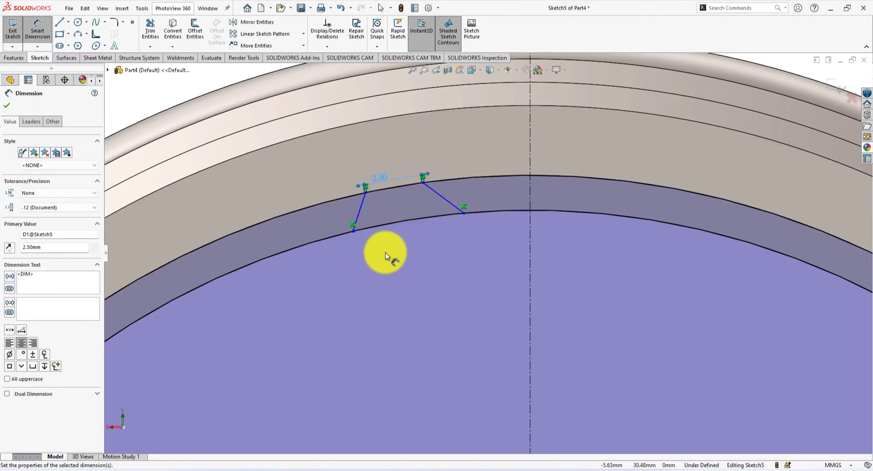
left_click(353, 227)
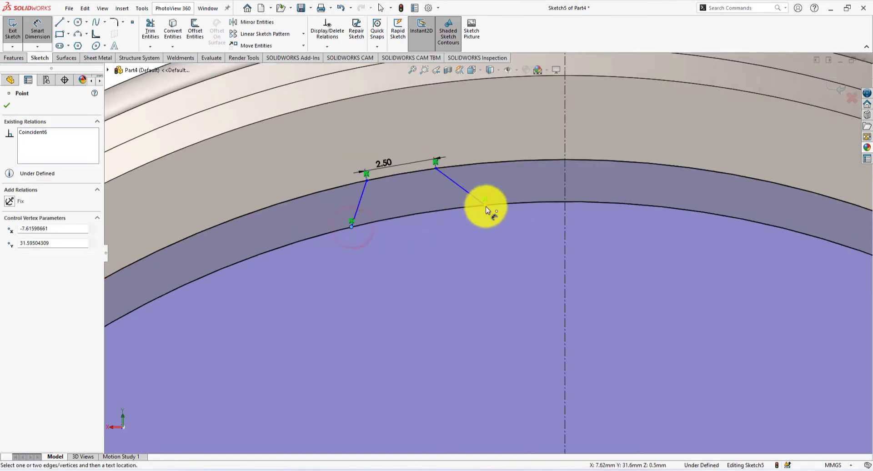
left_click(485, 205)
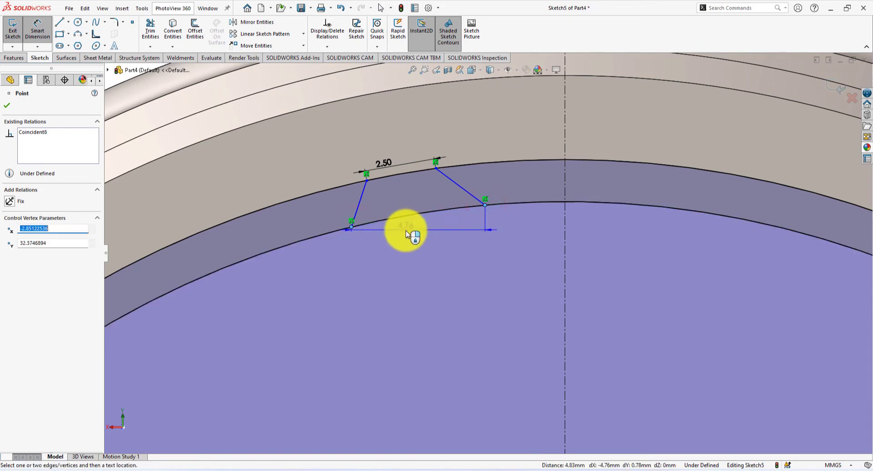
left_click(405, 226)
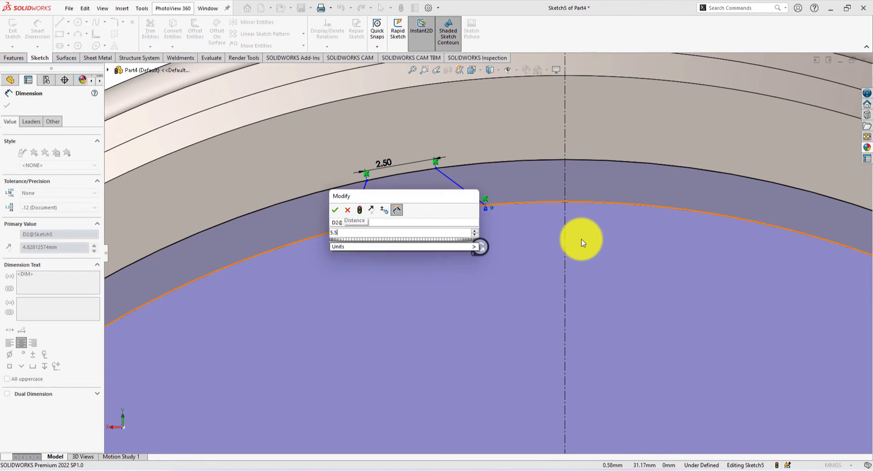
key("Return")
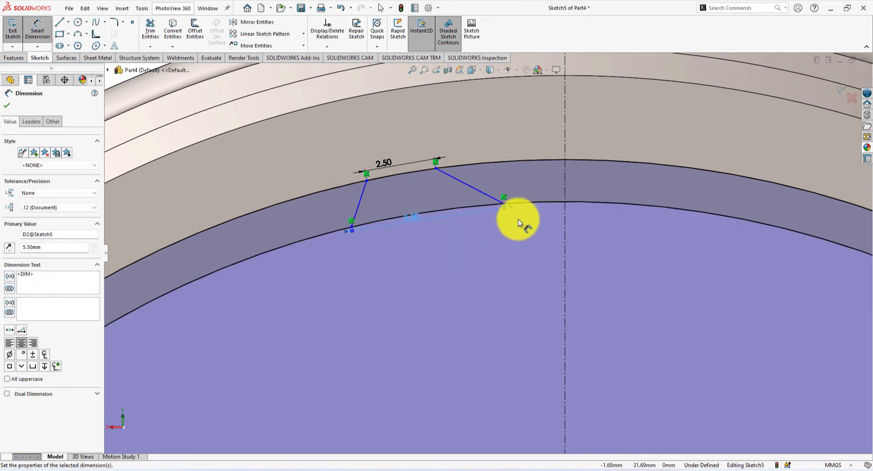
Dimension the right corners from the centerline at 3.20 mm and 1.50 mm.
scroll(504, 216, "down", 2)
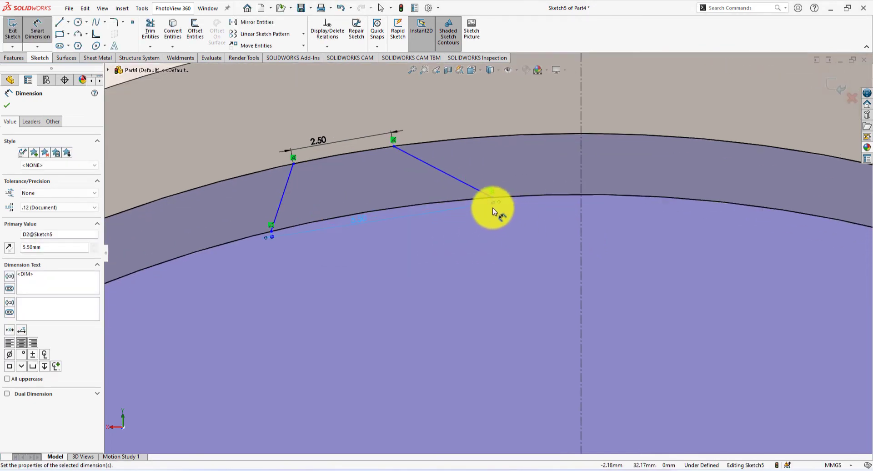
left_click(394, 146)
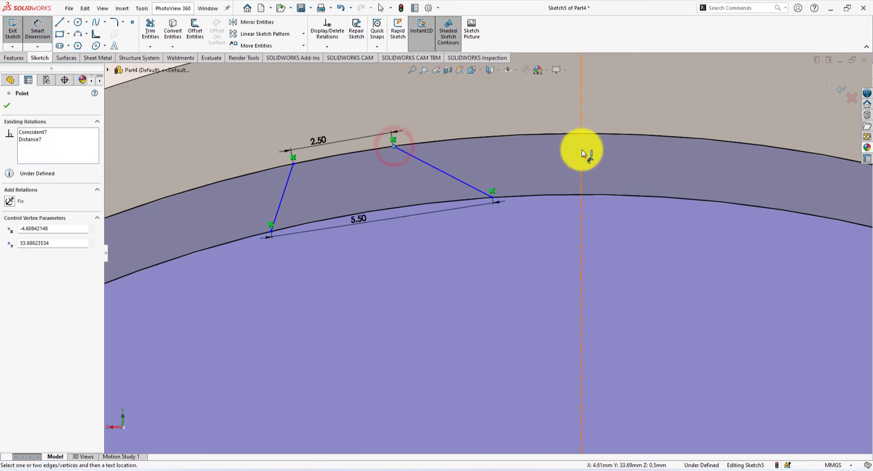
left_click(580, 151)
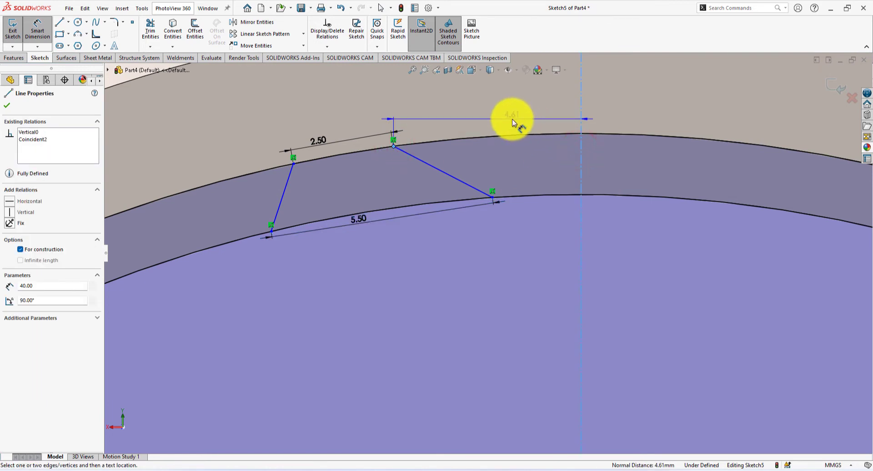
left_click(512, 122)
type("3.2")
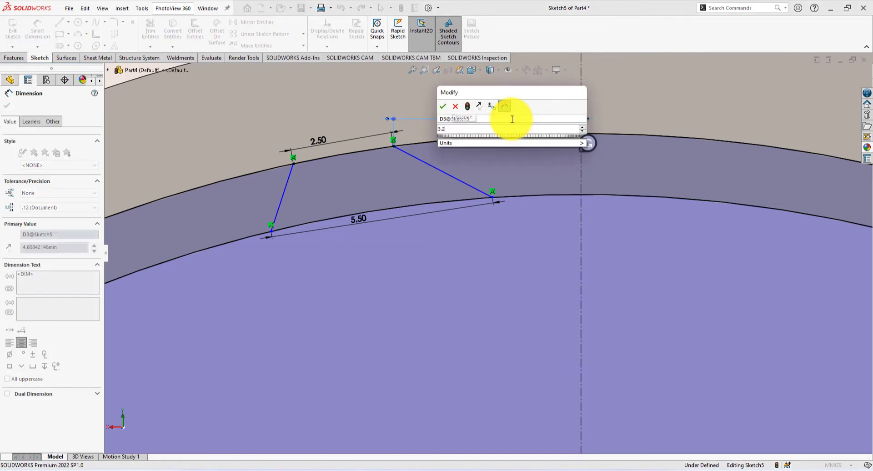
key("Return")
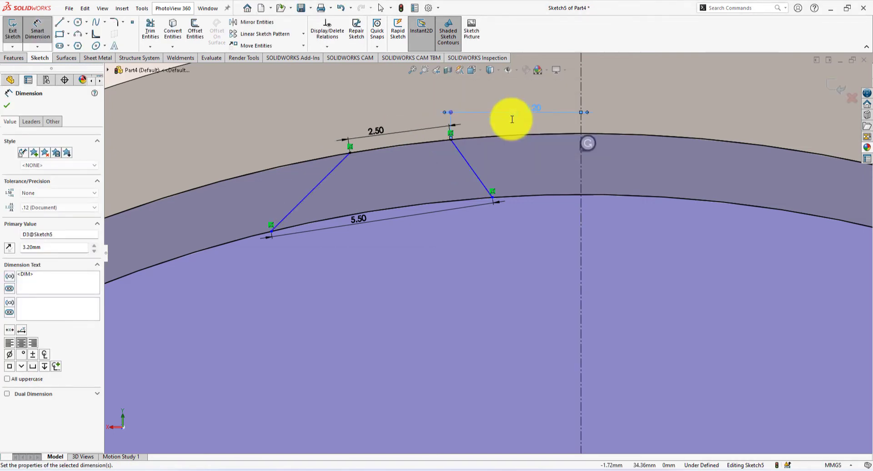
left_click(492, 195)
left_click(544, 243)
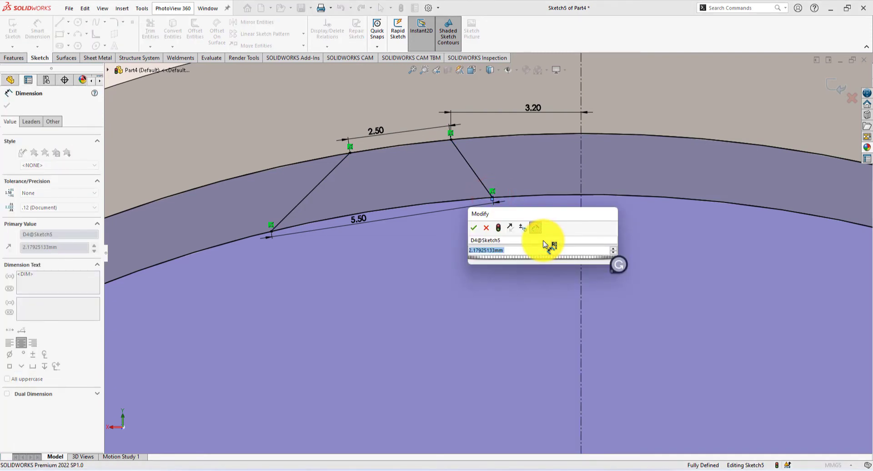
key("Return")
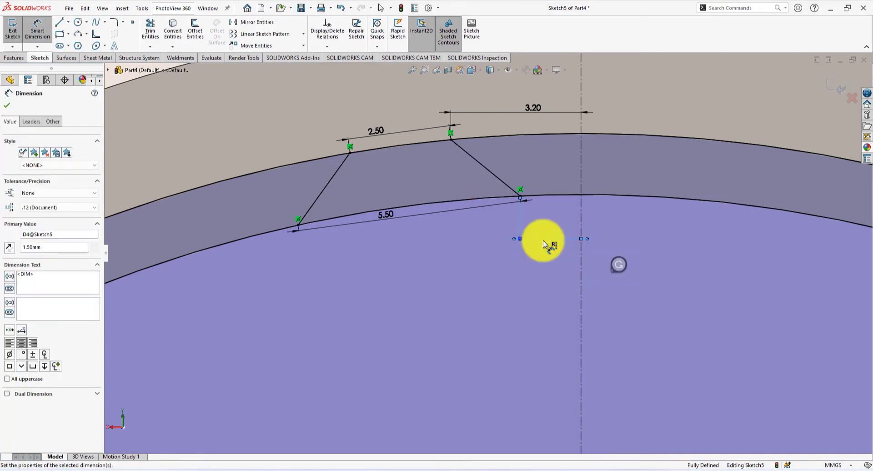
scroll(425, 147, "up", 2)
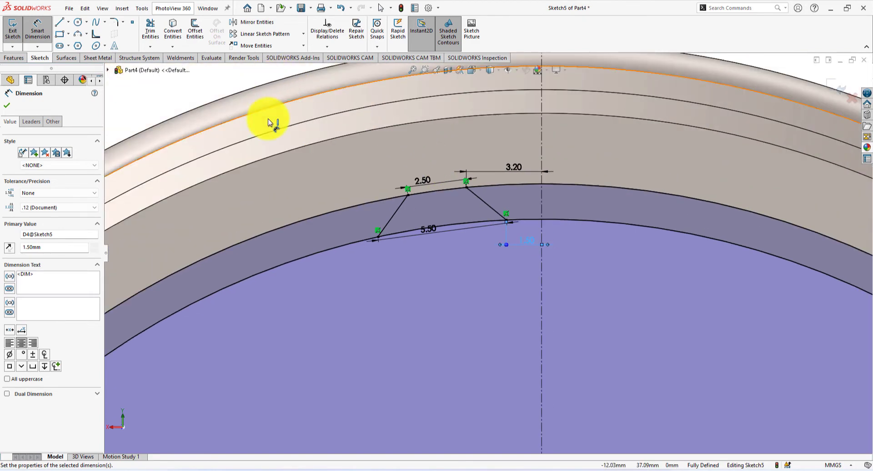
scroll(678, 399, "up", 3)
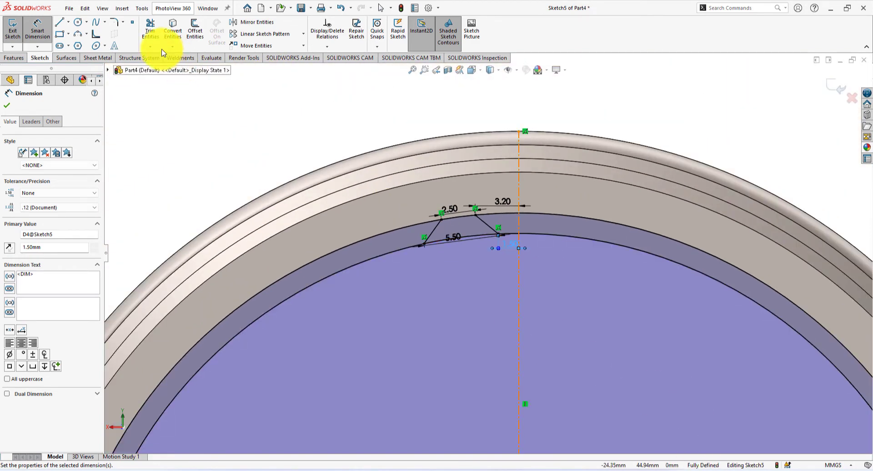
Power-trim the excess converted arc pieces so the trapezoid closes, then tilt the ring into 3-D.
left_click(150, 28)
left_click(357, 221)
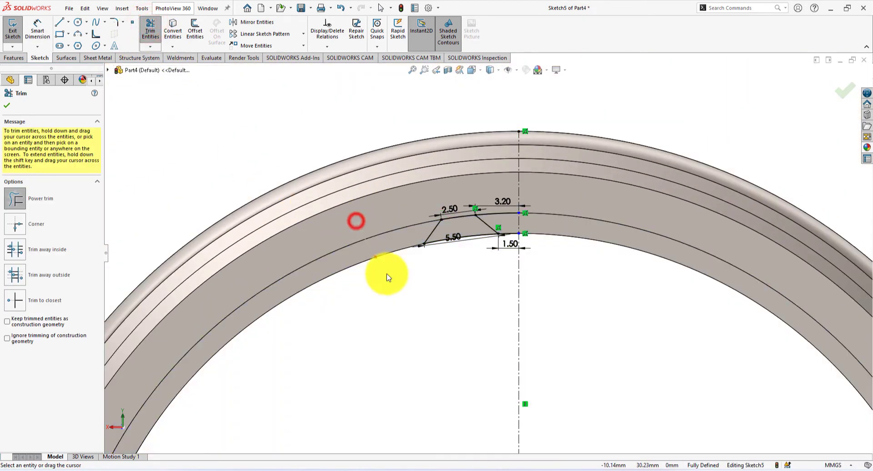
scroll(493, 217, "down", 5)
left_click(473, 201)
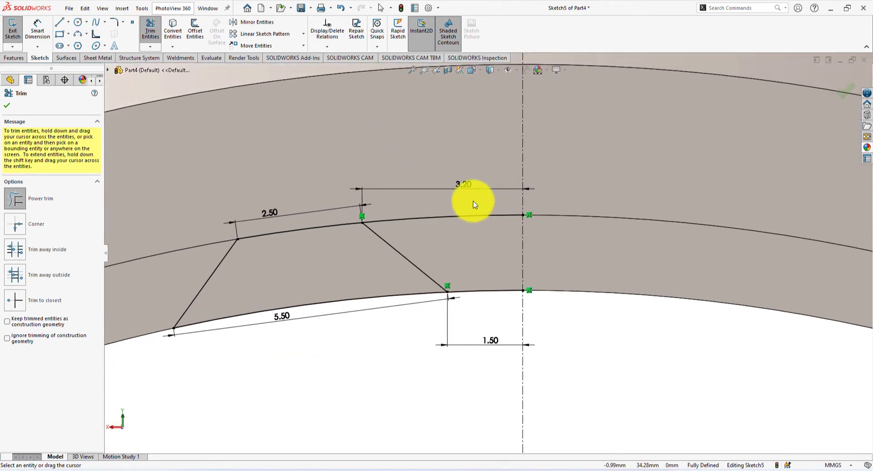
mouse_move(480, 231)
left_mouse_down()
mouse_move(483, 296)
mouse_move(446, 331)
left_mouse_up()
scroll(410, 333, "up", 5)
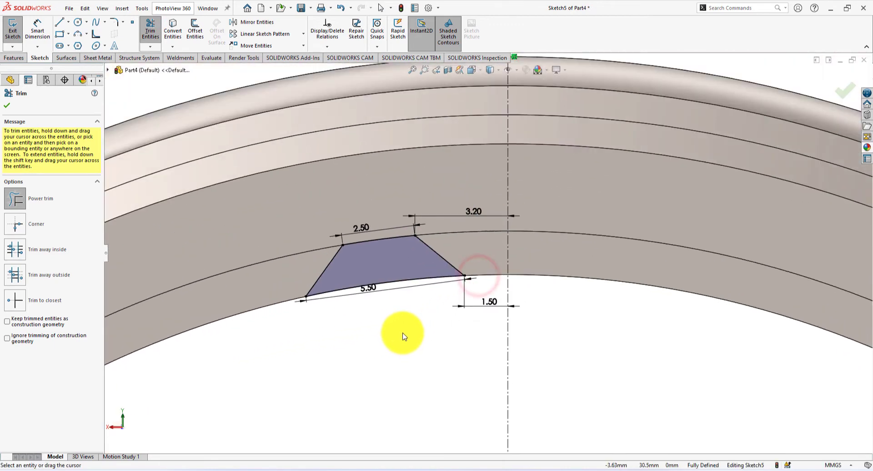
scroll(426, 335, "up", 3)
middle_click_drag(438, 322, 471, 341)
Extrude-cut the Sketch5 trapezoid Through All as Cut-Extrude3 and show the ring isometric.
left_click(7, 60)
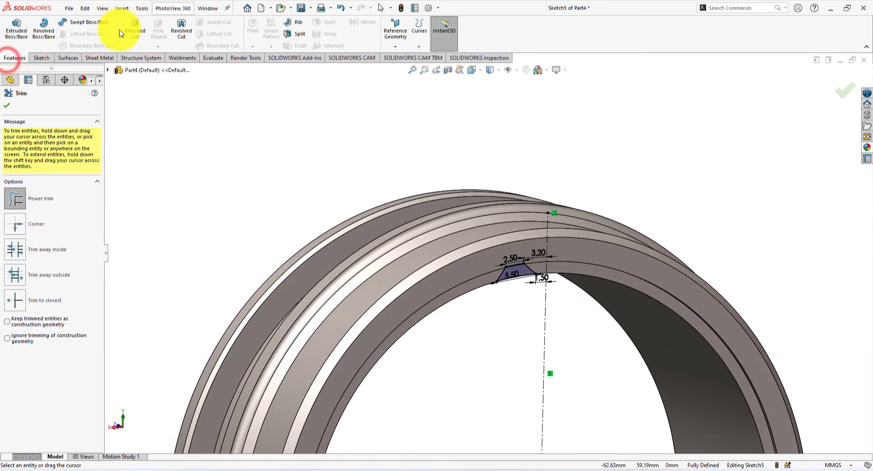
left_click(140, 30)
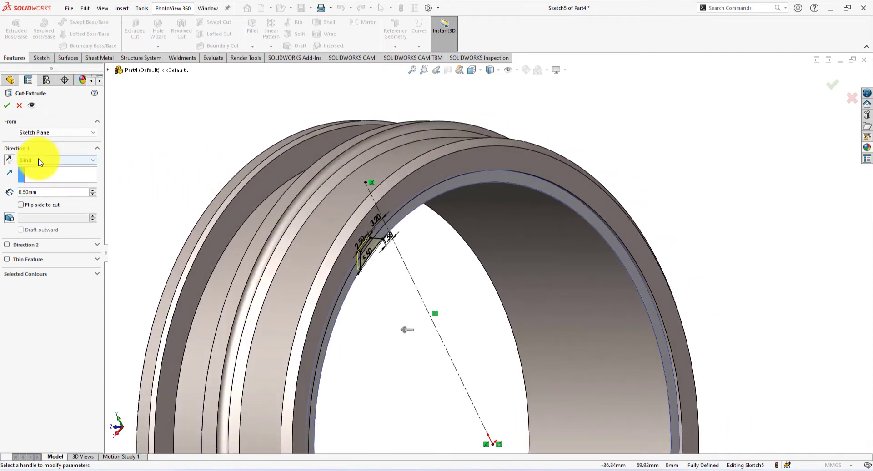
left_click(40, 162)
left_click(49, 172)
middle_click_drag(179, 169, 314, 140)
middle_click_drag(169, 298, 317, 268)
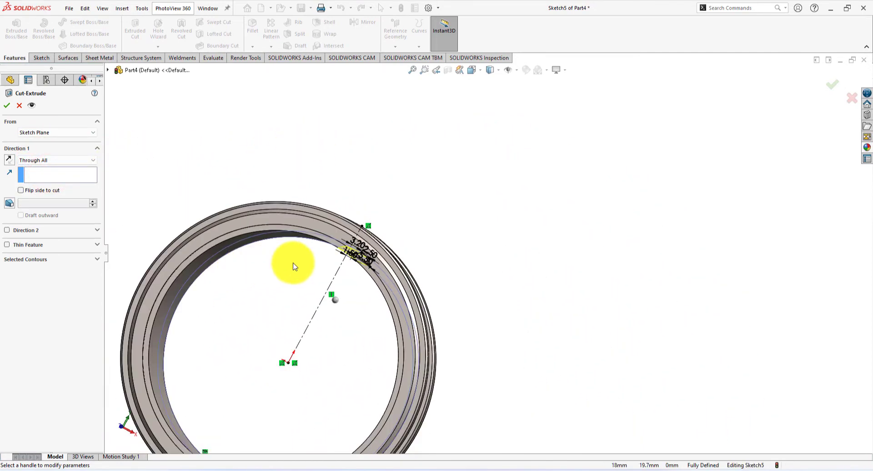
scroll(317, 268, "down", 5)
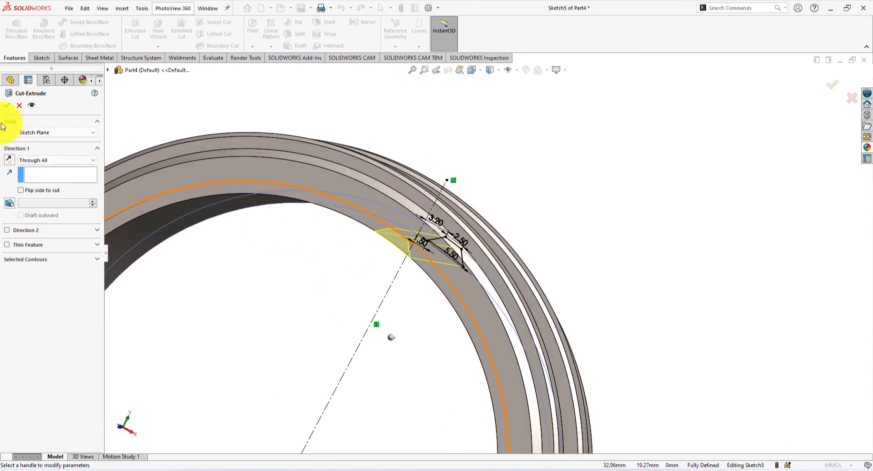
left_click(6, 106)
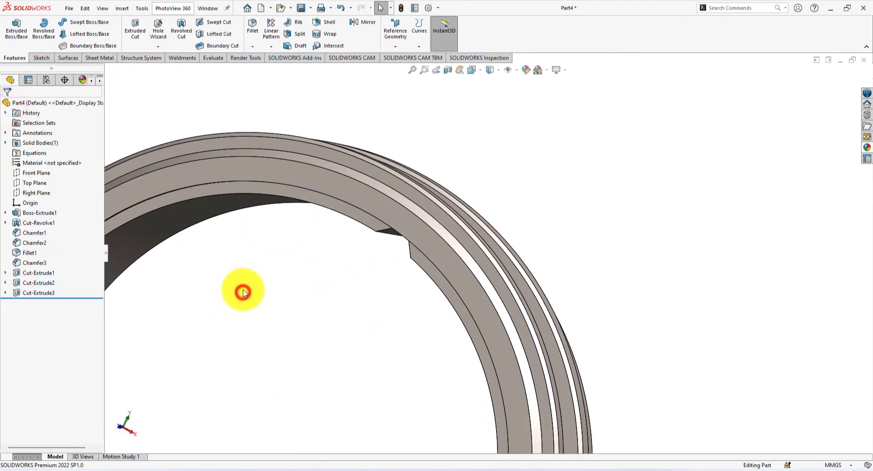
middle_click_drag(244, 292, 373, 298)
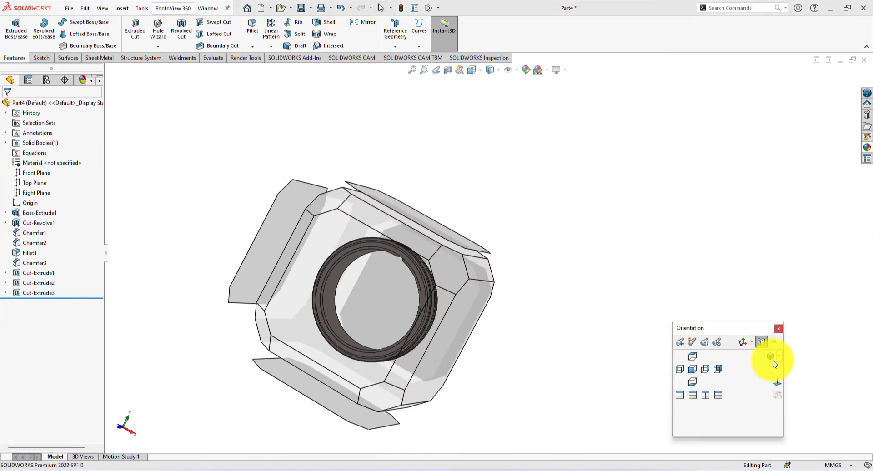
left_click(770, 359)
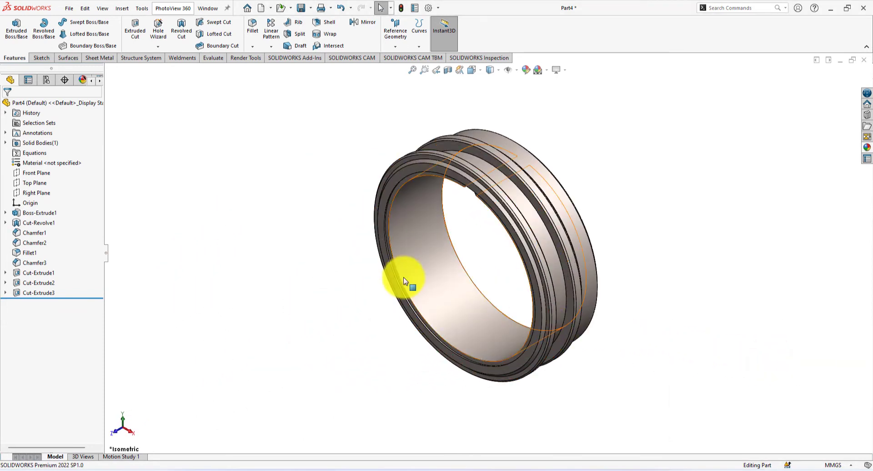
Pattern Cut-Extrude3 circularly around the ring's inner face, 24 instances over 360°.
left_click(271, 47)
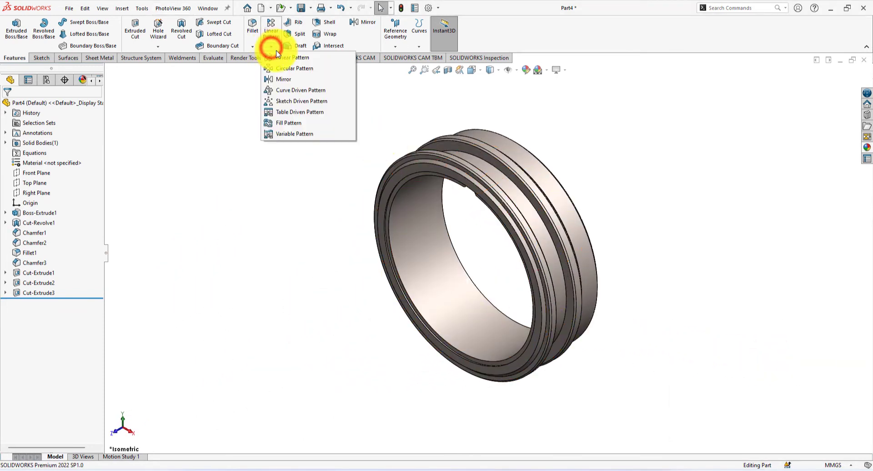
left_click(280, 69)
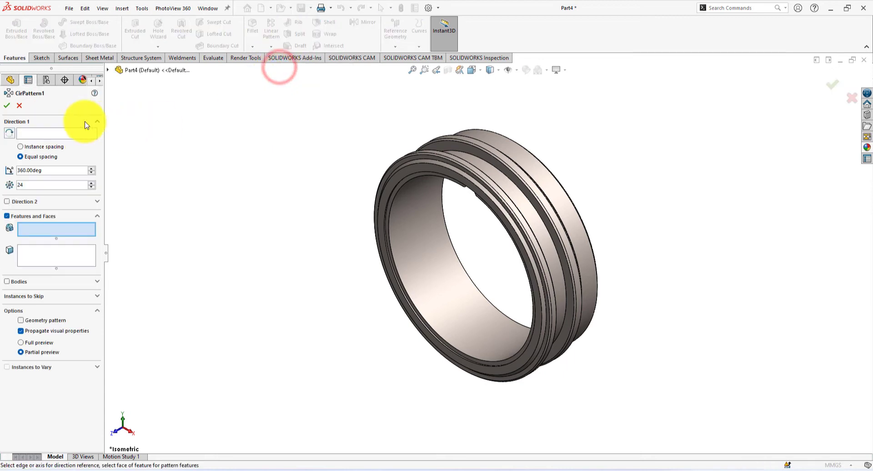
left_click(45, 133)
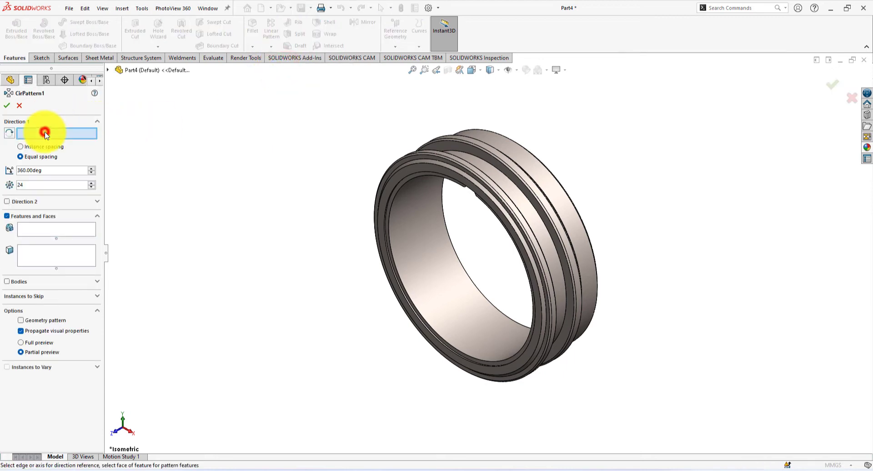
left_click(428, 281)
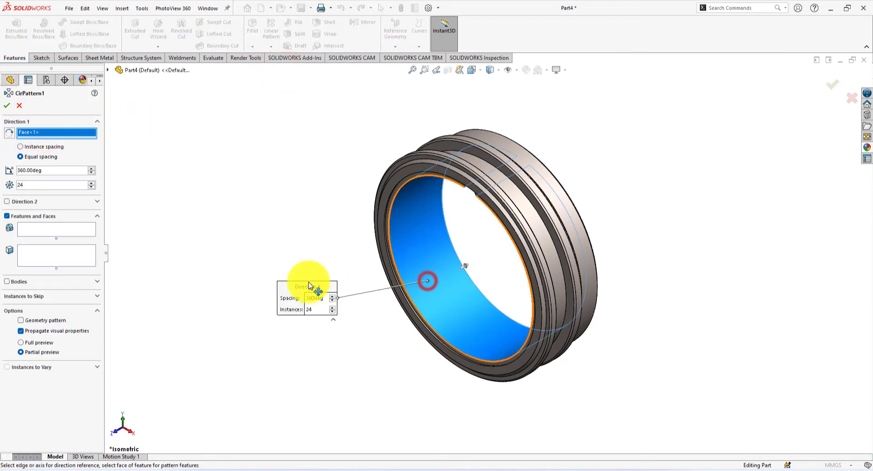
left_click(47, 232)
left_click(108, 71)
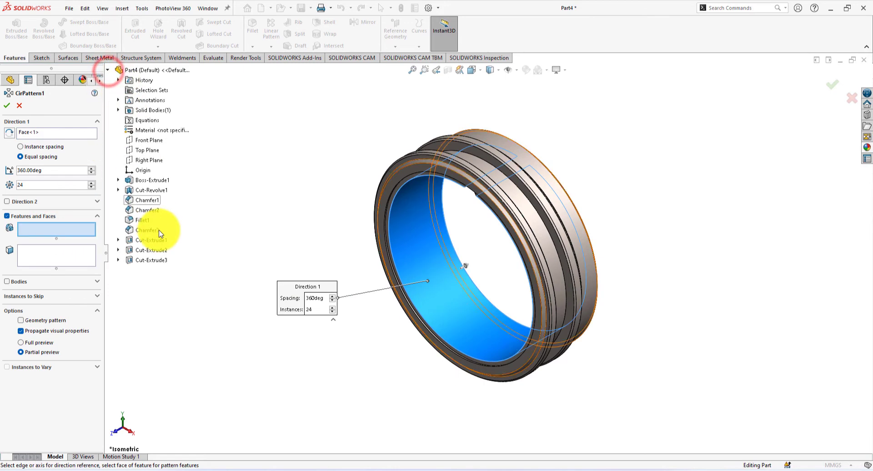
left_click(151, 260)
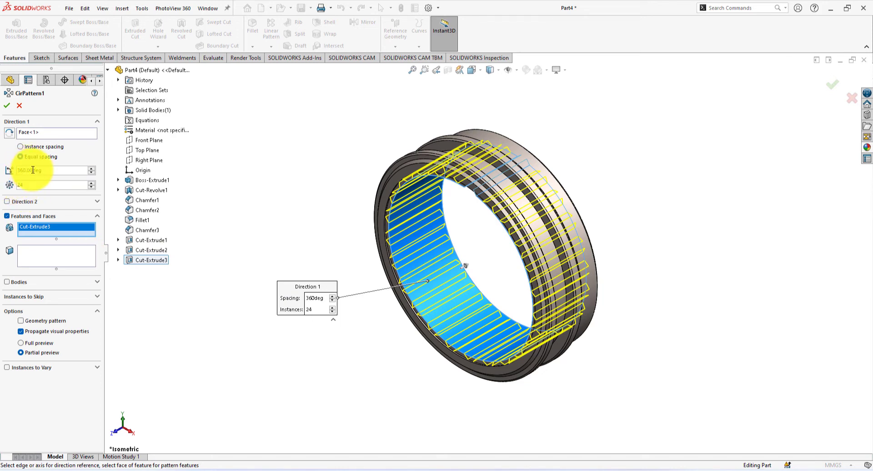
left_click(6, 106)
Inspect the patterned teeth and return the ring to isometric view.
left_click(244, 292)
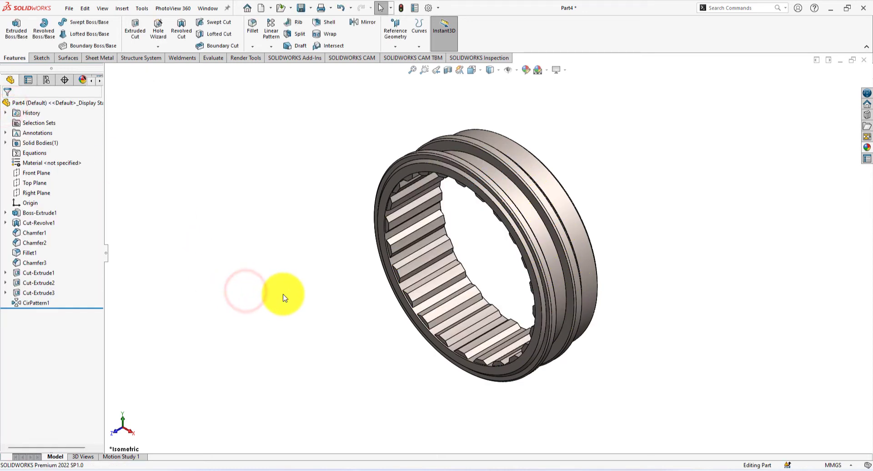
middle_click_drag(268, 296, 285, 267)
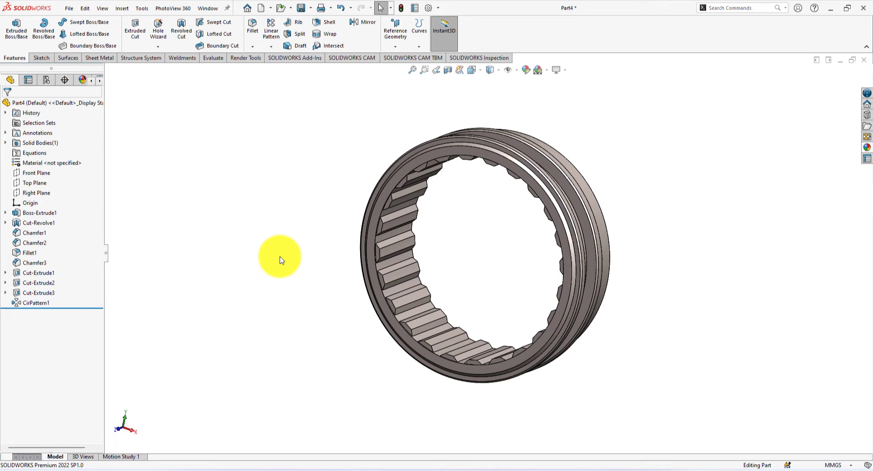
key("space")
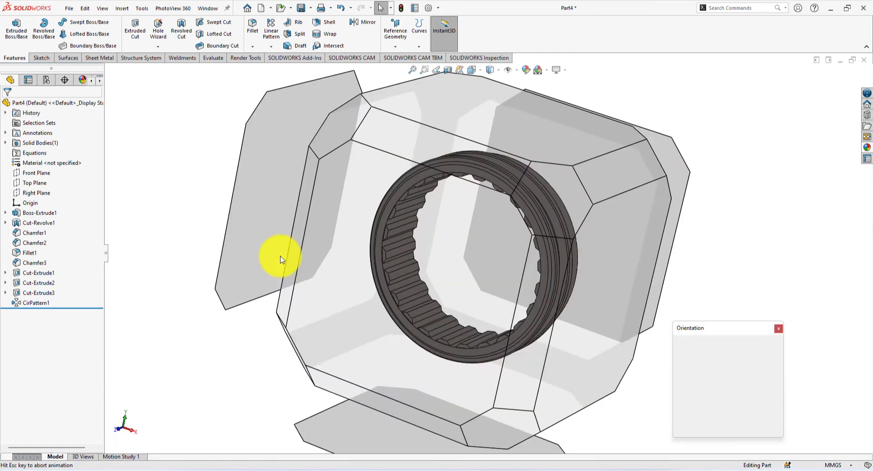
left_click(763, 358)
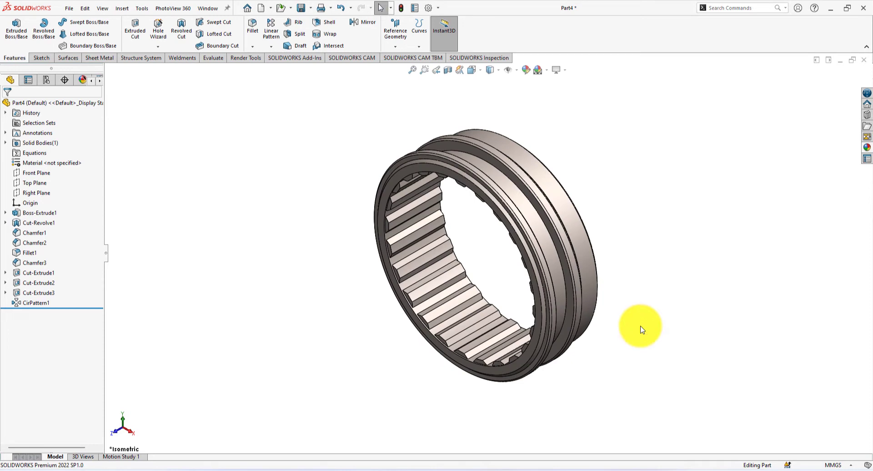
Start a new sketch on the Right Plane.
left_click(49, 193)
left_click(53, 183)
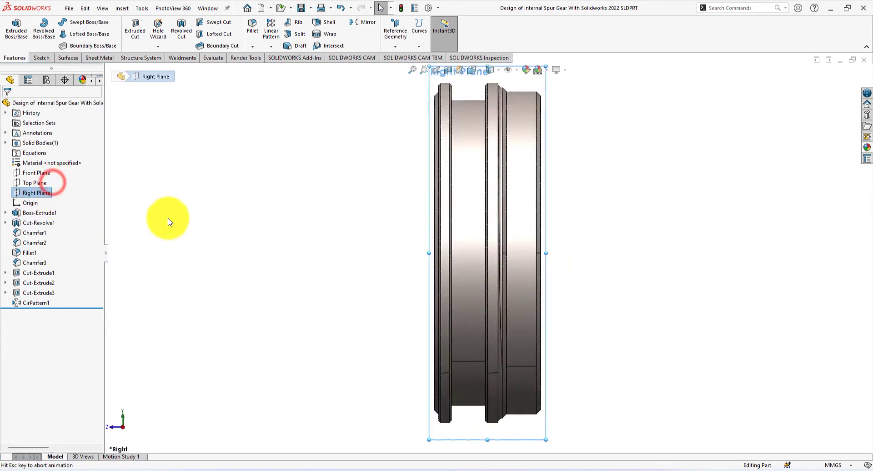
left_click(267, 207)
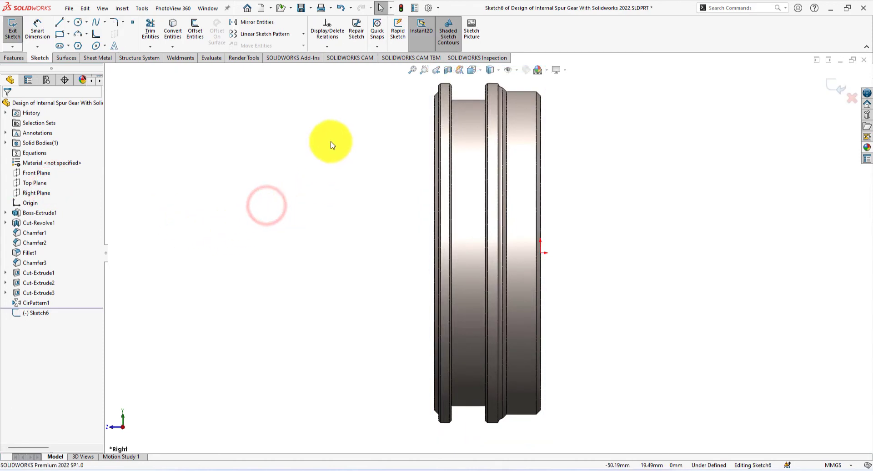
Section the part along the Right Plane and zoom in on the cut wall.
left_click(446, 72)
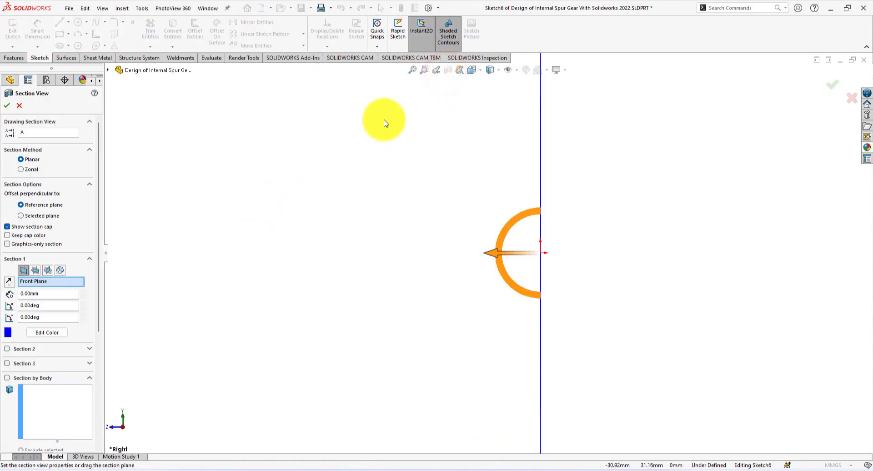
left_click(37, 270)
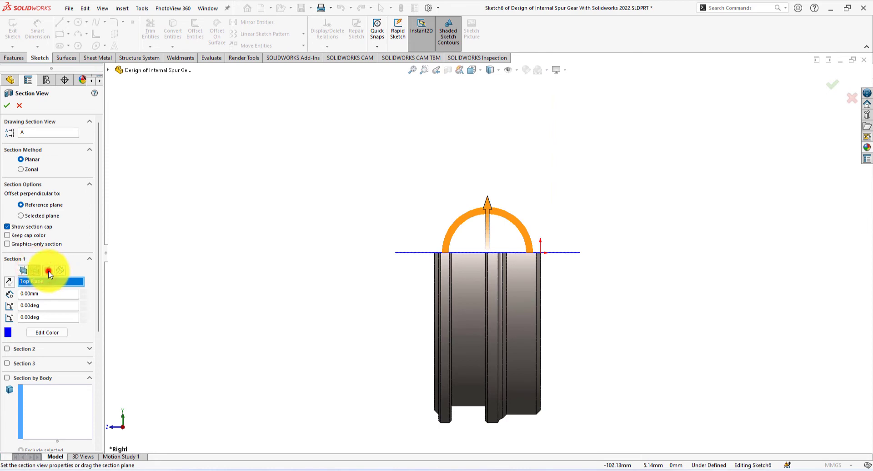
left_click(47, 271)
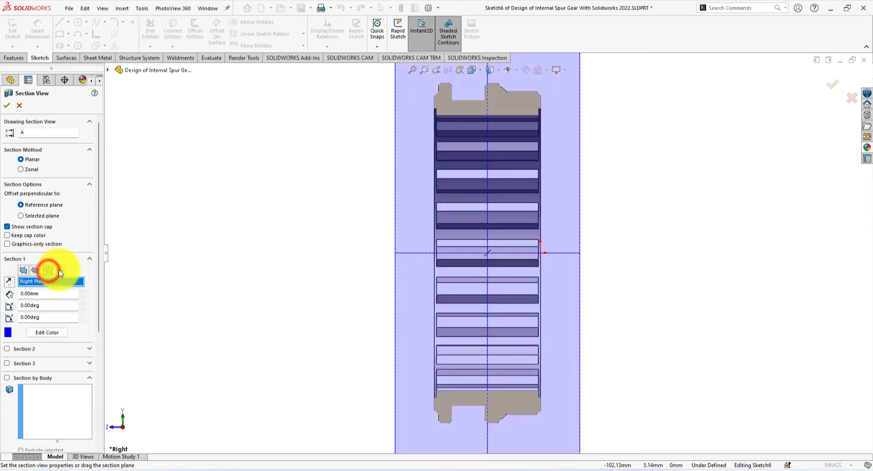
left_click(8, 106)
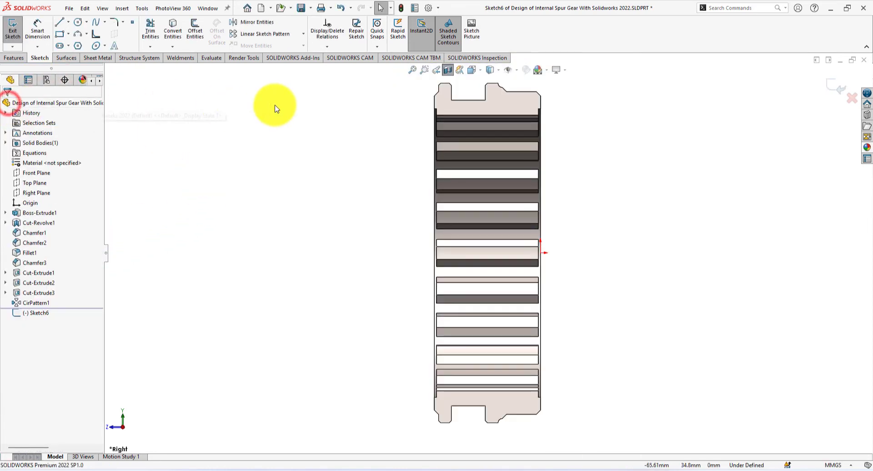
scroll(576, 181, "down", 4)
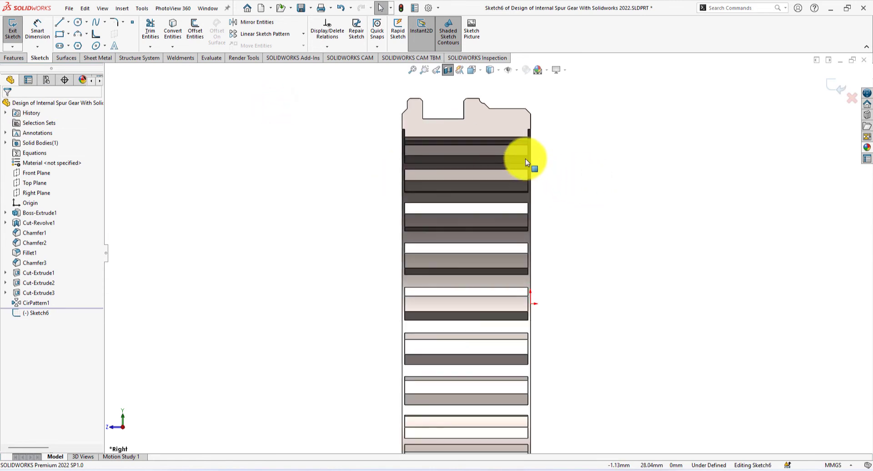
scroll(490, 141, "down", 2)
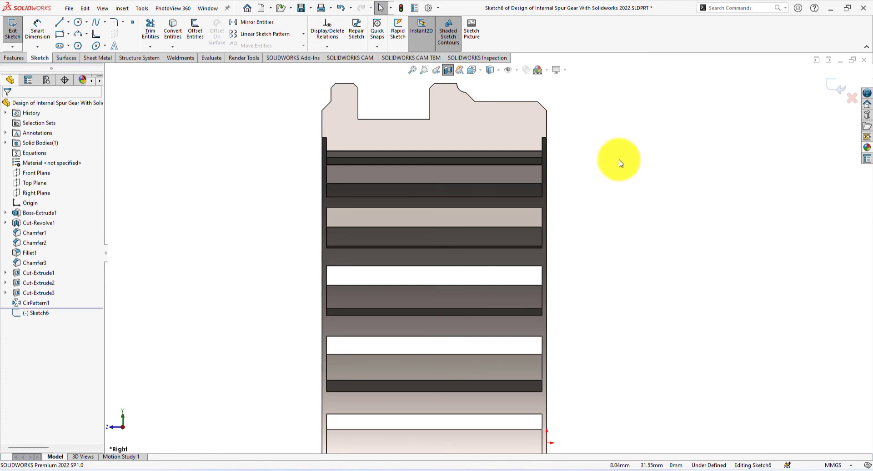
Draw a closed four-line trapezoid just below the top of the sectioned ring wall.
left_click(58, 22)
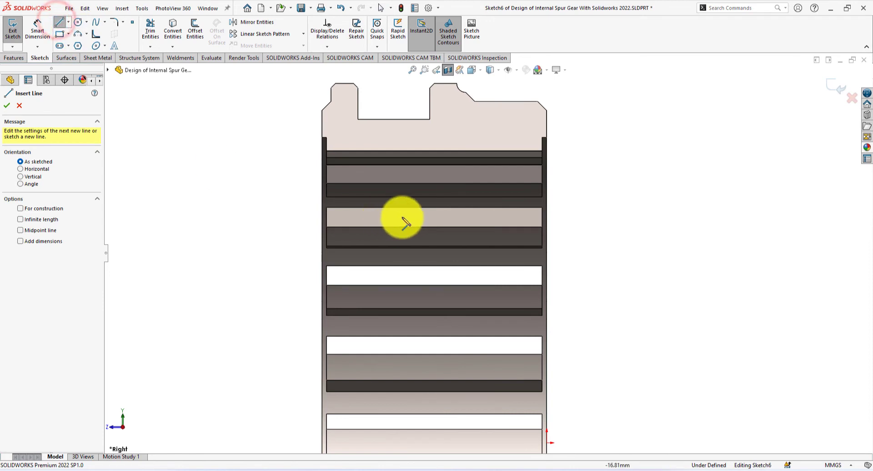
left_click(372, 131)
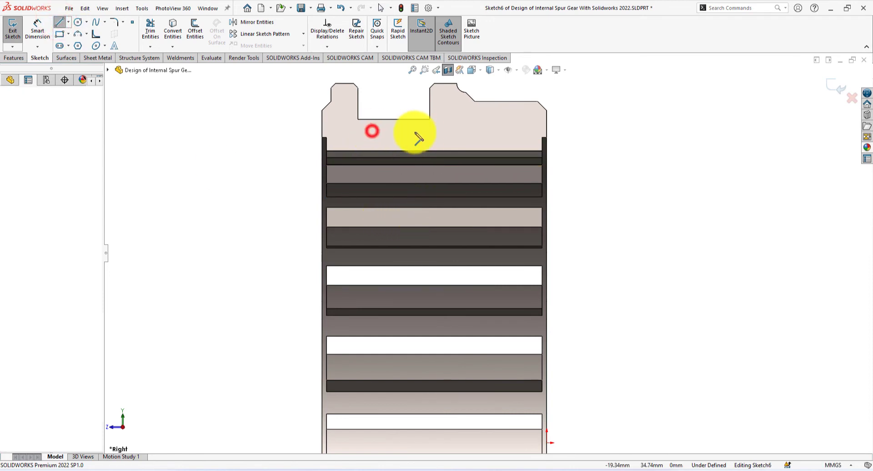
left_click(475, 131)
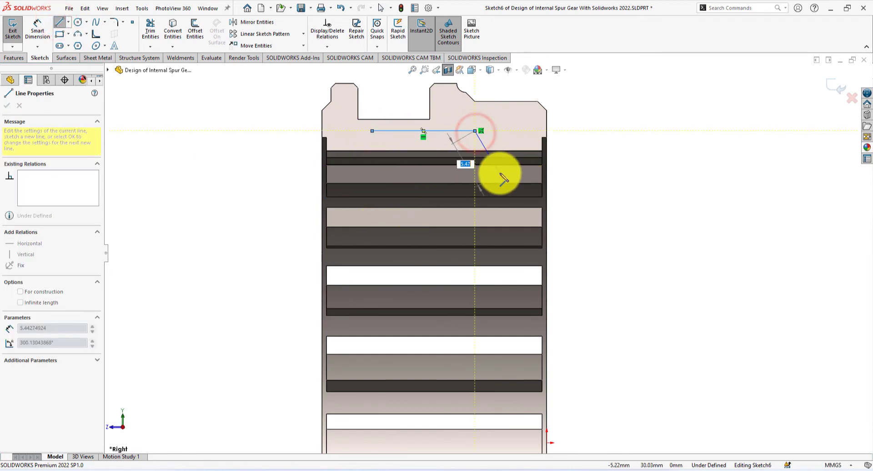
left_click(500, 173)
left_click(340, 174)
left_click(372, 131)
right_click(659, 142)
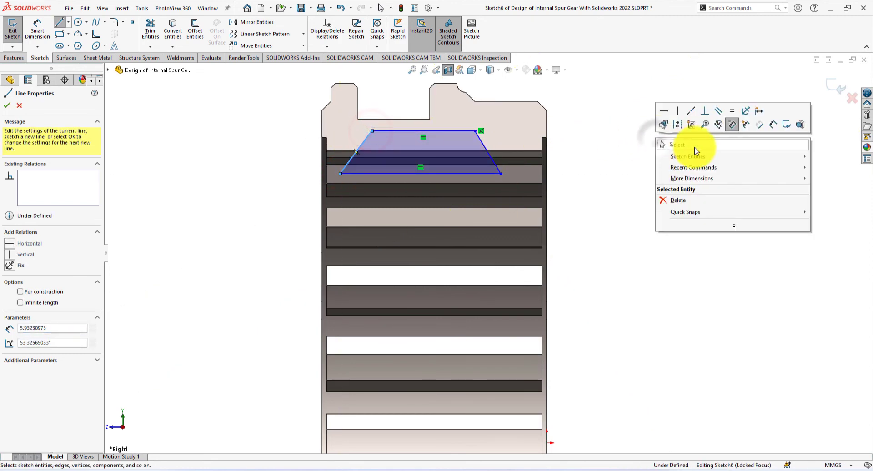
left_click(693, 145)
left_click(37, 30)
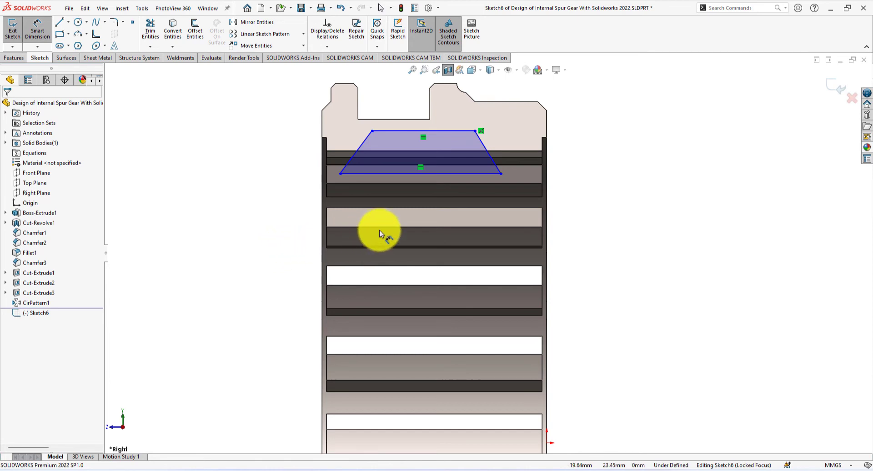
Dimension the trapezoid's bottom edge 32 mm from the origin.
left_click(454, 176)
scroll(512, 395, "up", 4)
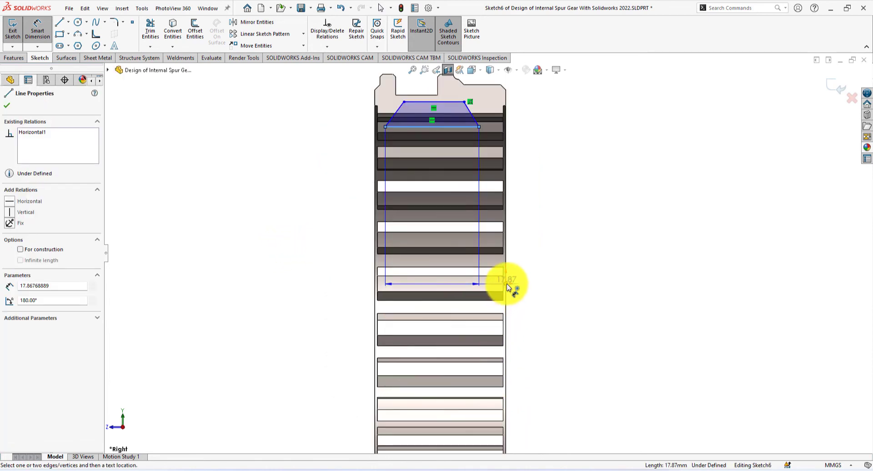
left_click(506, 284)
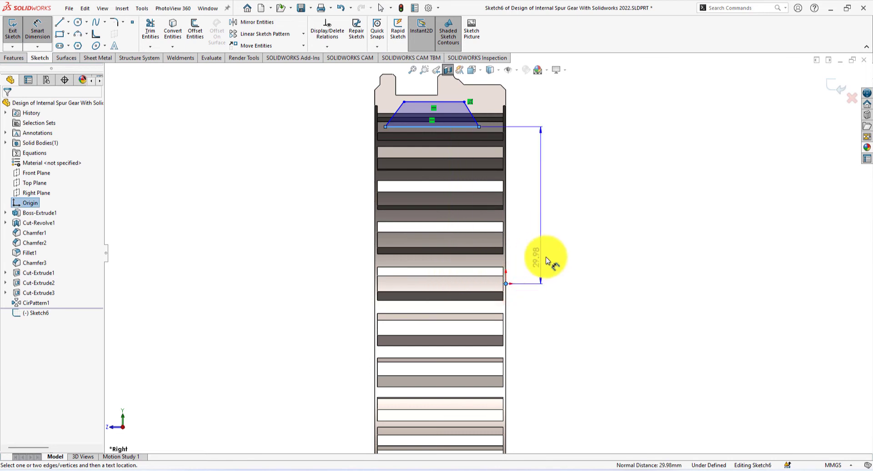
left_click(546, 224)
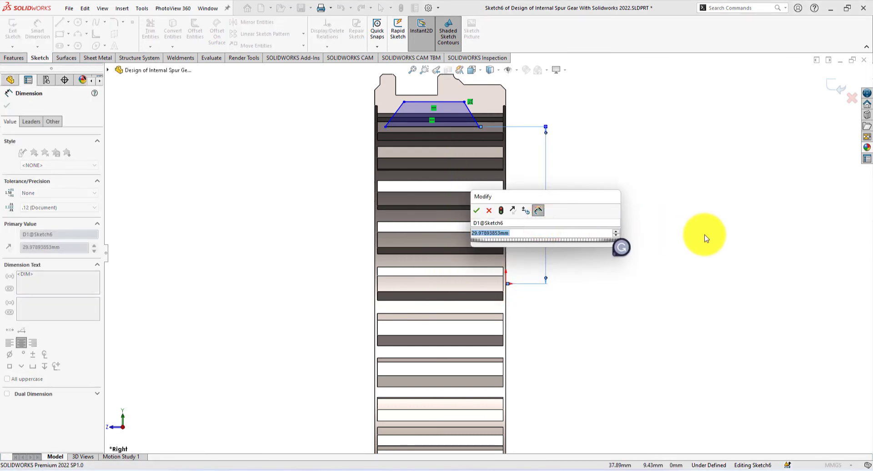
type("32")
key("Return")
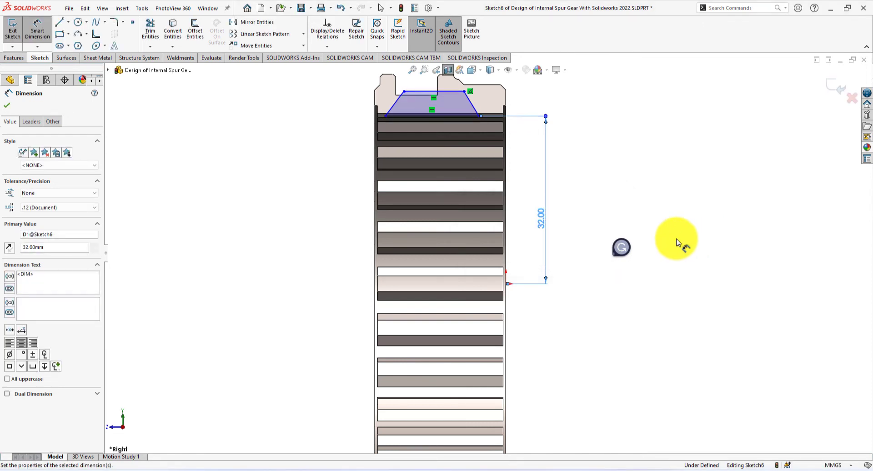
scroll(390, 133, "down", 4)
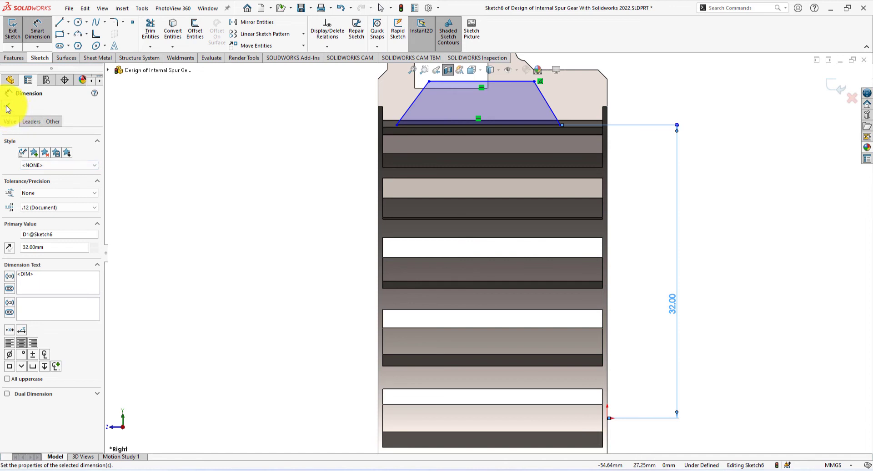
scroll(542, 117, "up", 4)
scroll(534, 178, "down", 3)
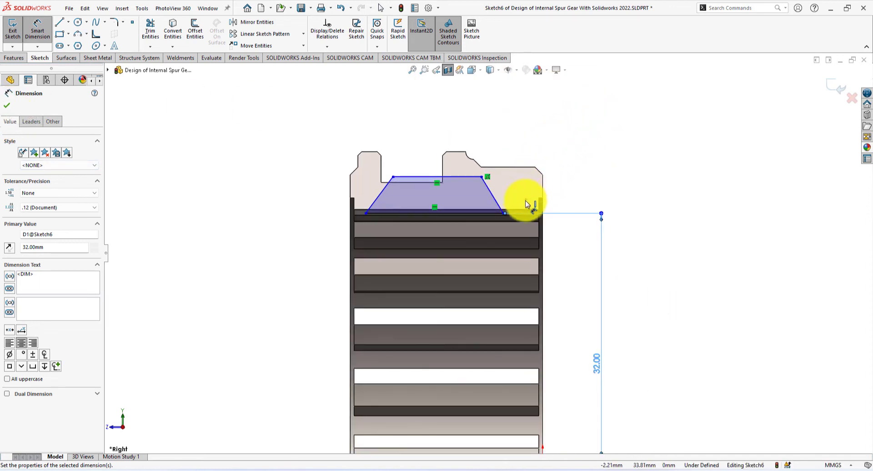
scroll(516, 221, "down", 3)
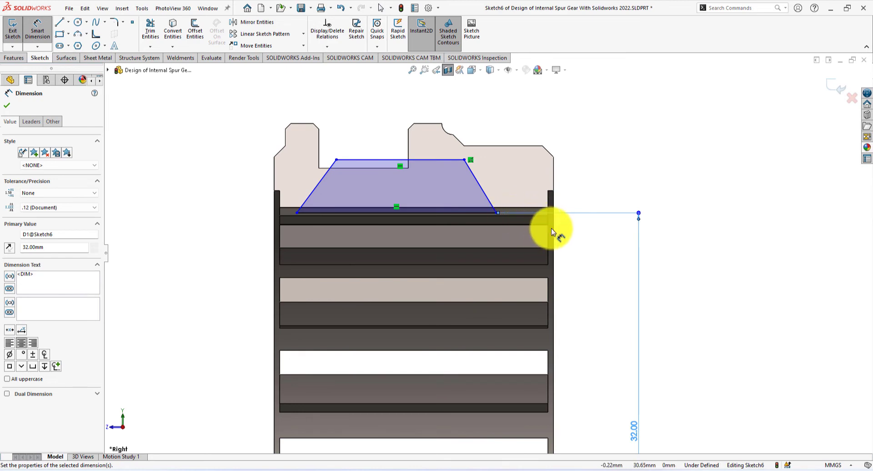
Add a 7 mm offset from the ring's side and a 13 mm bottom width.
left_click(553, 229)
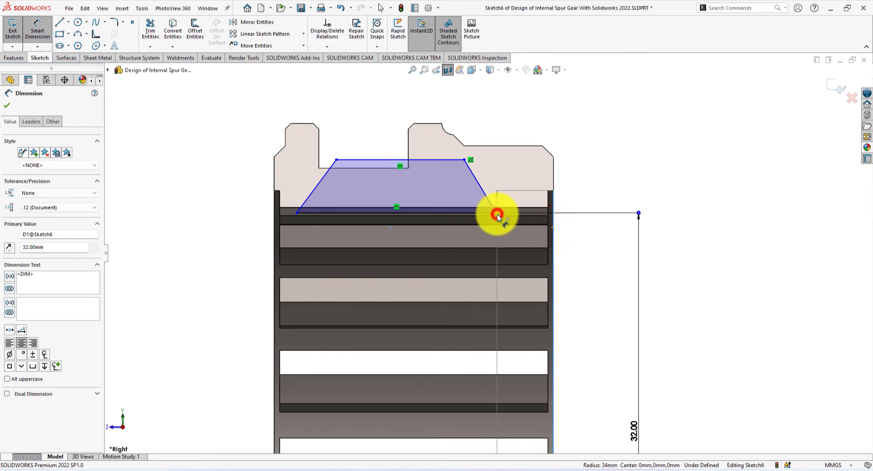
left_click(497, 213)
left_click(517, 201)
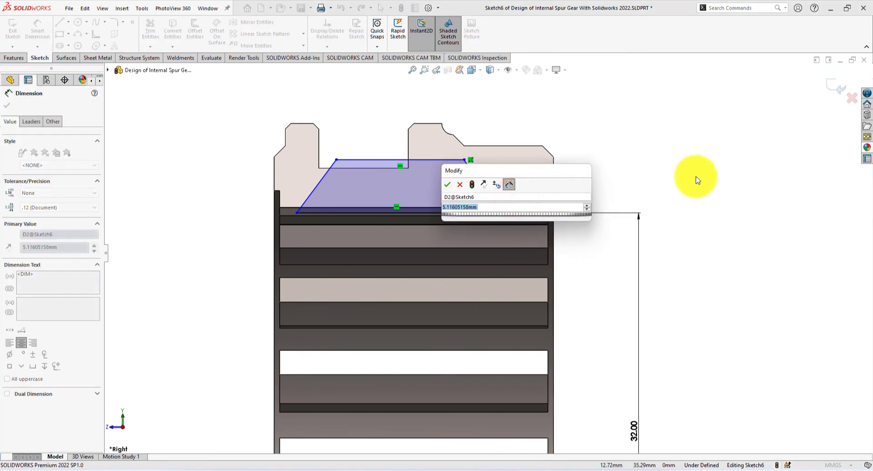
type("7")
key("Return")
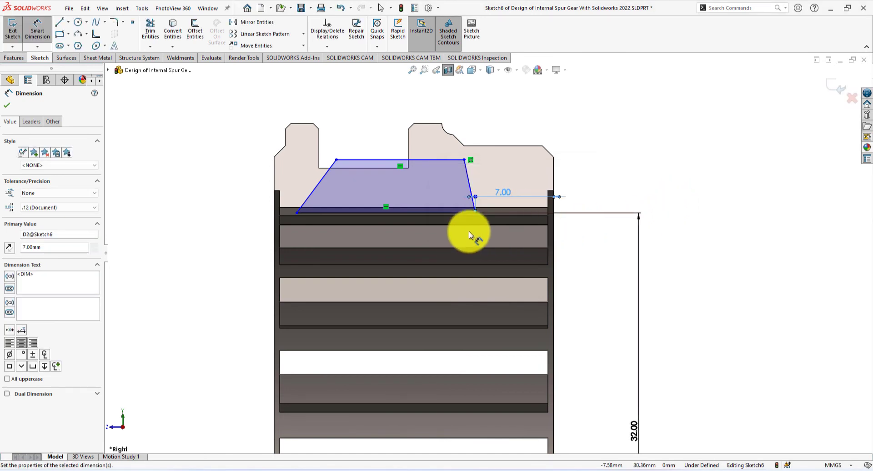
left_click(427, 213)
left_click(395, 236)
type("13")
key("Return")
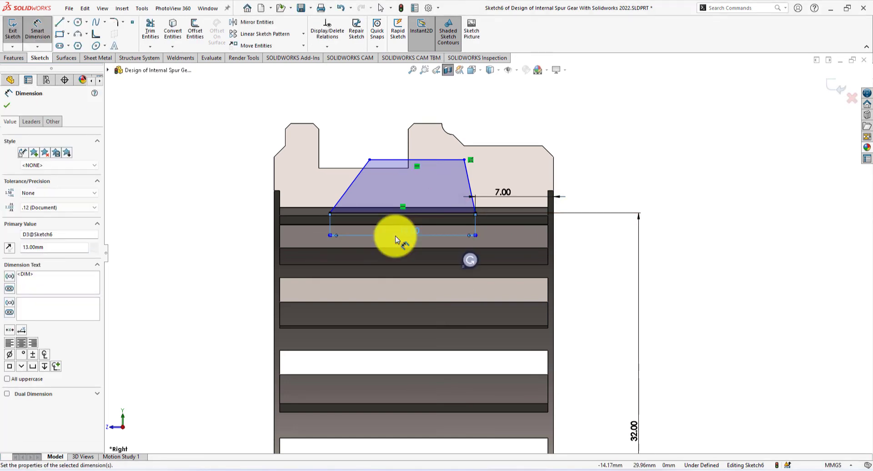
scroll(432, 159, "down", 2)
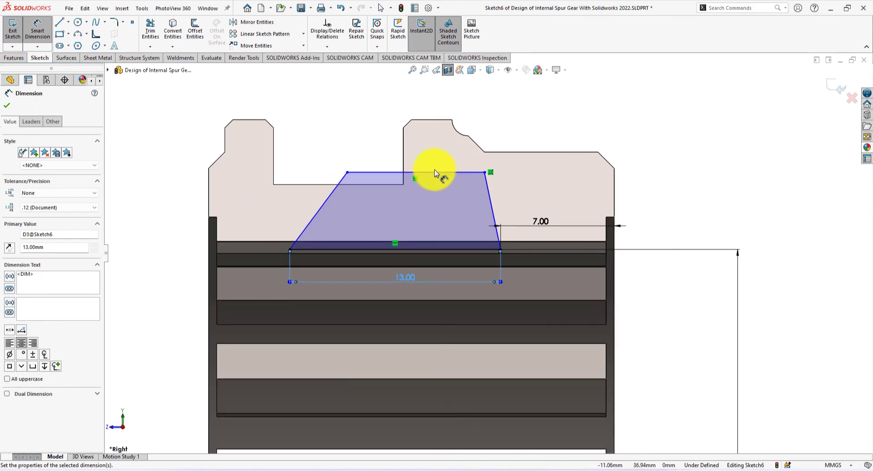
Set the top width to 7 mm and discard the extra right-side dimension.
left_click(436, 173)
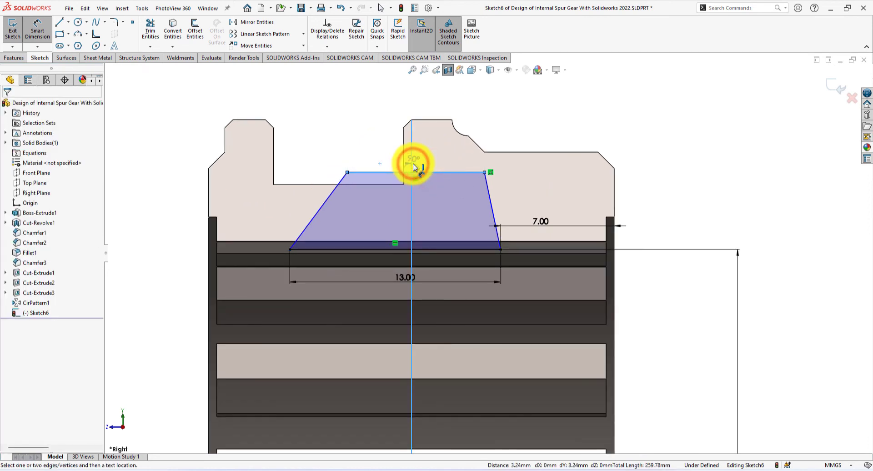
left_click(412, 167)
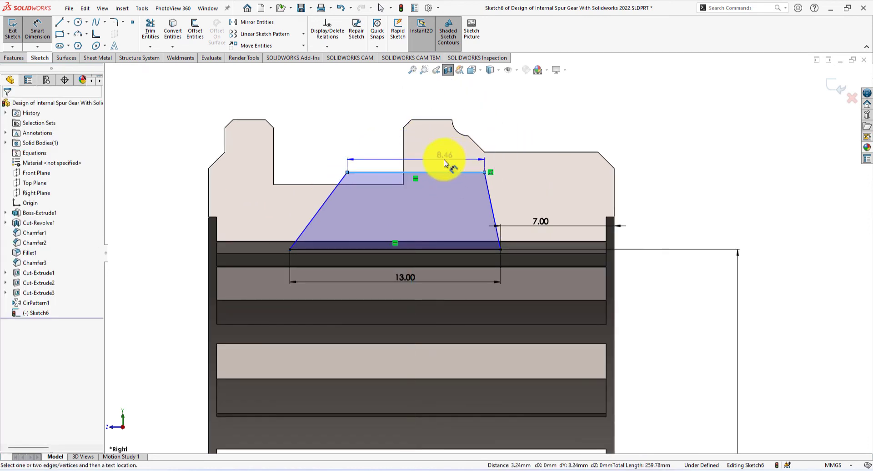
left_click(435, 156)
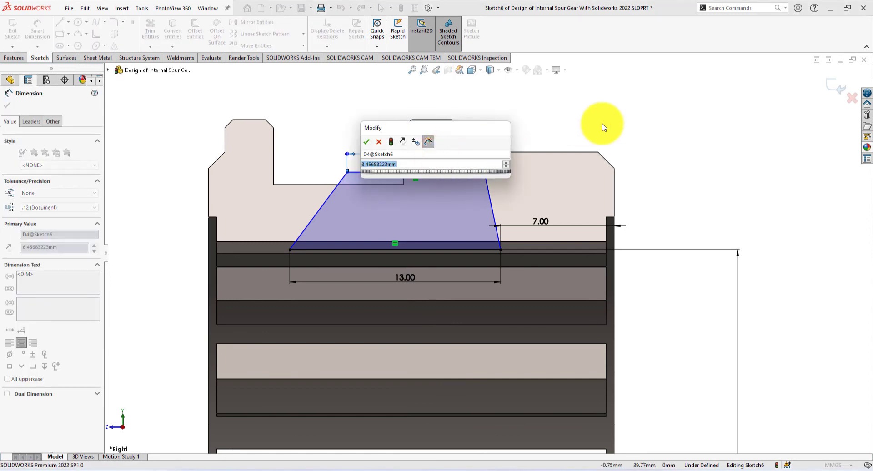
type("7")
key("Return")
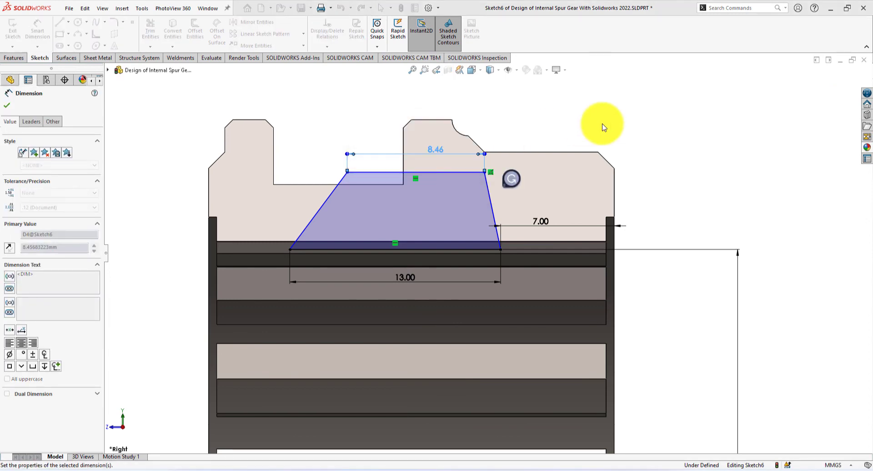
left_click(491, 202)
left_click(493, 136)
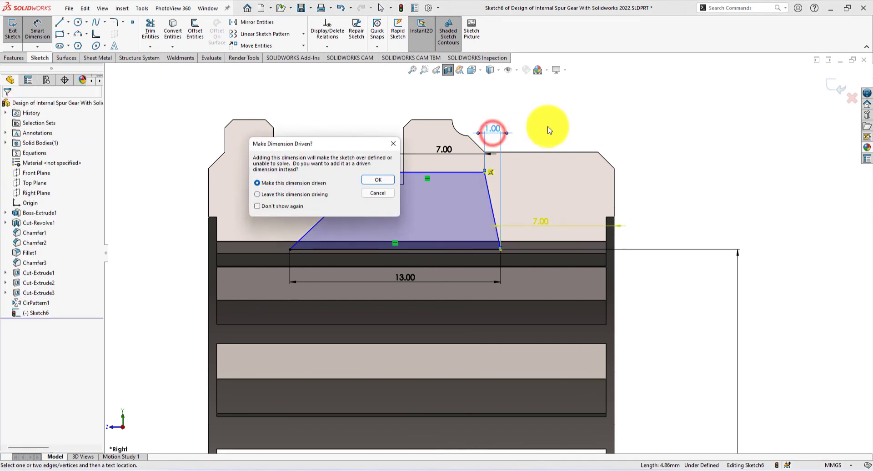
left_click(377, 193)
scroll(496, 180, "down", 2)
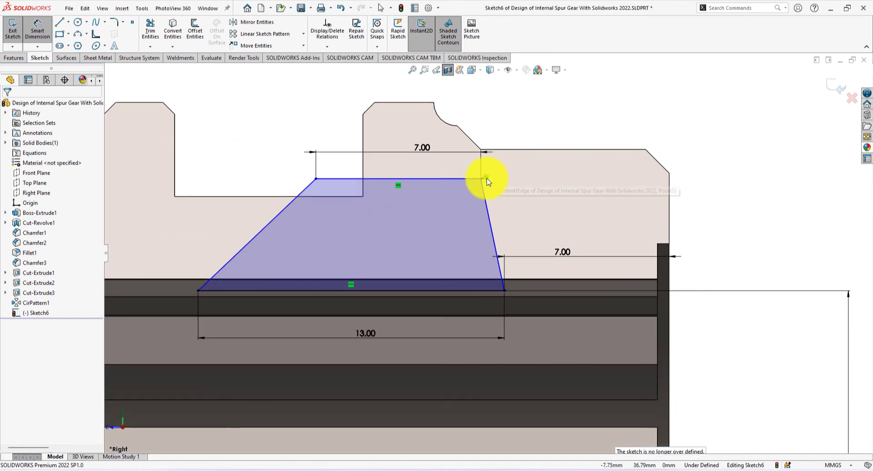
Delete the relation at the trapezoid's top-right corner endpoint.
left_click(483, 177)
key("Escape")
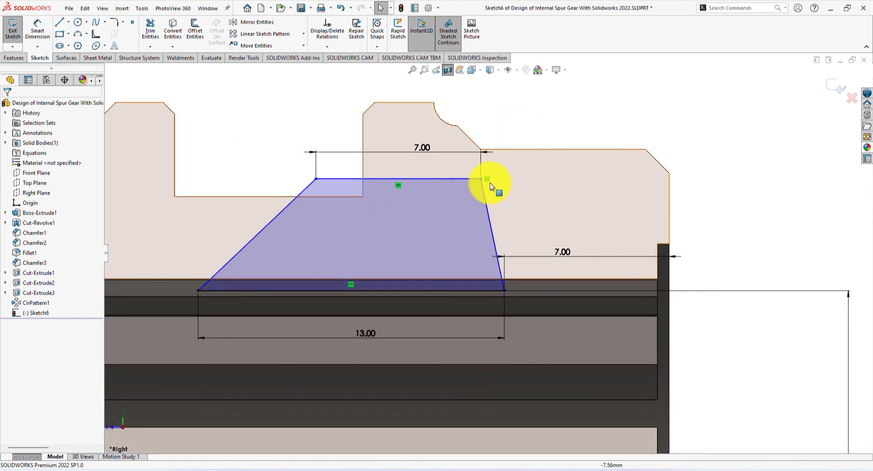
right_click(487, 180)
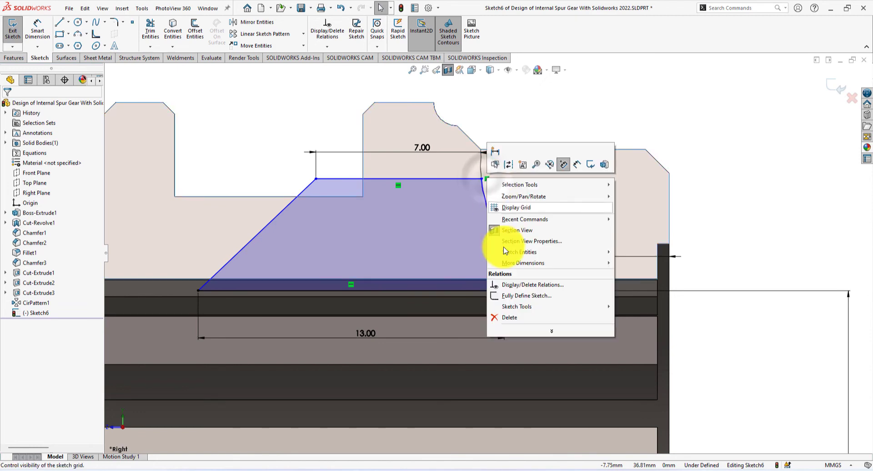
left_click(507, 318)
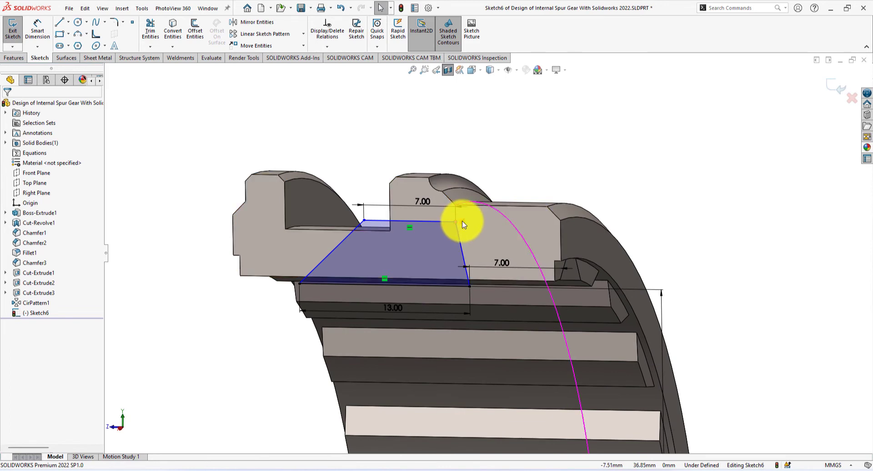
right_click(460, 222)
left_click(493, 360)
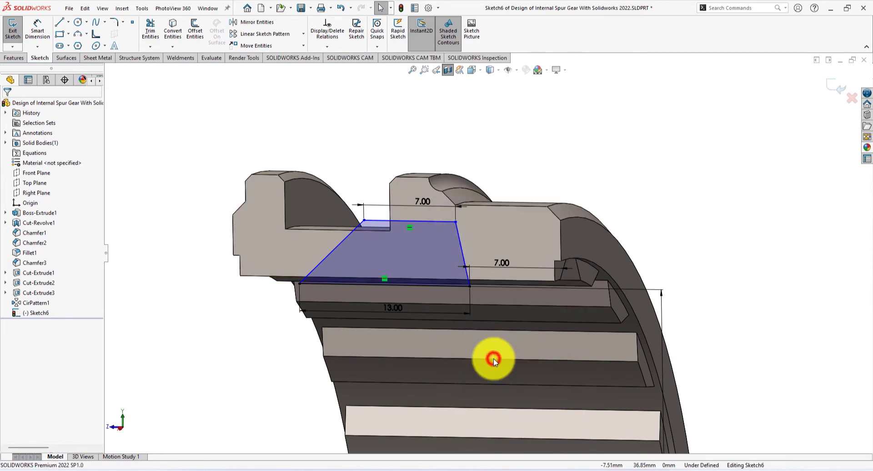
left_click(675, 209)
scroll(361, 201, "up", 2)
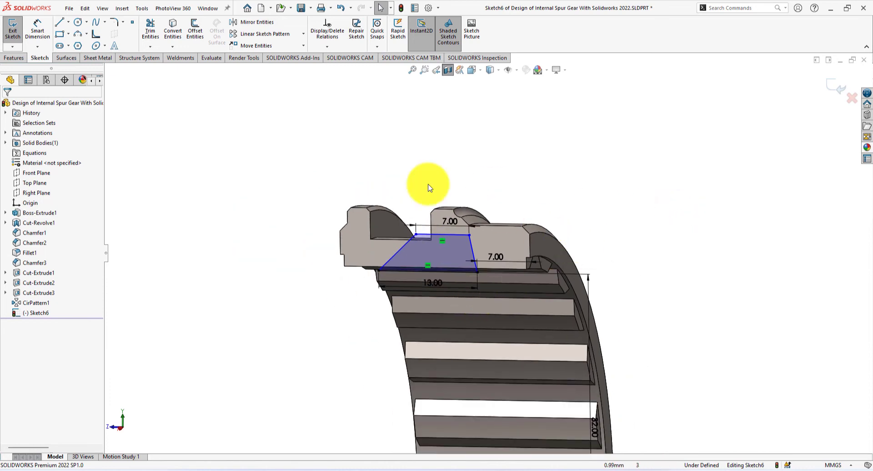
left_click(40, 29)
Fix the right slanted side with a 3.00 mm horizontal offset, discarding the redundant left-line dimension.
left_click(475, 252)
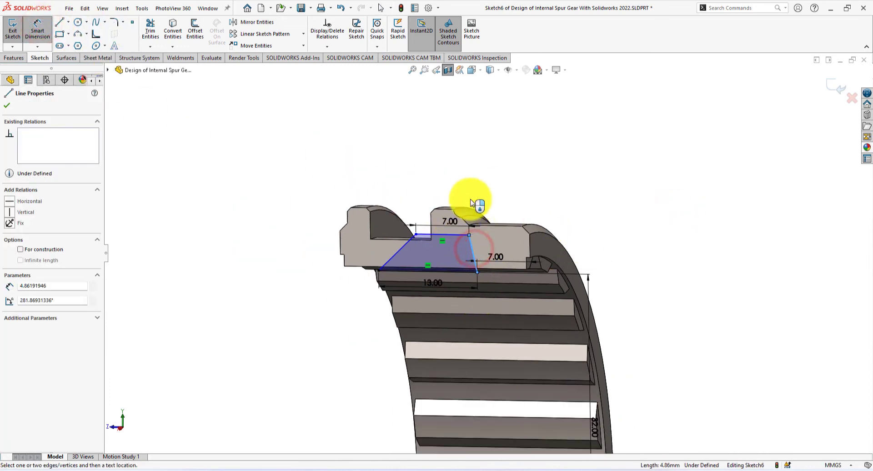
mouse_move(475, 195)
middle_mouse_down()
mouse_move(491, 214)
mouse_move(511, 209)
mouse_move(471, 196)
middle_mouse_up()
key("ctrl+8")
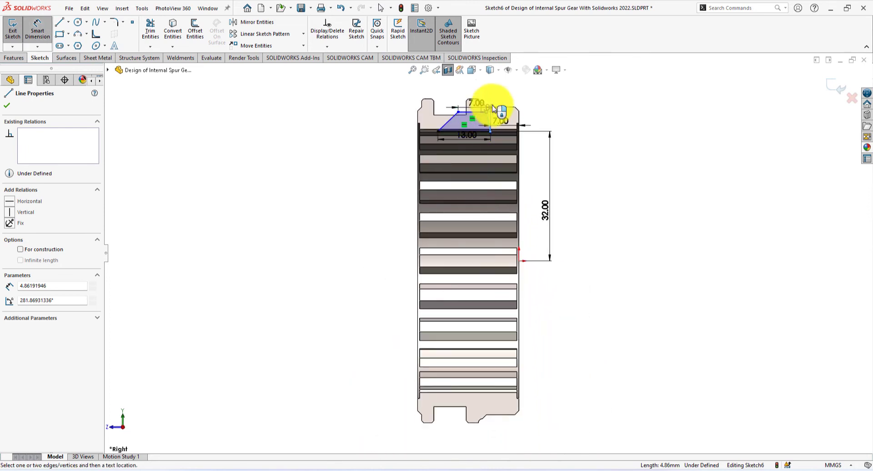
scroll(481, 141, "down", 8)
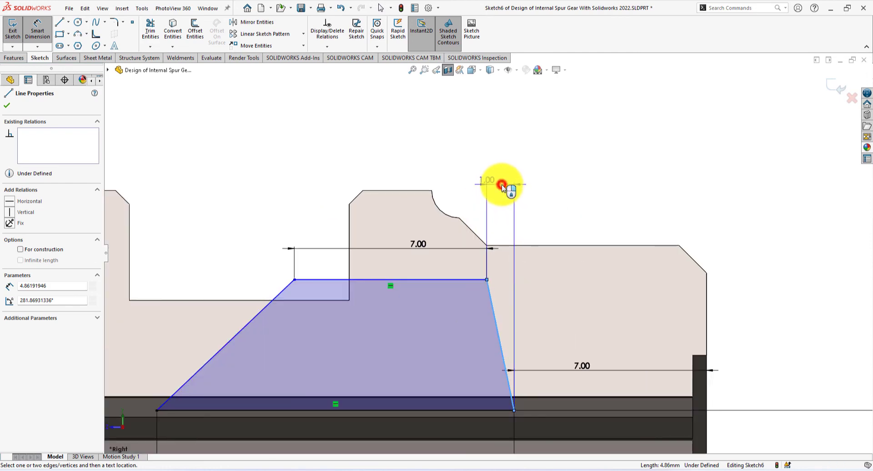
left_click(502, 186)
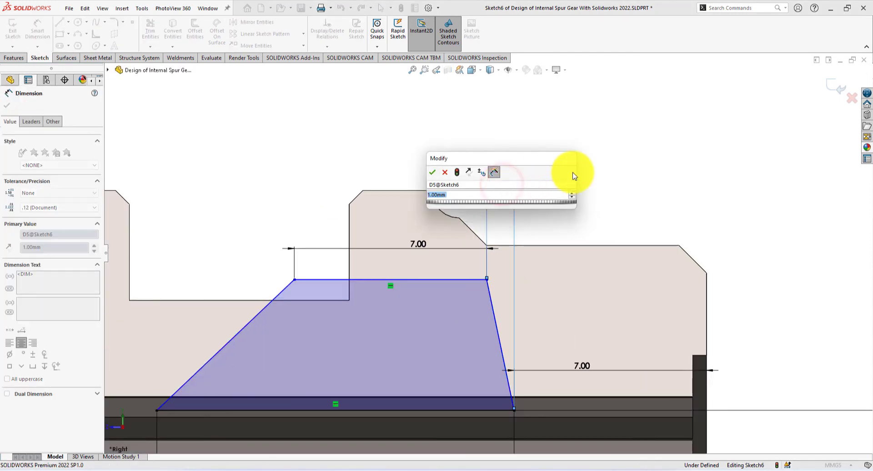
key("Return")
scroll(292, 370, "up", 3)
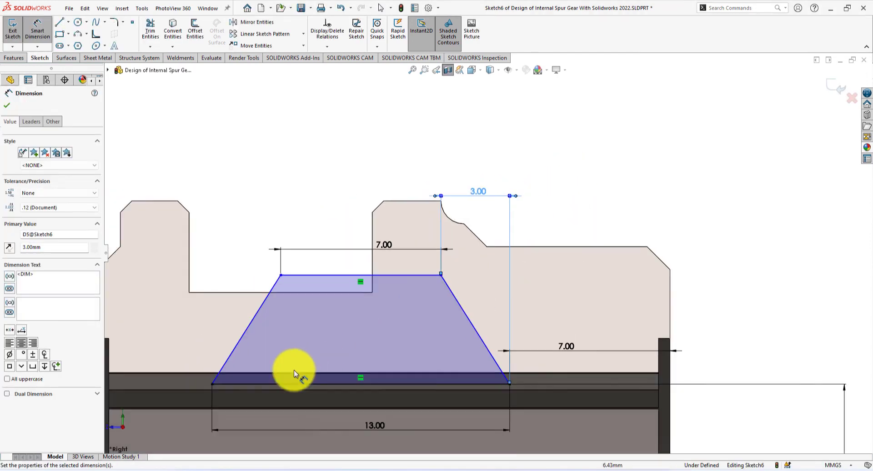
left_click(268, 348)
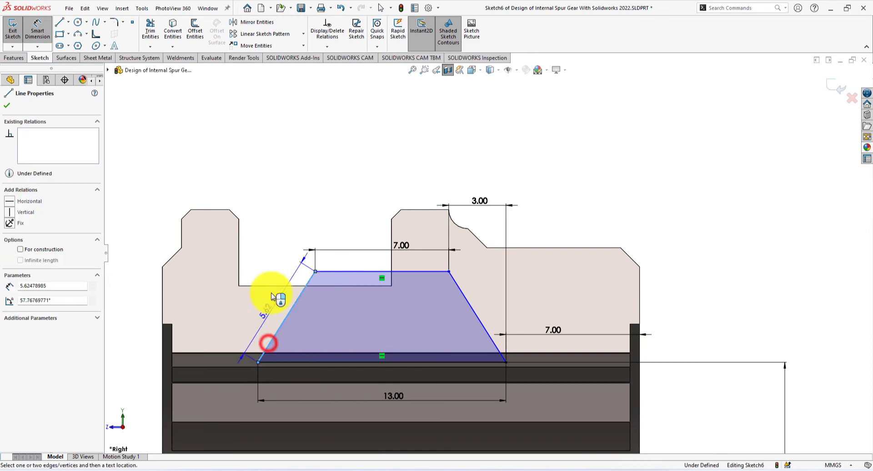
left_click(280, 227)
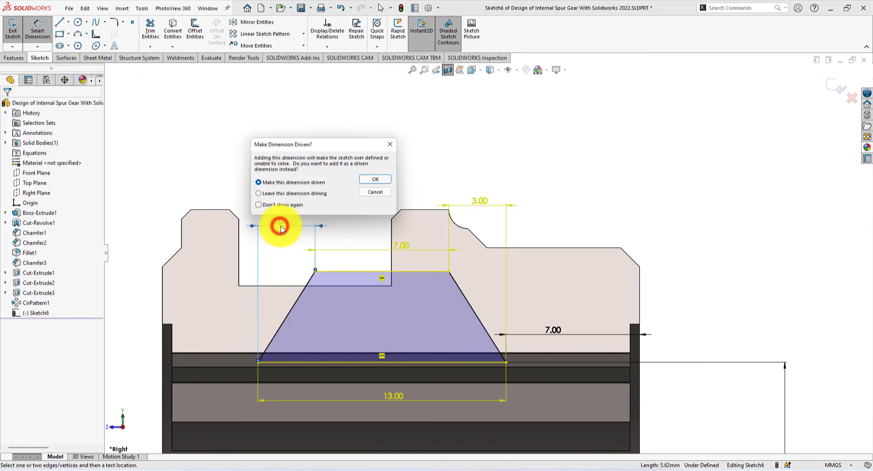
left_click(381, 194)
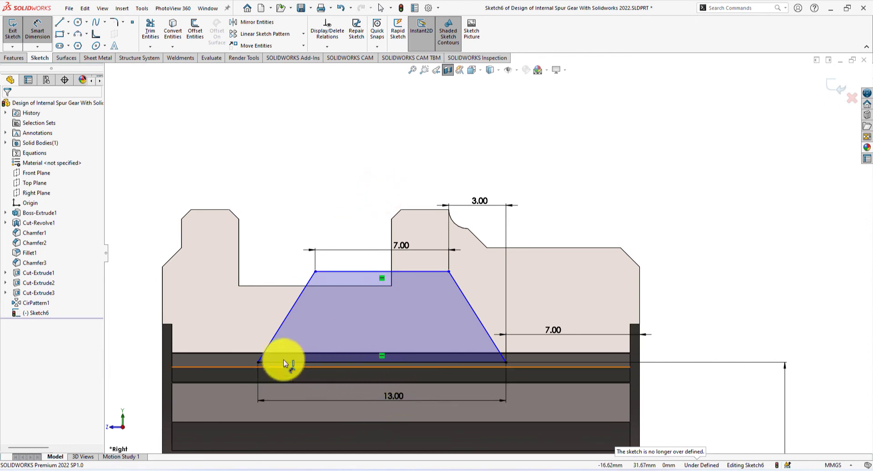
Drag the trapezoid's top edge down closer to the inner teeth.
scroll(152, 321, "up", 2)
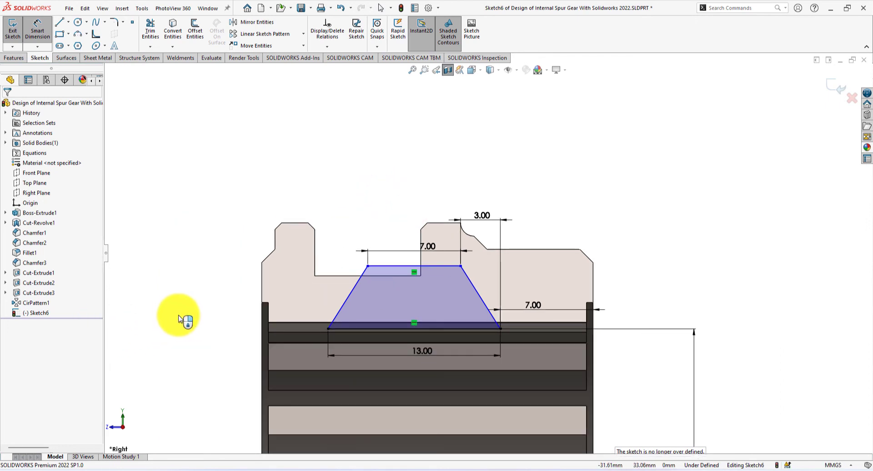
middle_click_drag(178, 314, 195, 320)
right_click(210, 210)
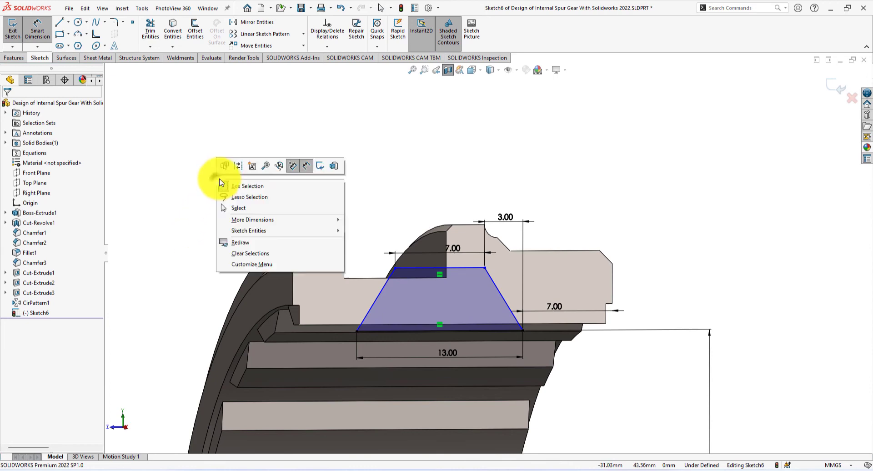
left_click(172, 168)
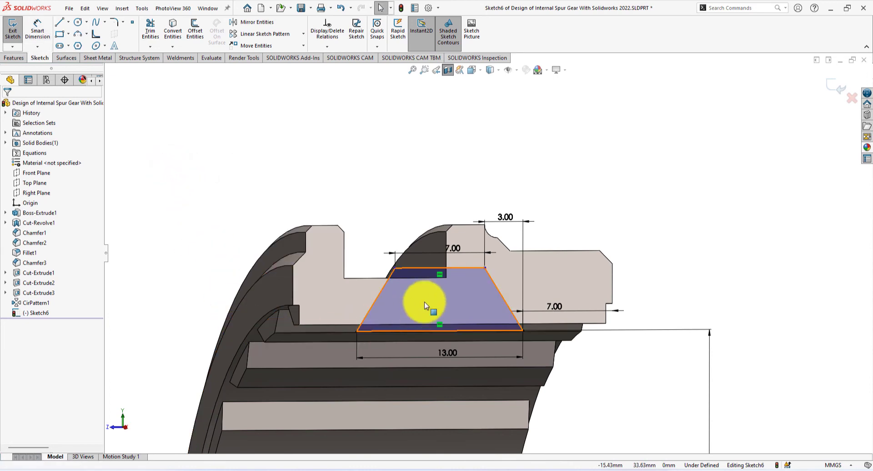
scroll(292, 341, "down", 3)
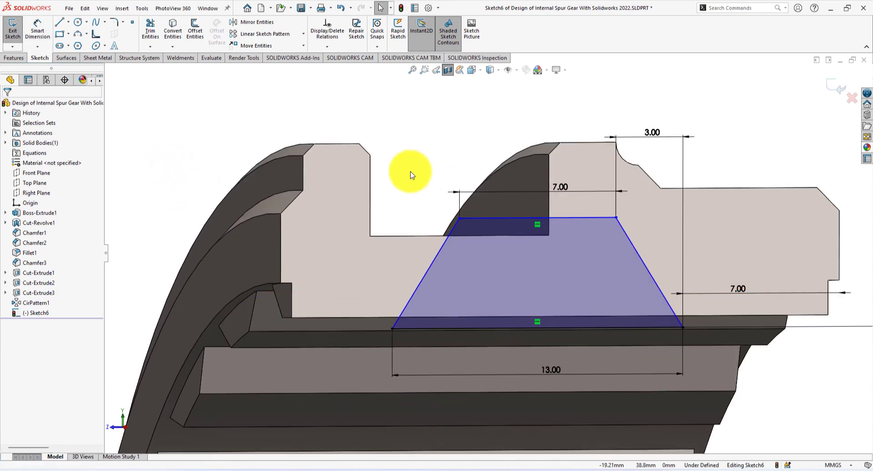
left_click_drag(490, 220, 473, 281)
left_click(396, 153)
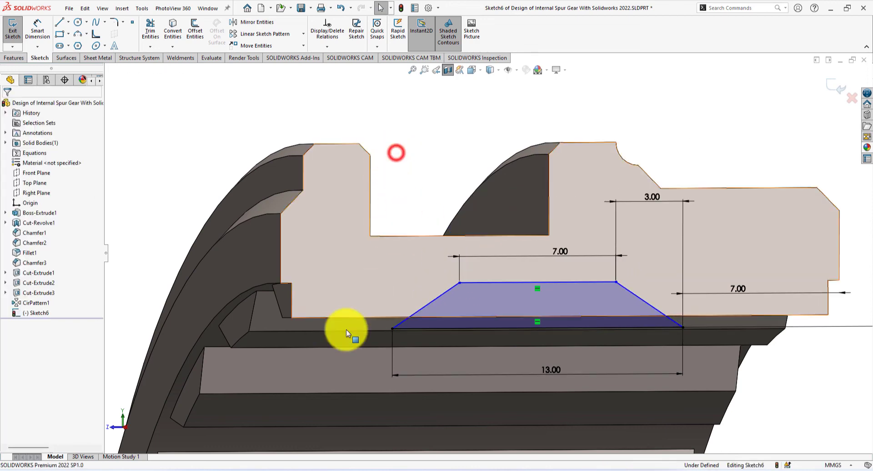
Zoom out and return to the flat standard view.
scroll(342, 335, "down", 3)
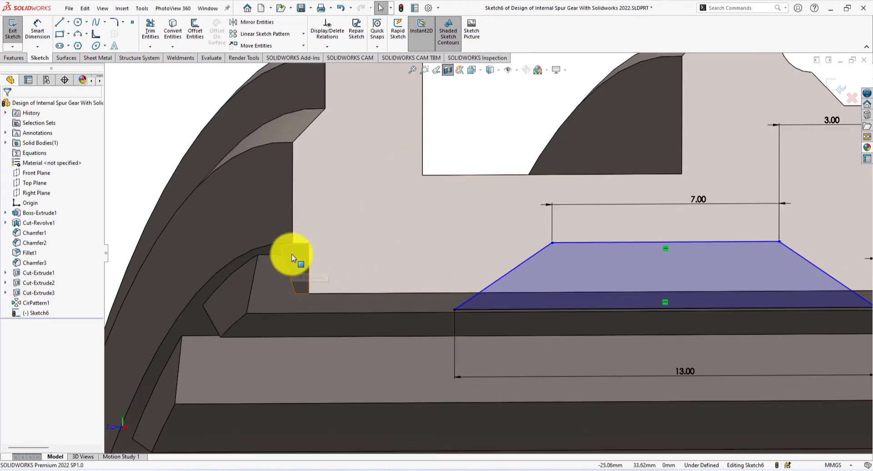
scroll(387, 327, "up", 2)
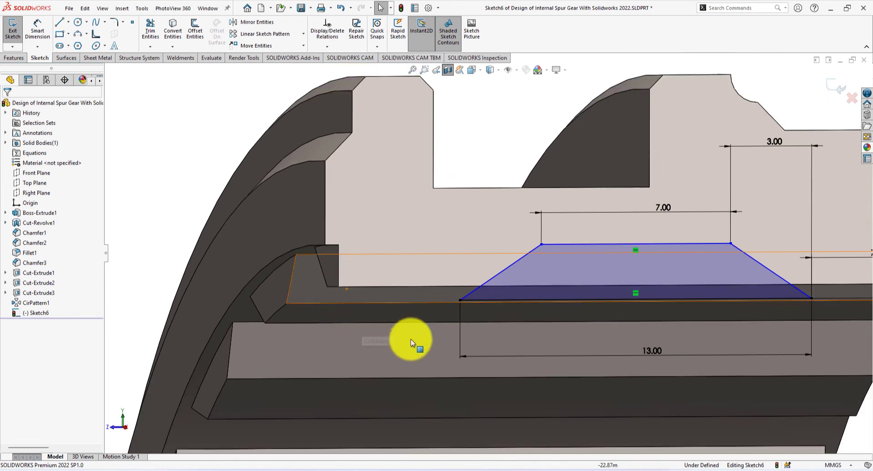
scroll(432, 342, "up", 2)
scroll(440, 339, "up", 2)
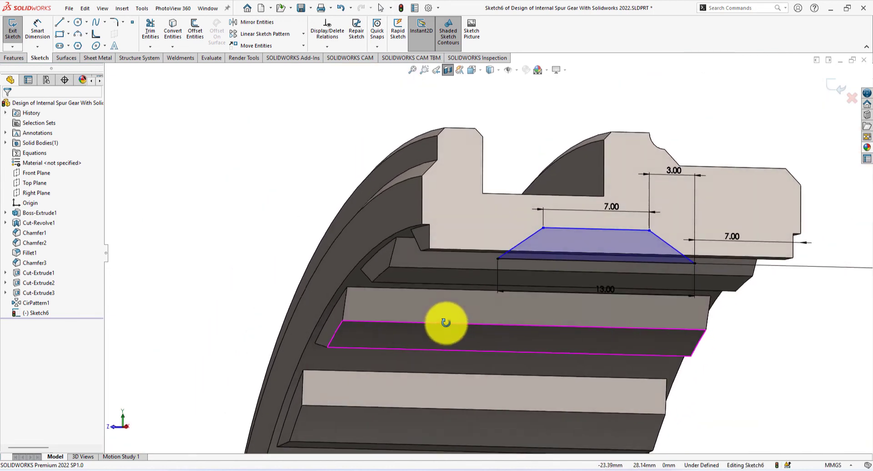
scroll(779, 312, "up", 2)
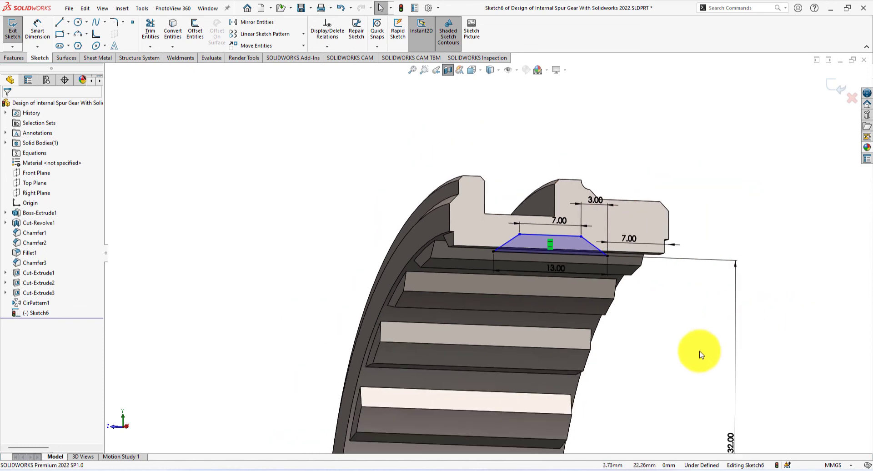
scroll(697, 350, "up", 2)
scroll(604, 366, "up", 2)
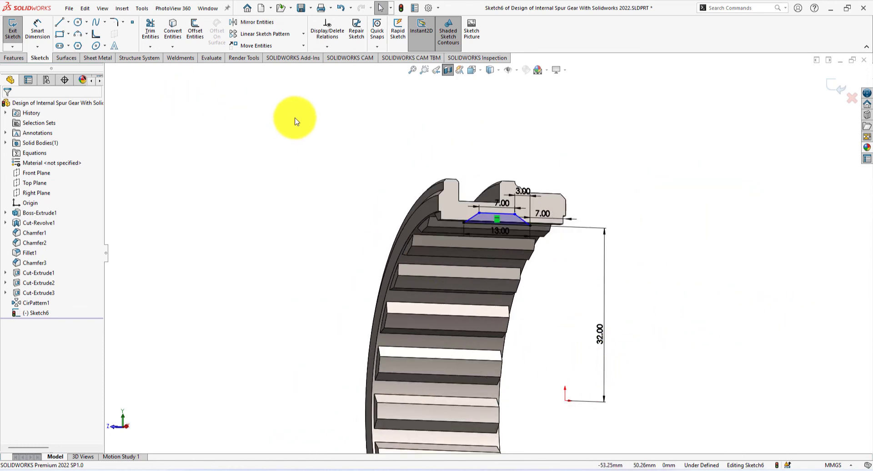
key("ctrl+4")
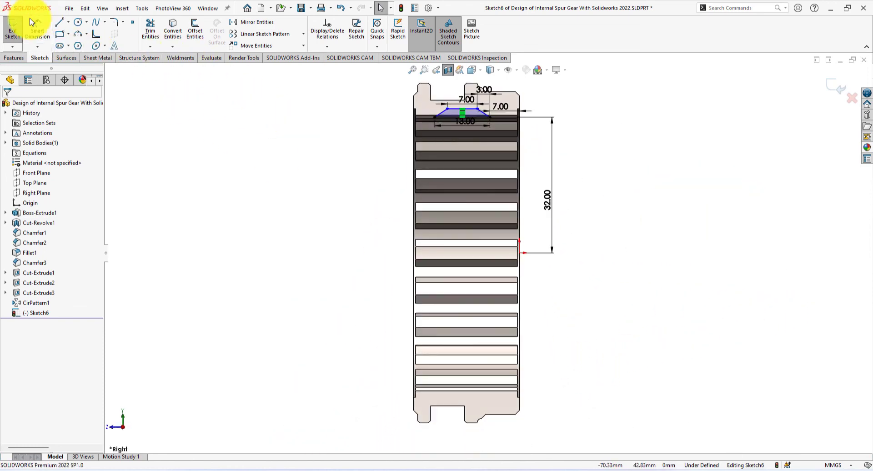
Draw a horizontal centerline across the sectioned body at the 32.00 dimension's base.
left_click(68, 23)
left_click(72, 40)
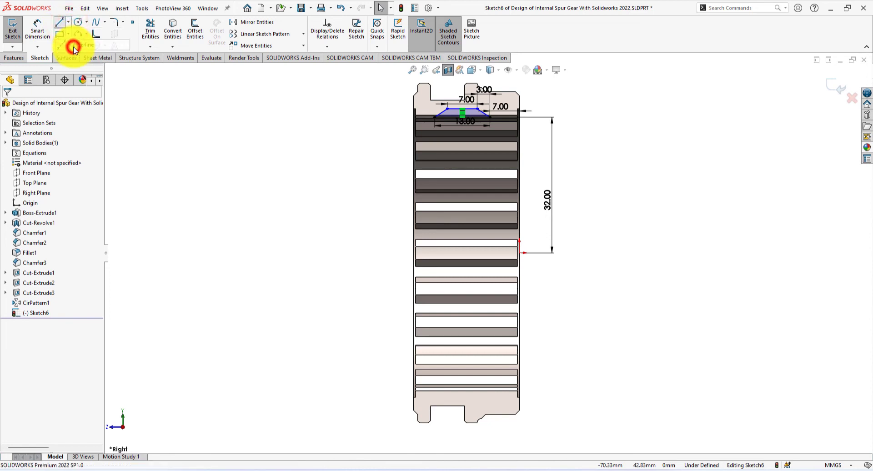
left_click(522, 254)
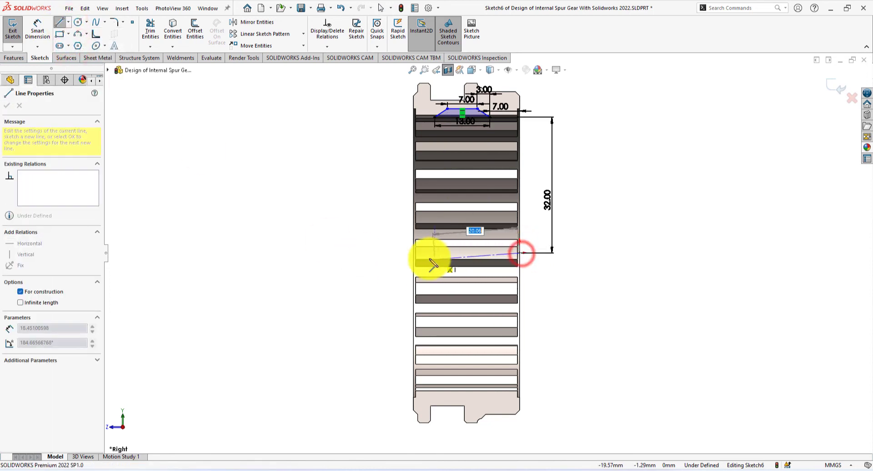
left_click(414, 253)
right_click(386, 242)
left_click(410, 214)
scroll(453, 183, "down", 3)
scroll(457, 183, "up", 3)
scroll(468, 155, "down", 3)
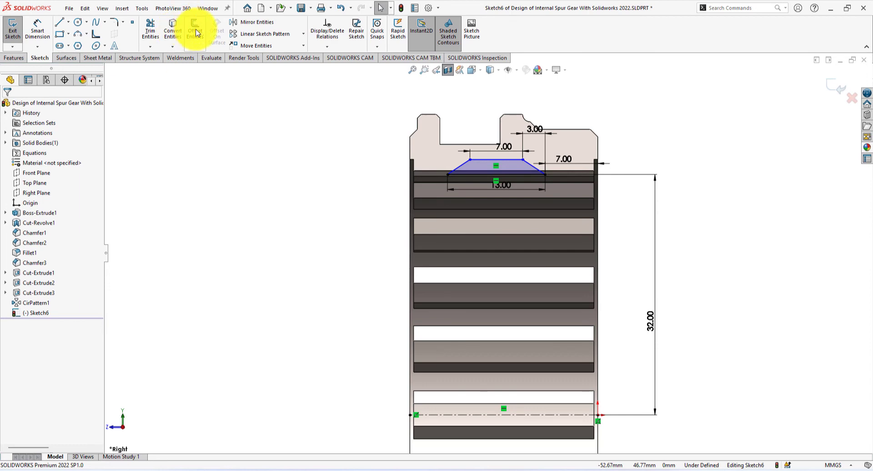
Convert the gear's inner circular edge (34 mm radius) into Sketch6.
left_click(173, 30)
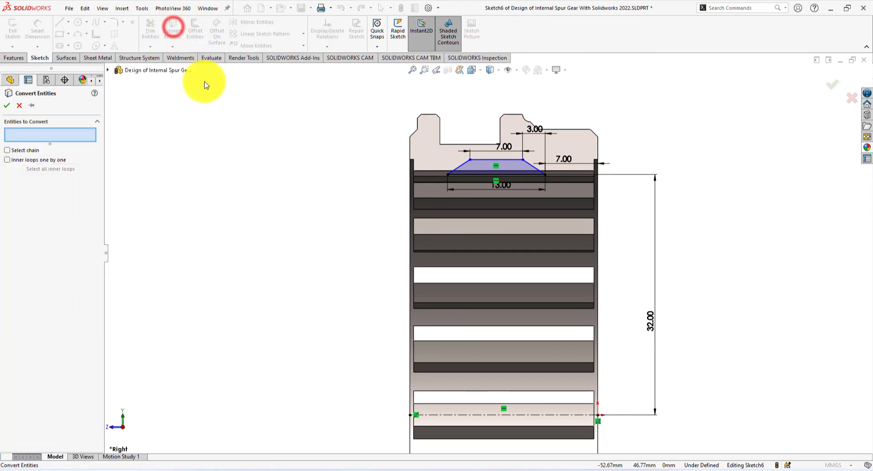
middle_click_drag(291, 179, 341, 185)
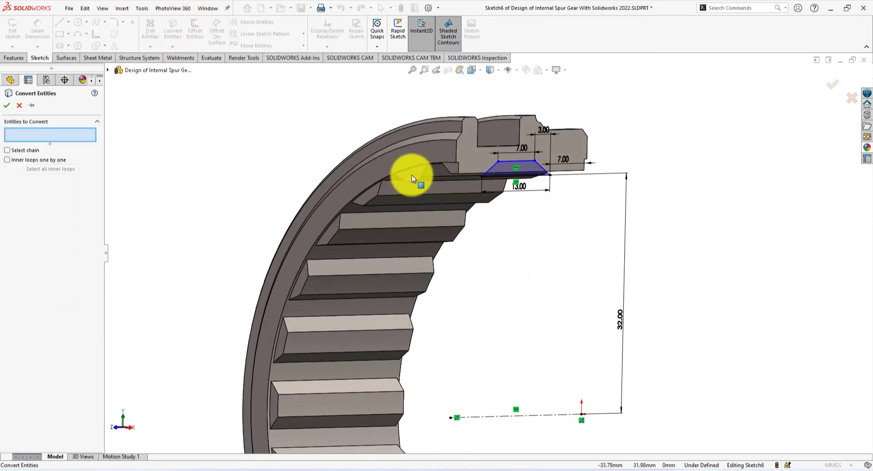
left_click(439, 164)
left_click(7, 105)
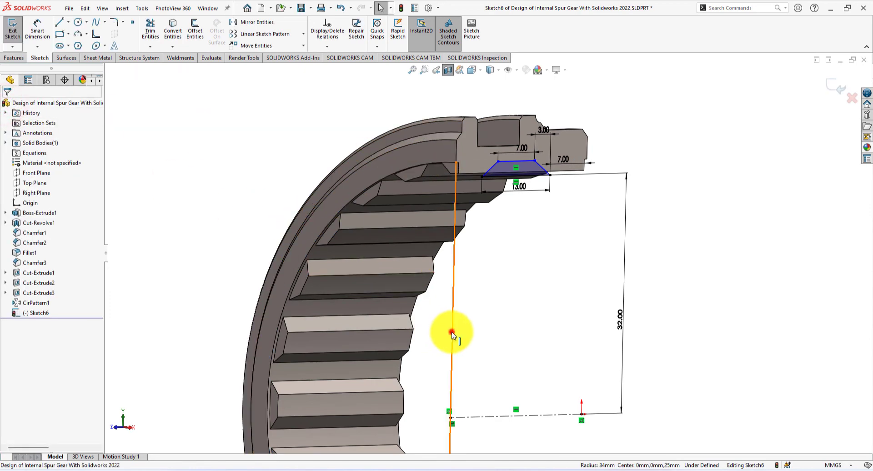
Make the vertical sketch line construction geometry and view the sketch from the Right.
left_click(452, 334)
left_click(493, 307)
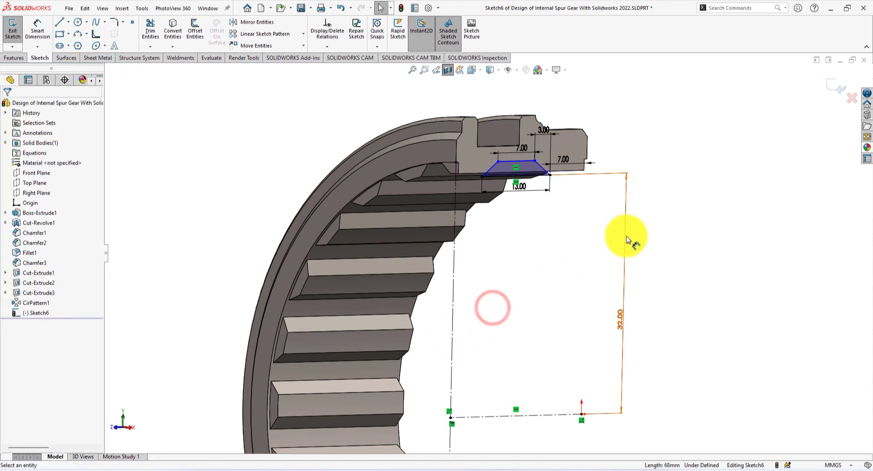
middle_click_drag(637, 218, 599, 228)
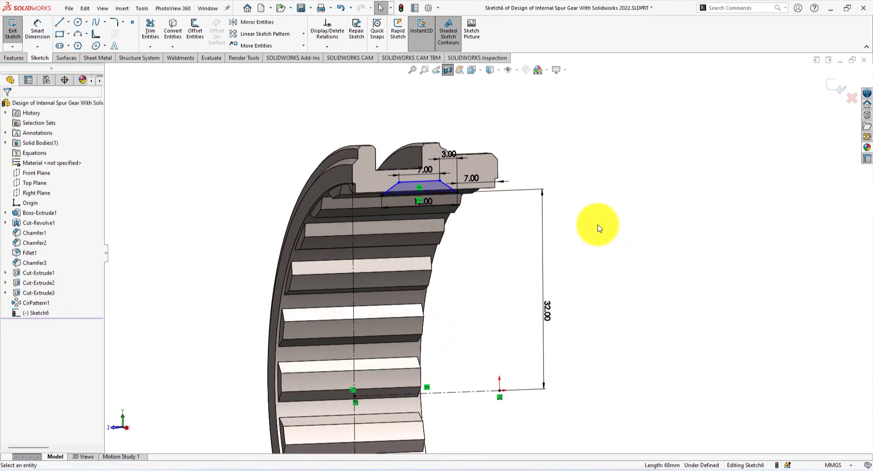
key("ctrl+4")
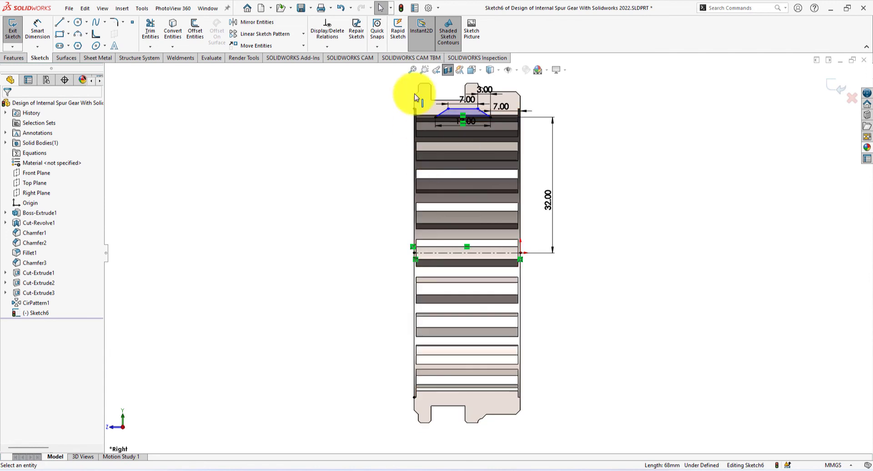
Lower the trapezoid's top line and dimension it 0.50 mm below the left corner point.
scroll(498, 179, "down", 8)
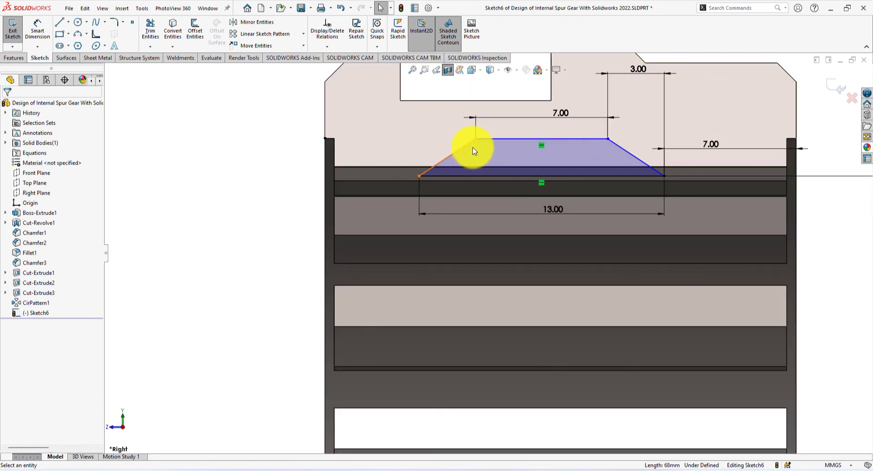
left_click_drag(503, 139, 504, 150)
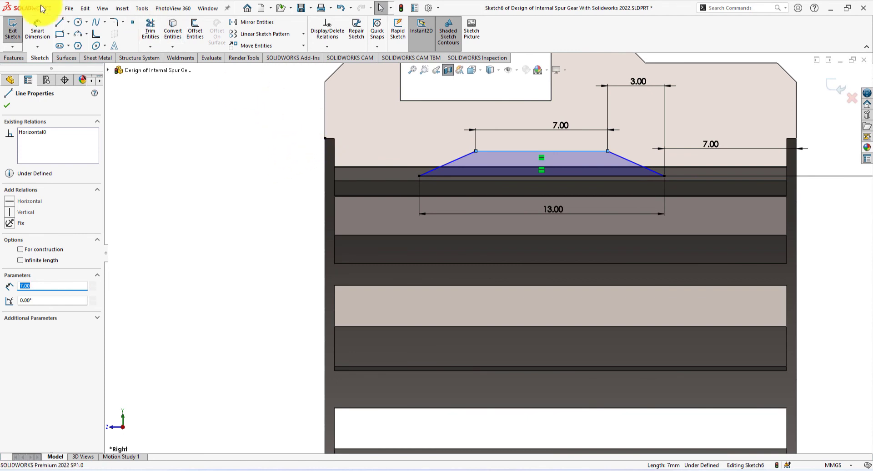
left_click(38, 25)
left_click(494, 150)
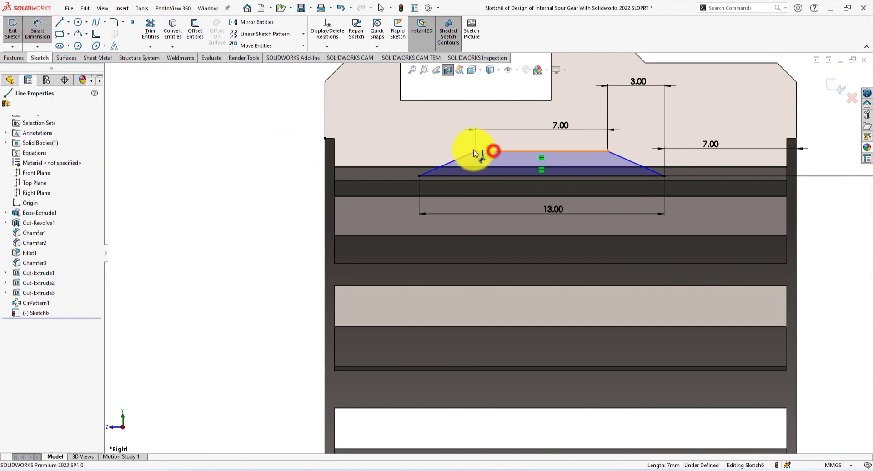
left_click(325, 138)
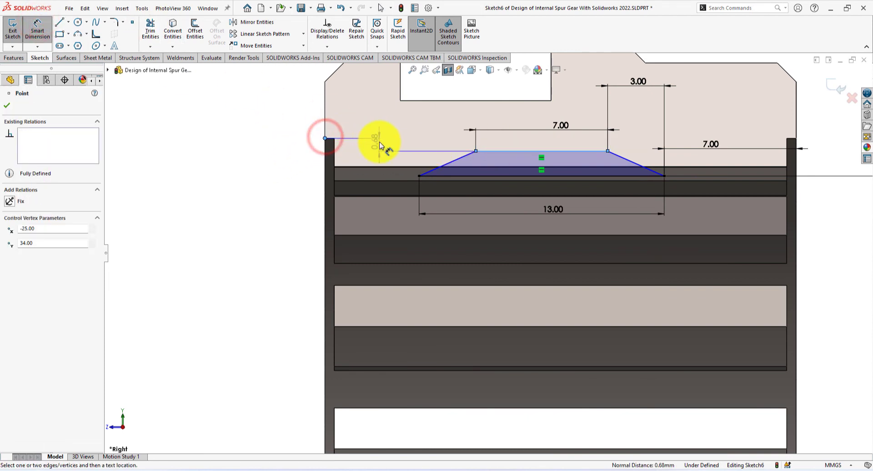
left_click(381, 142)
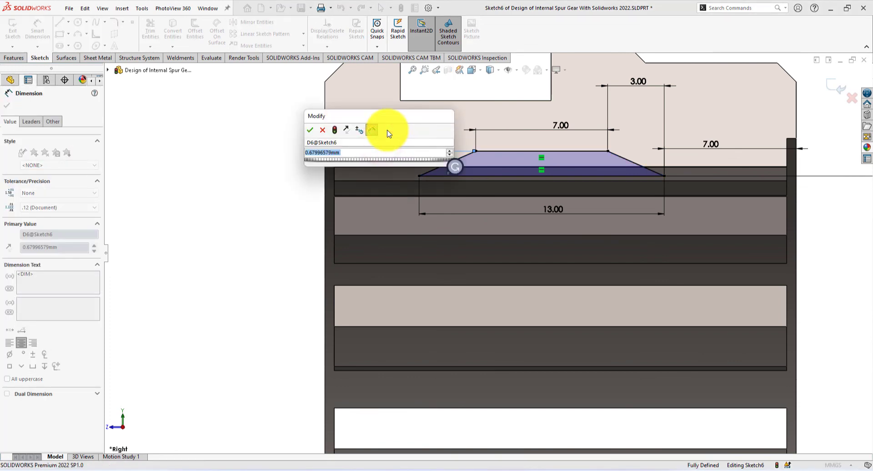
type(".5")
key("Return")
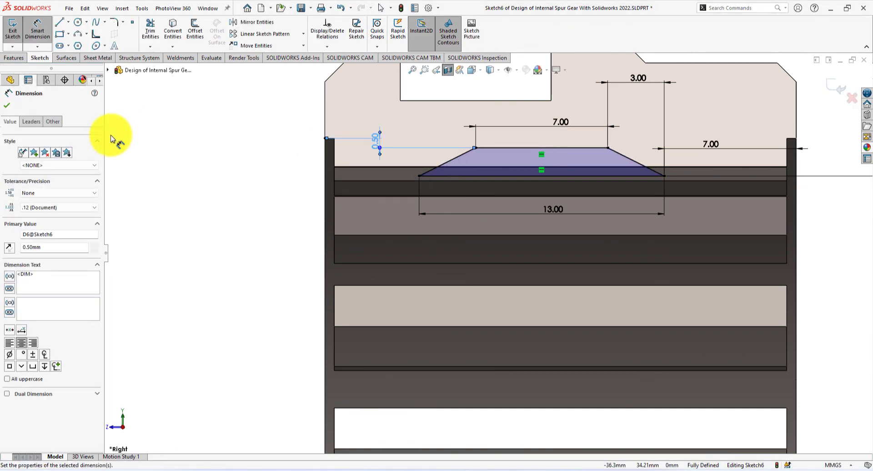
left_click(7, 106)
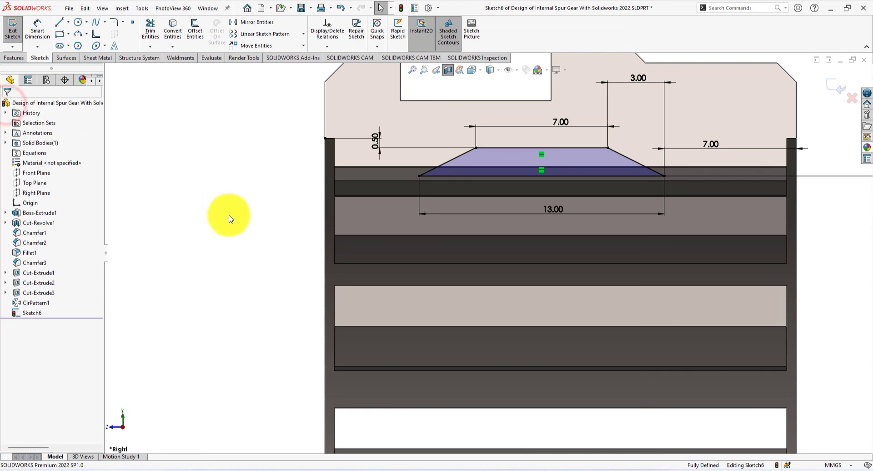
scroll(422, 336, "up", 1)
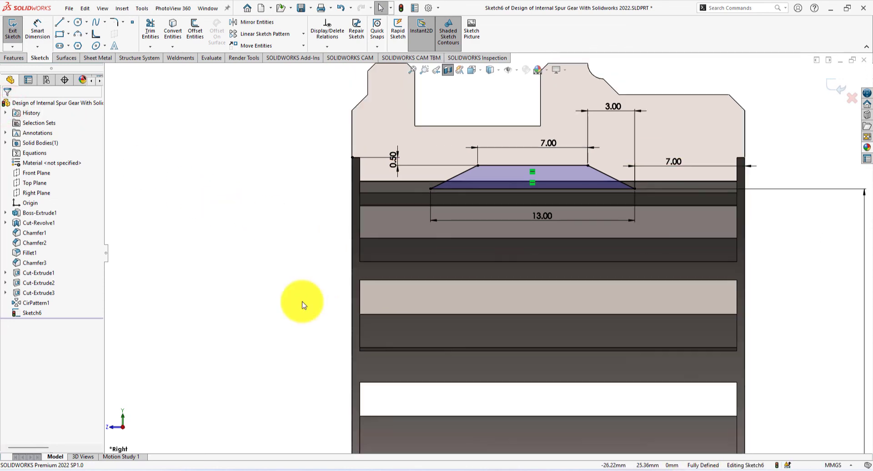
scroll(303, 301, "up", 1)
middle_click_drag(302, 298, 343, 307)
scroll(680, 279, "down", 2)
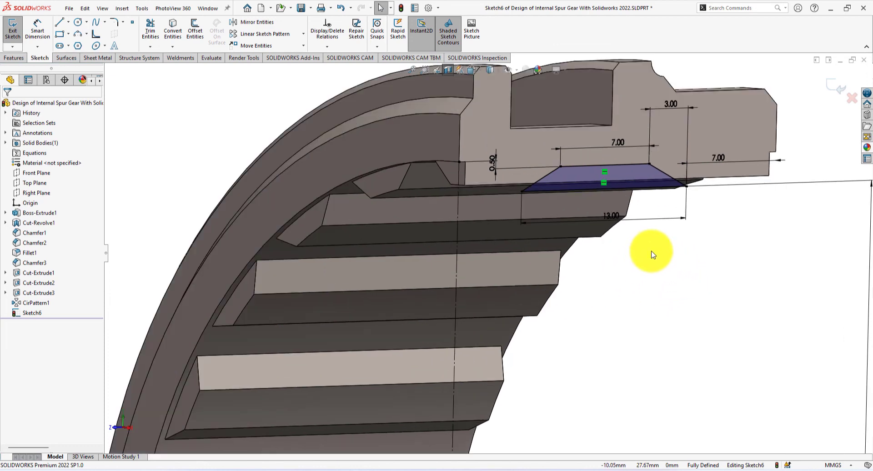
Revolve-cut the Sketch6 trapezoid 360° about the centerline as Cut-Revolve2.
left_click(13, 58)
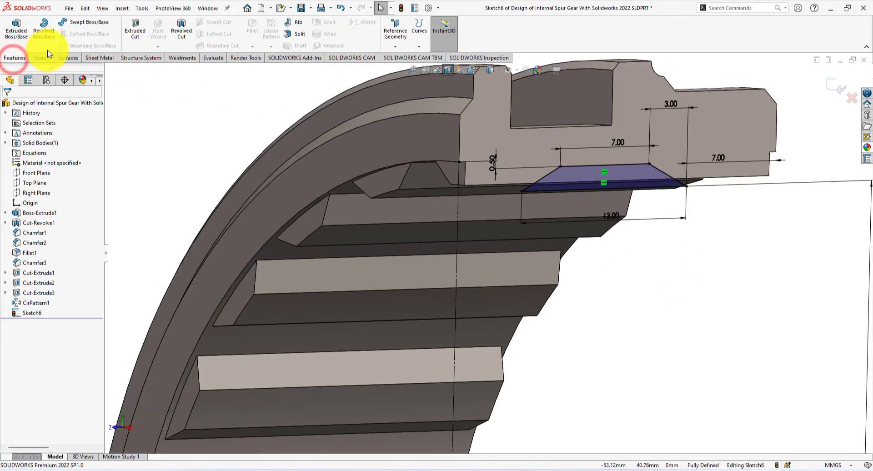
left_click(183, 27)
scroll(600, 359, "up", 3)
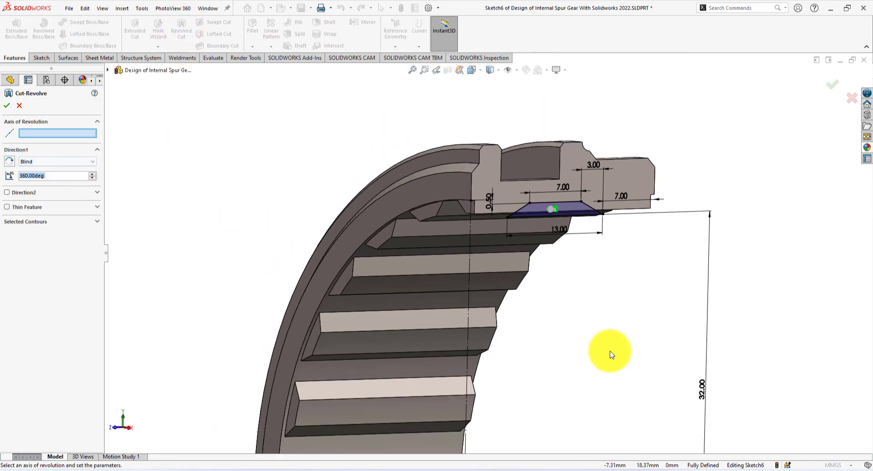
scroll(566, 400, "down", 3)
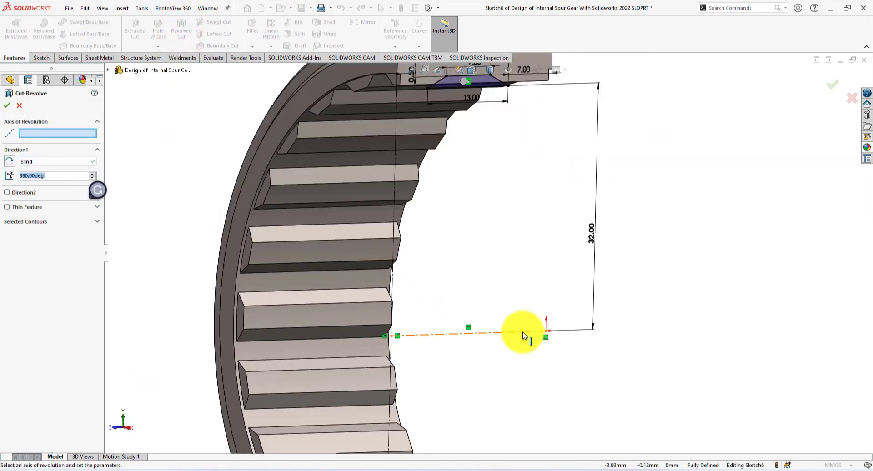
left_click(523, 336)
scroll(460, 327, "up", 2)
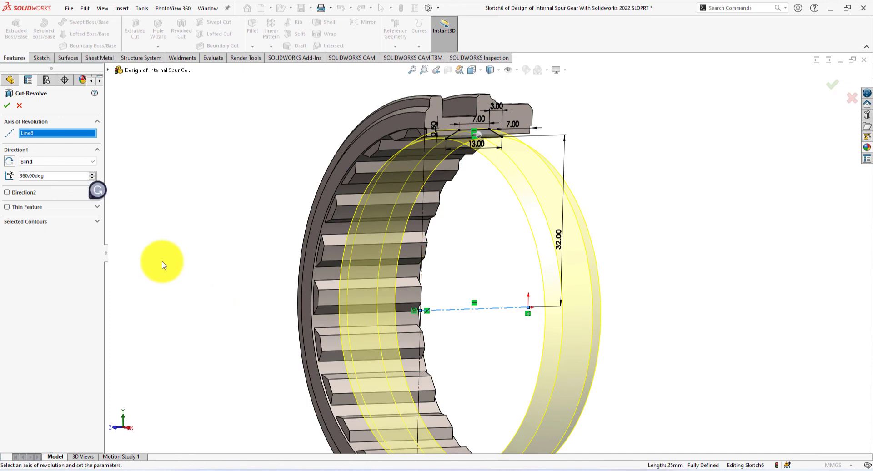
left_click(7, 105)
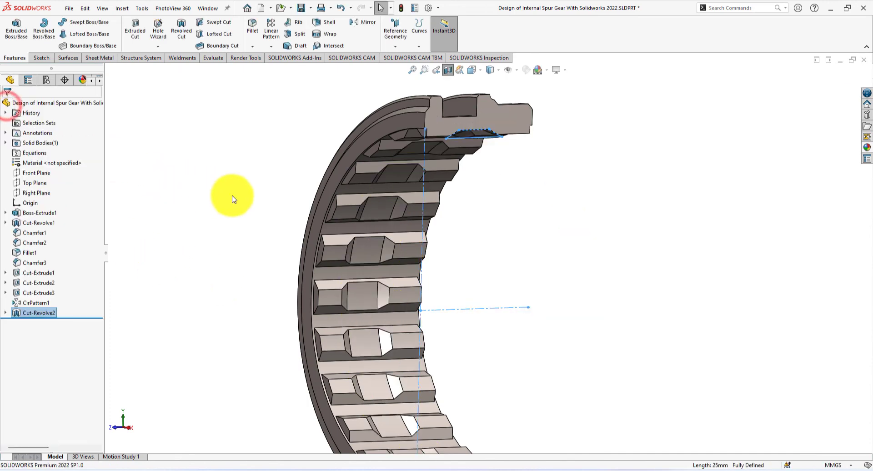
left_click(232, 200)
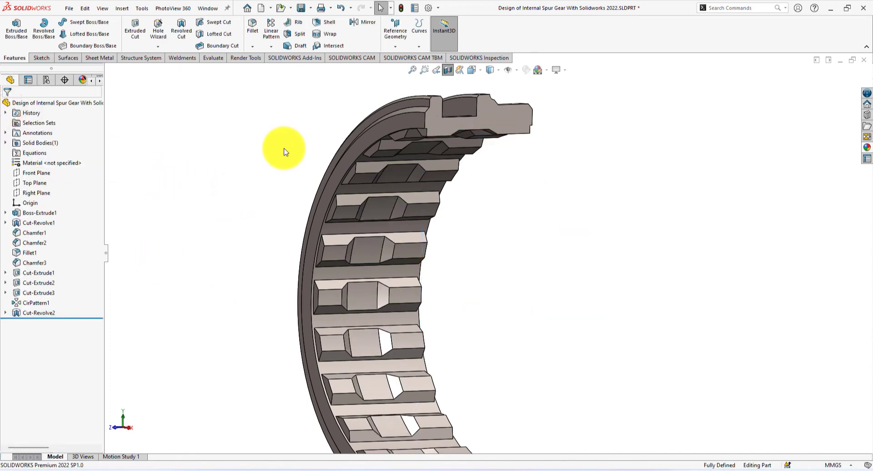
Switch to the Isometric view and turn off the section view.
key("space")
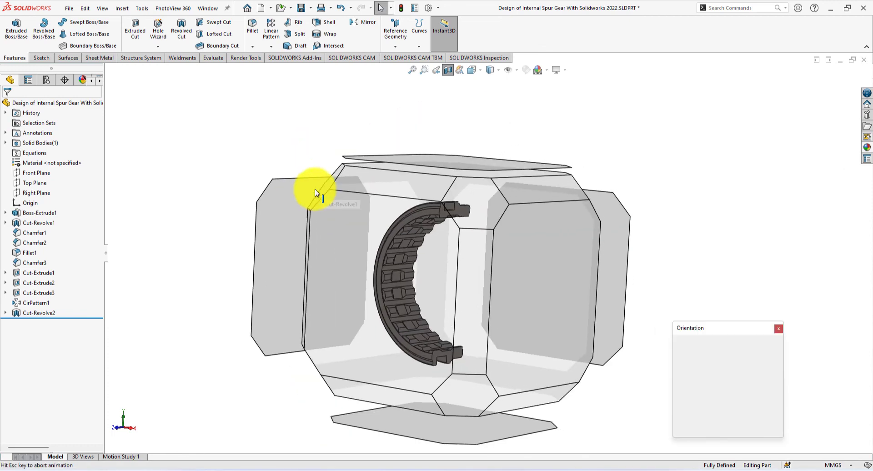
left_click(773, 357)
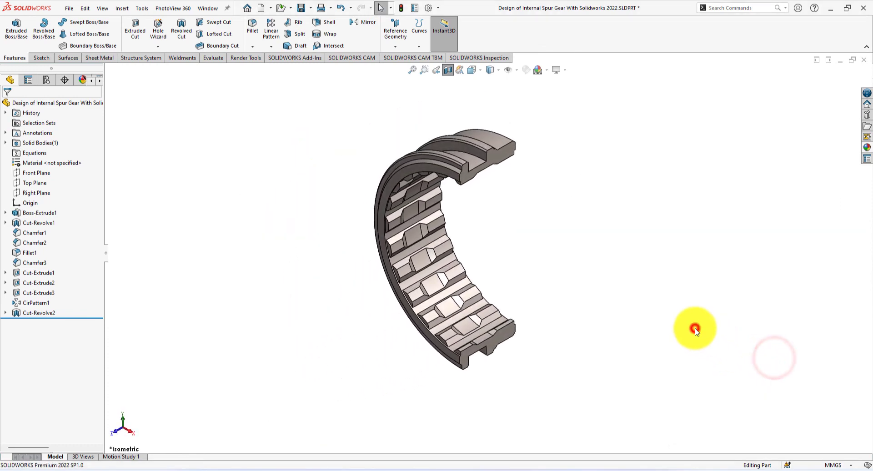
left_click(447, 73)
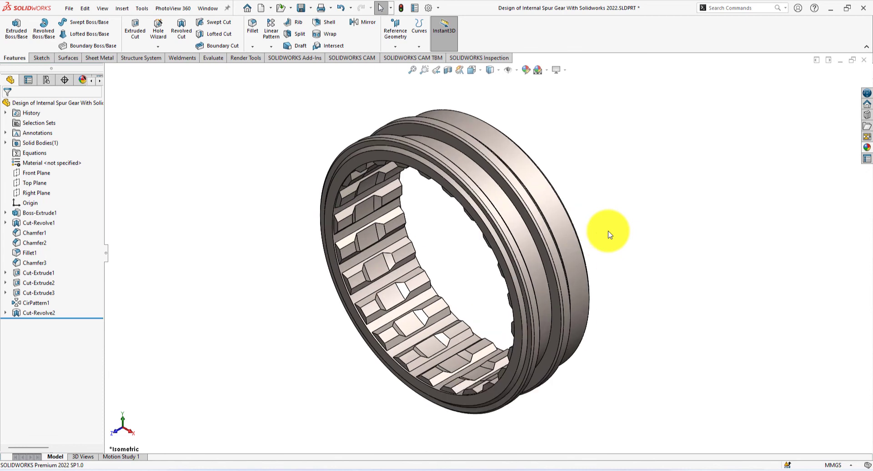
Zoom in on the gear ring and open the Motion Study 1 tab.
scroll(427, 247, "down", 2)
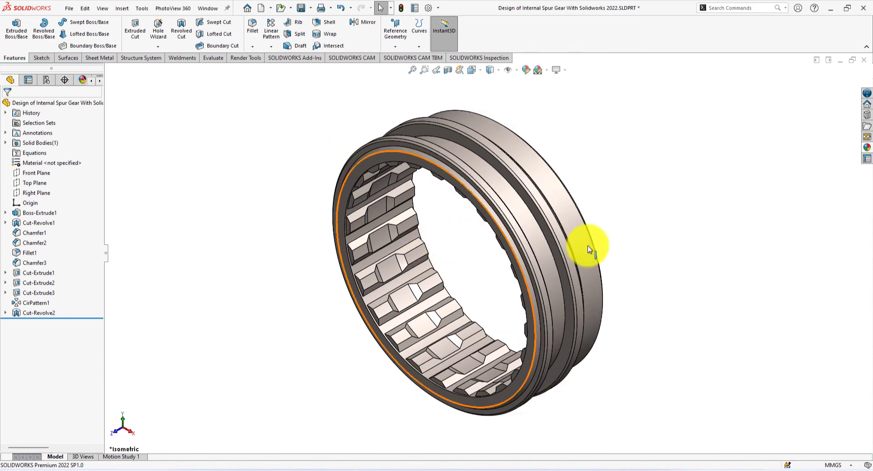
left_click(724, 229)
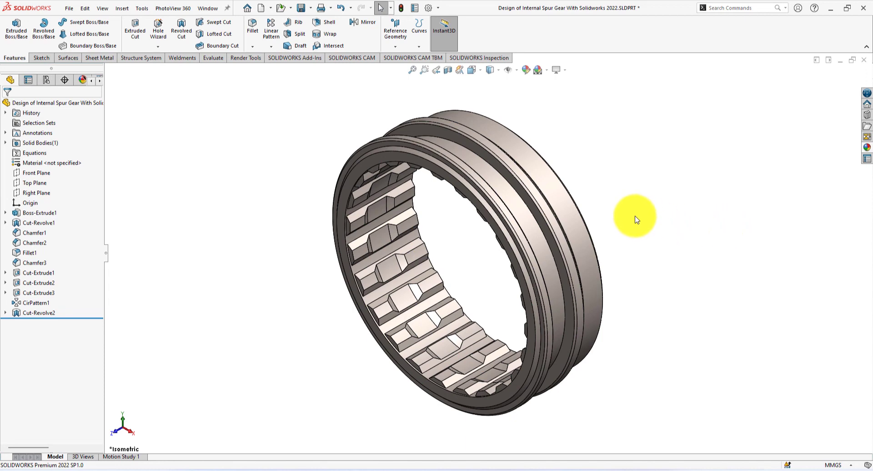
left_click(121, 456)
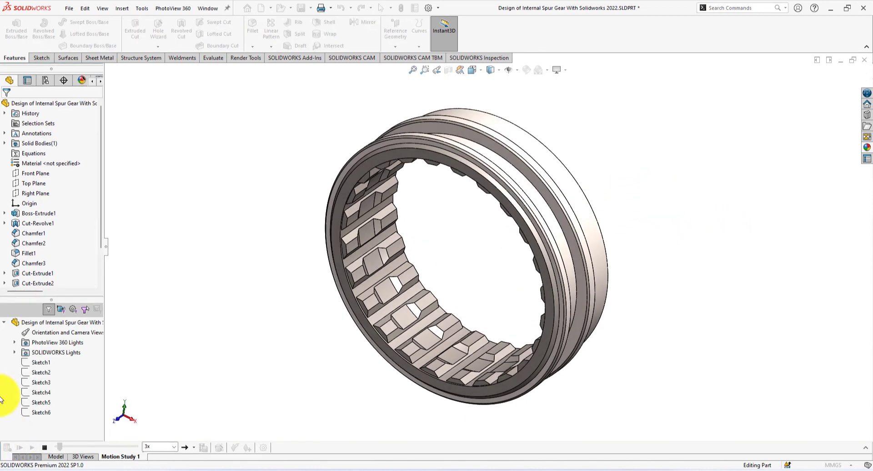